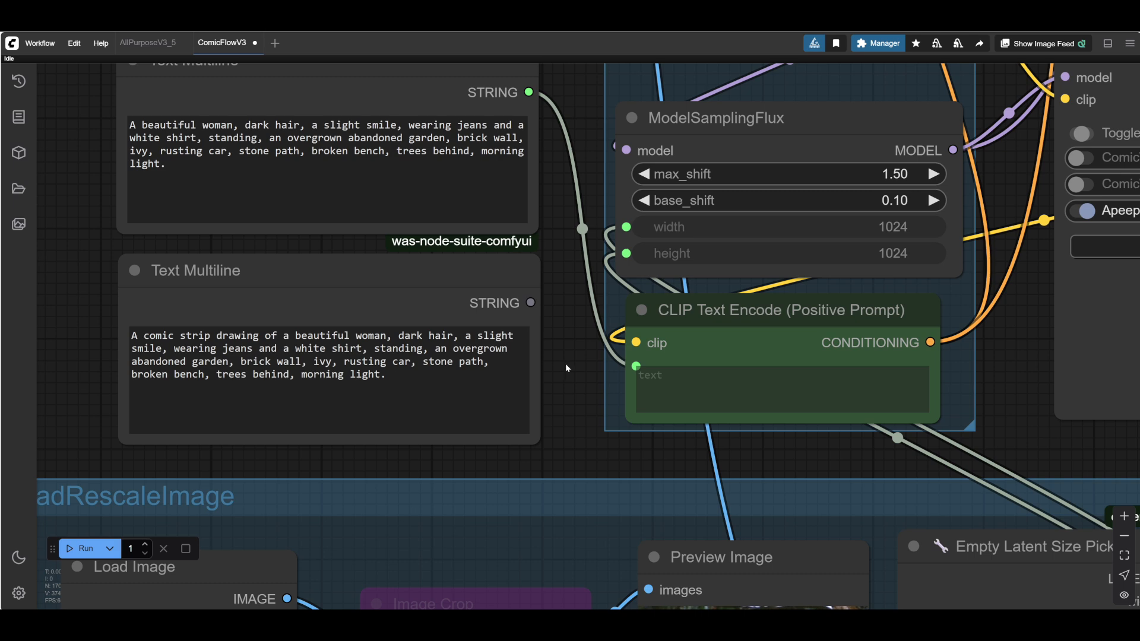
Connect the comic strip prompt's text output to the positive prompt encoder's text input and run the workflow.
scroll(551, 350, up, 3)
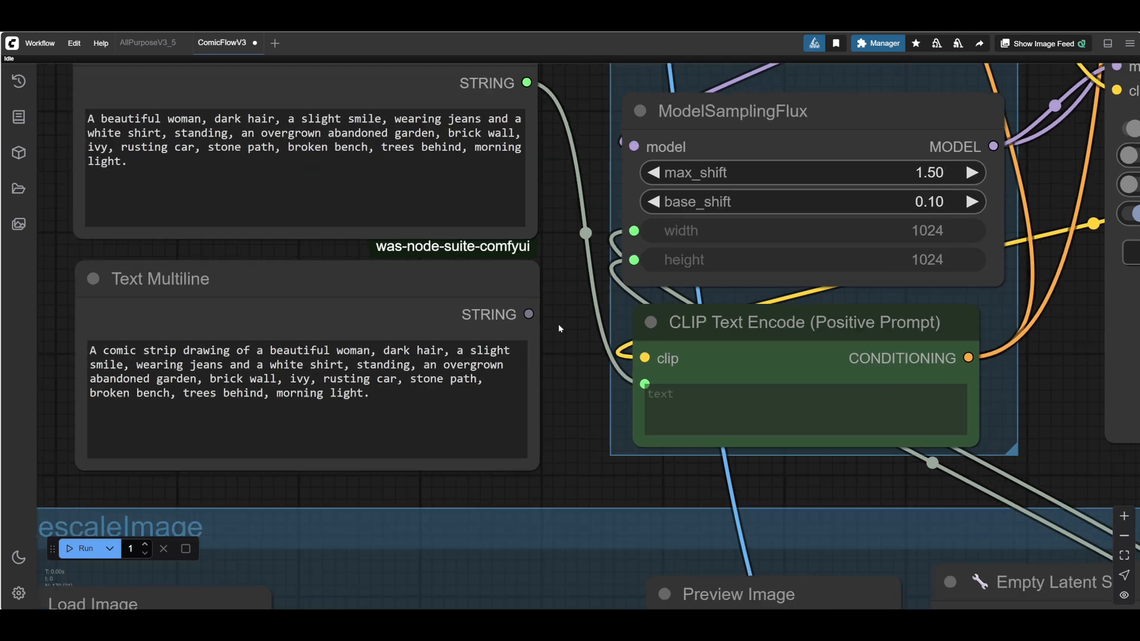
scroll(570, 317, down, 3)
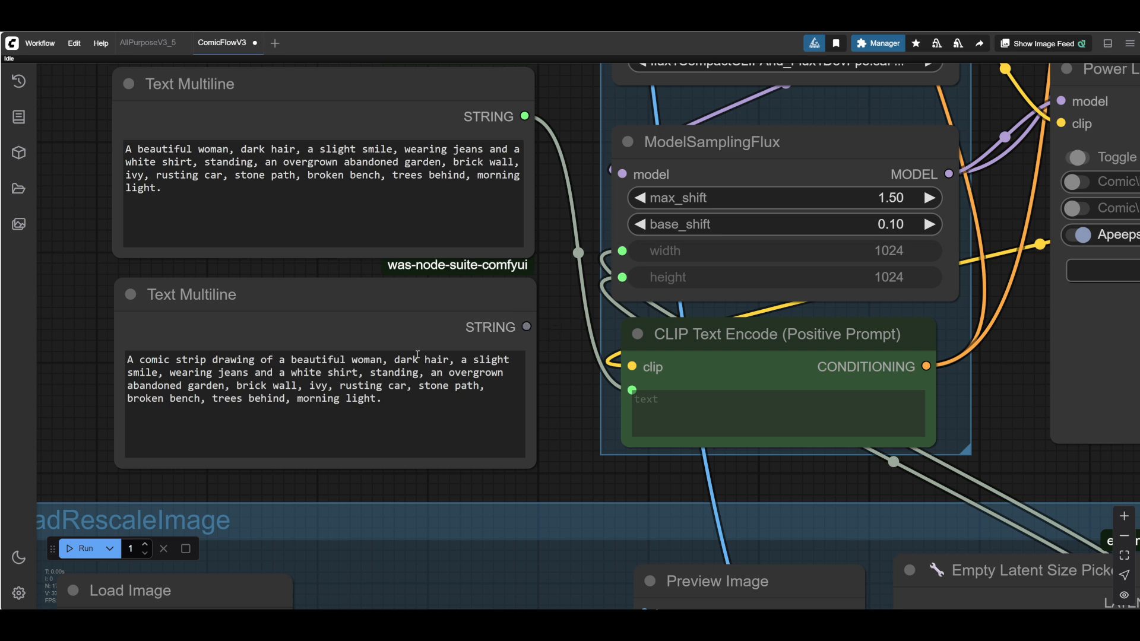
drag(527, 326, 191, 282)
drag(829, 344, 389, 434)
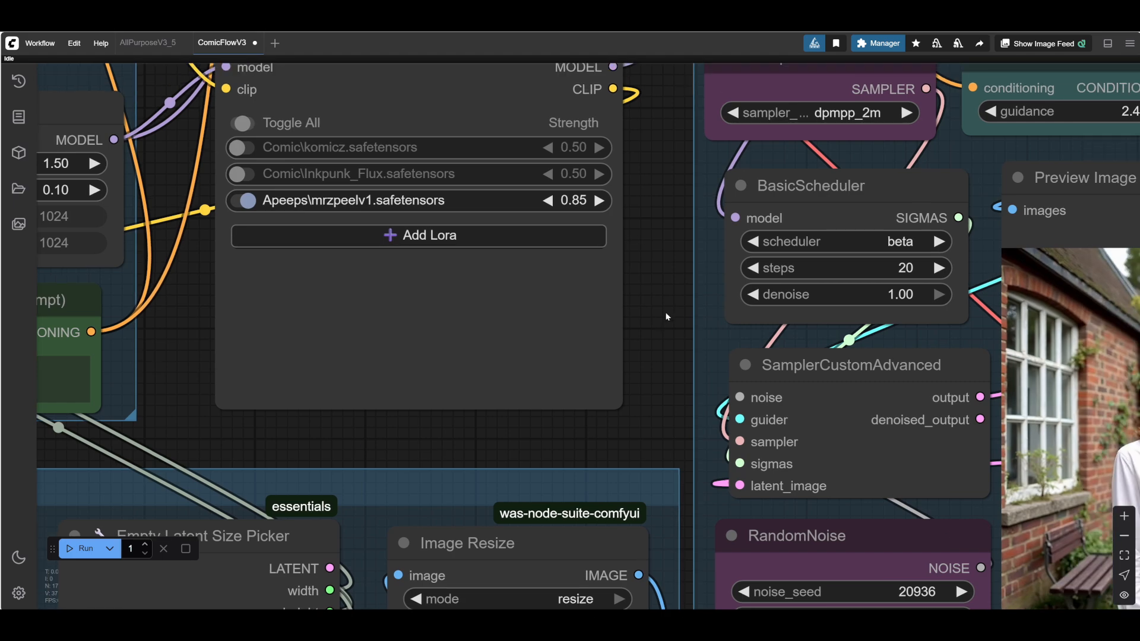
drag(659, 306, 41, 213)
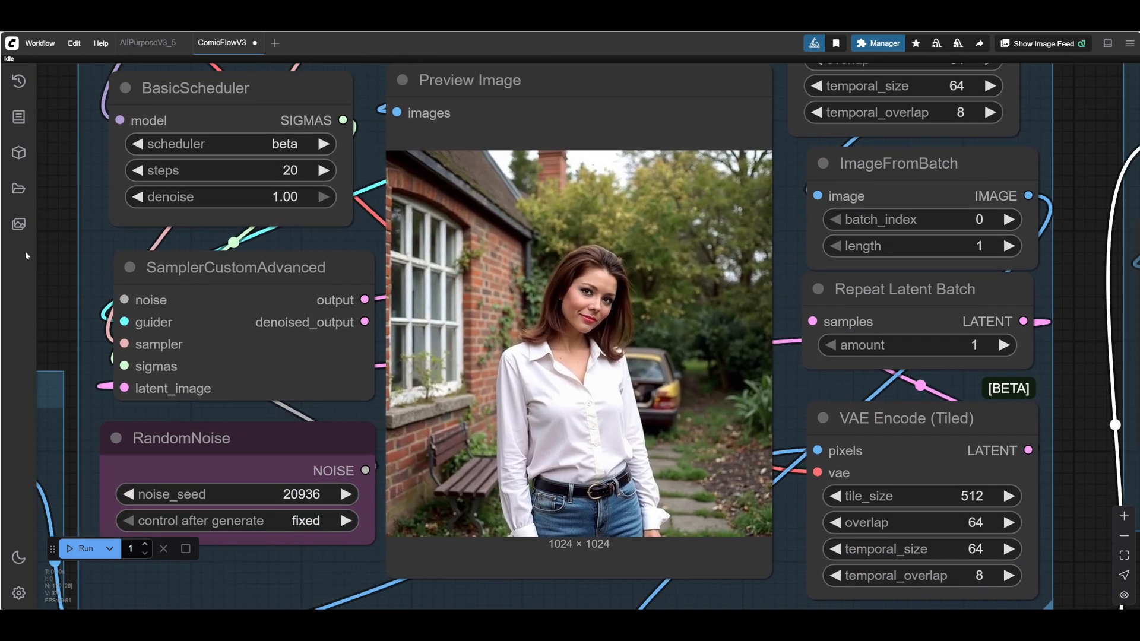
scroll(288, 256, up, 2)
key(ctrl+Return)
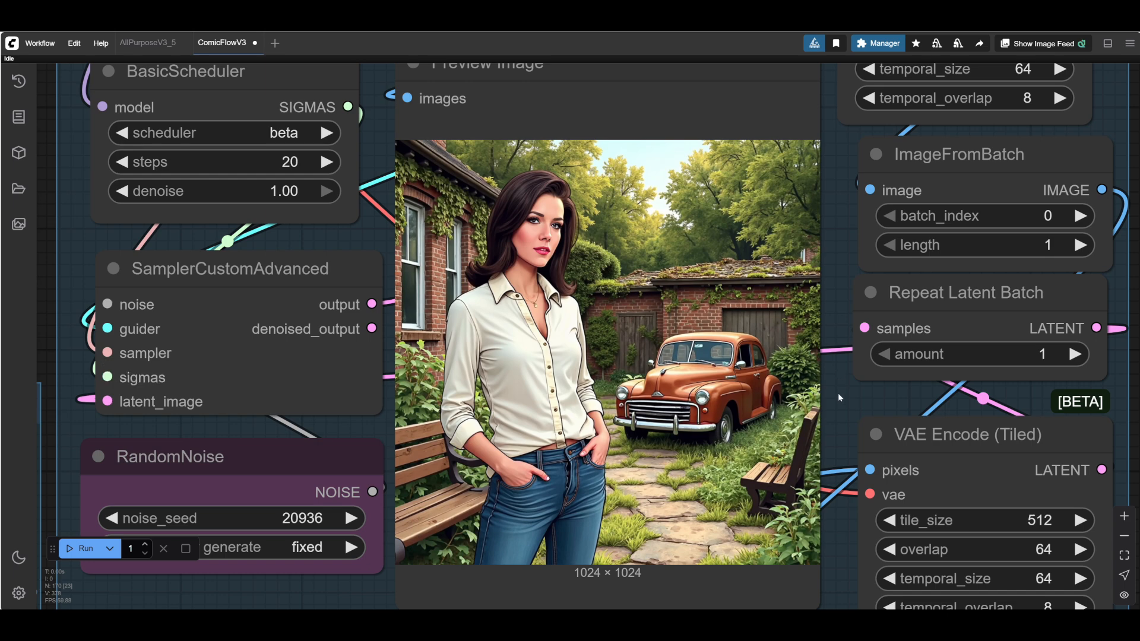
Examine the image generated from the comic strip prompt, checking the woman, the car and the garden up close.
scroll(849, 397, up, 4)
scroll(829, 216, up, 2)
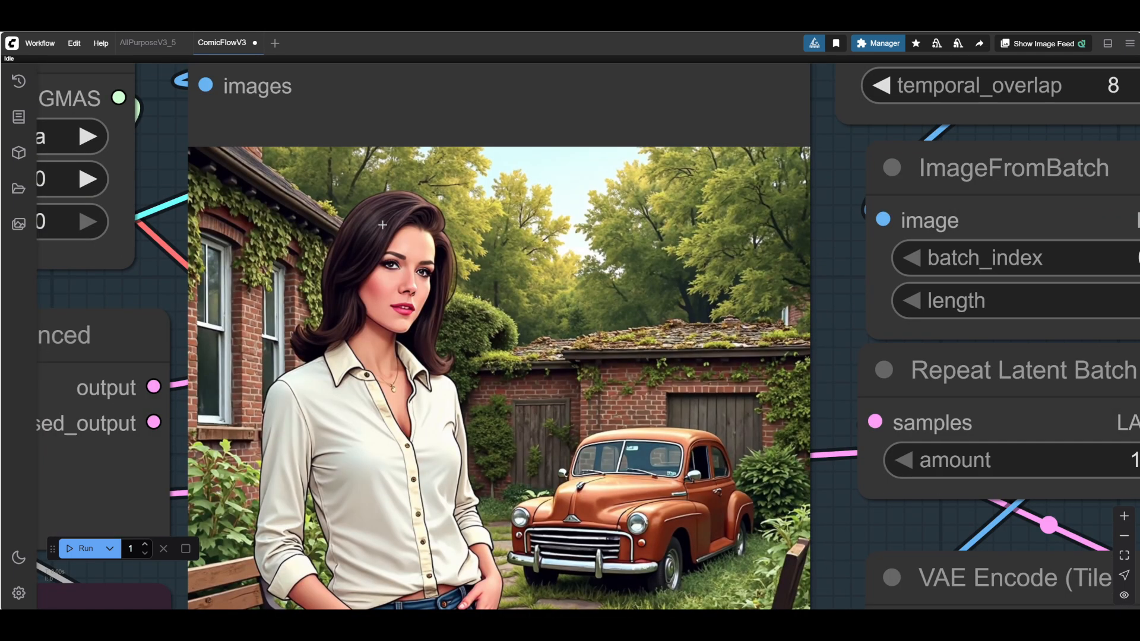
scroll(829, 320, down, 2)
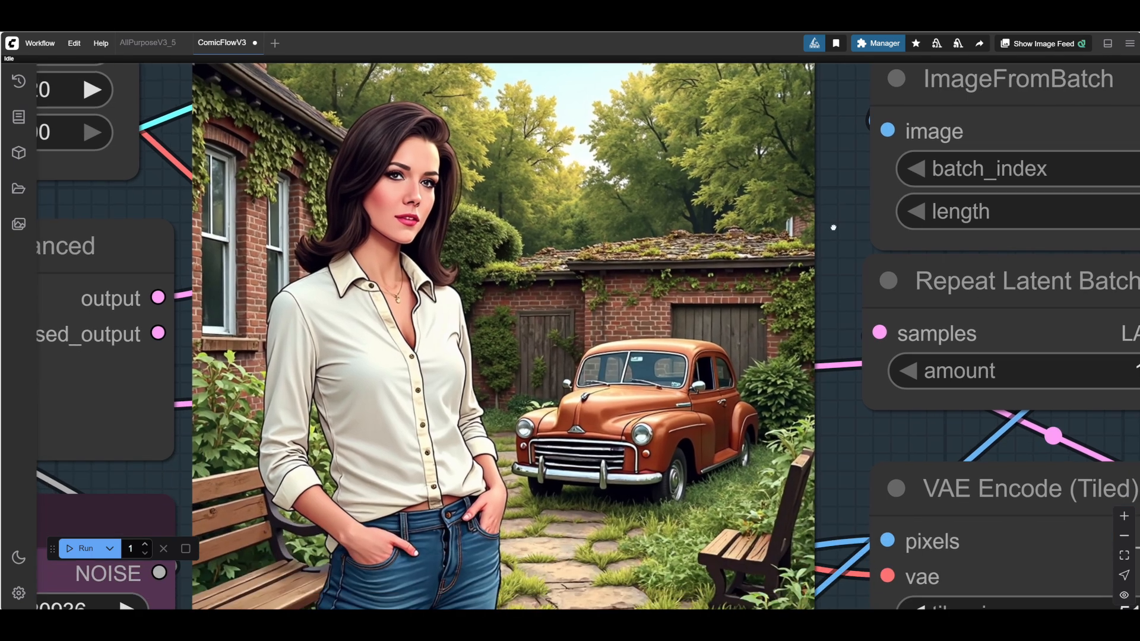
scroll(874, 409, down, 1)
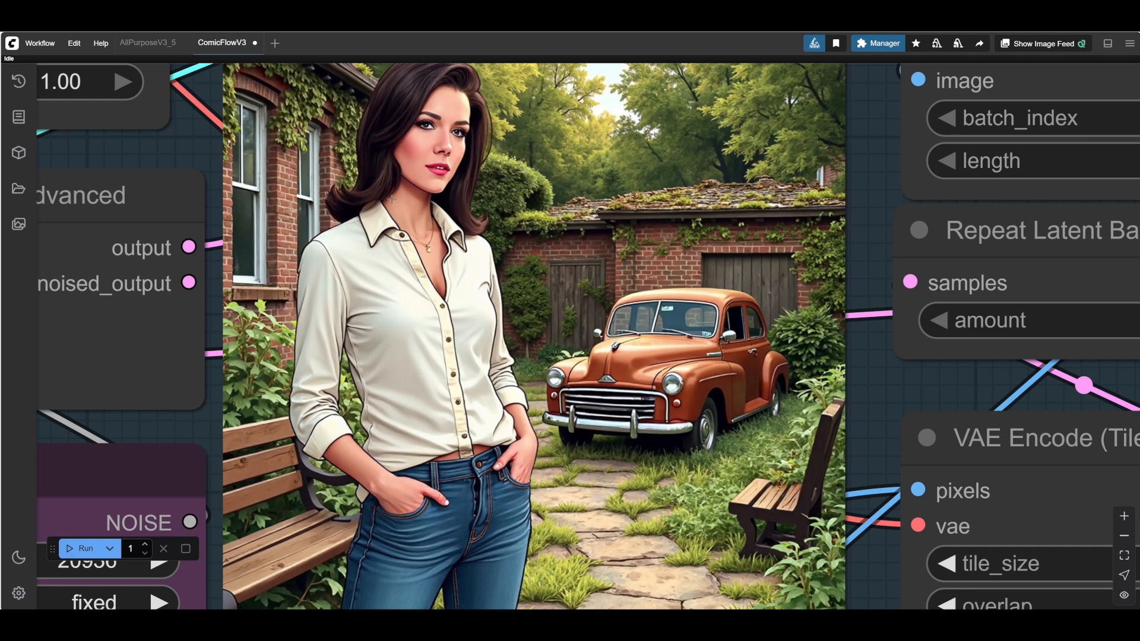
scroll(450, 239, up, 3)
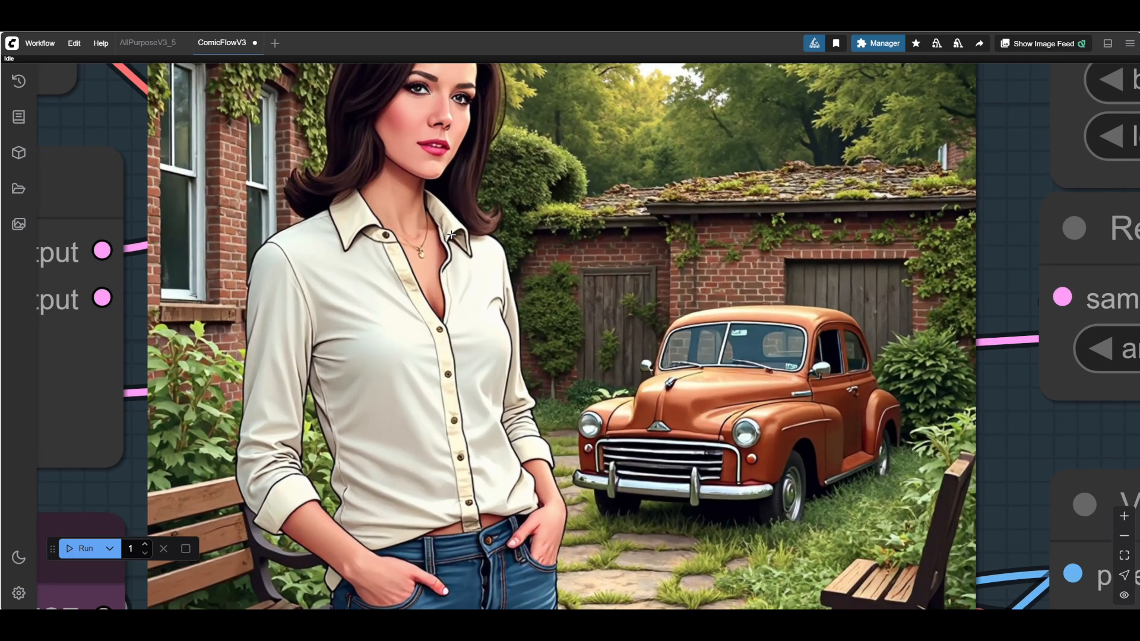
scroll(478, 236, down, 5)
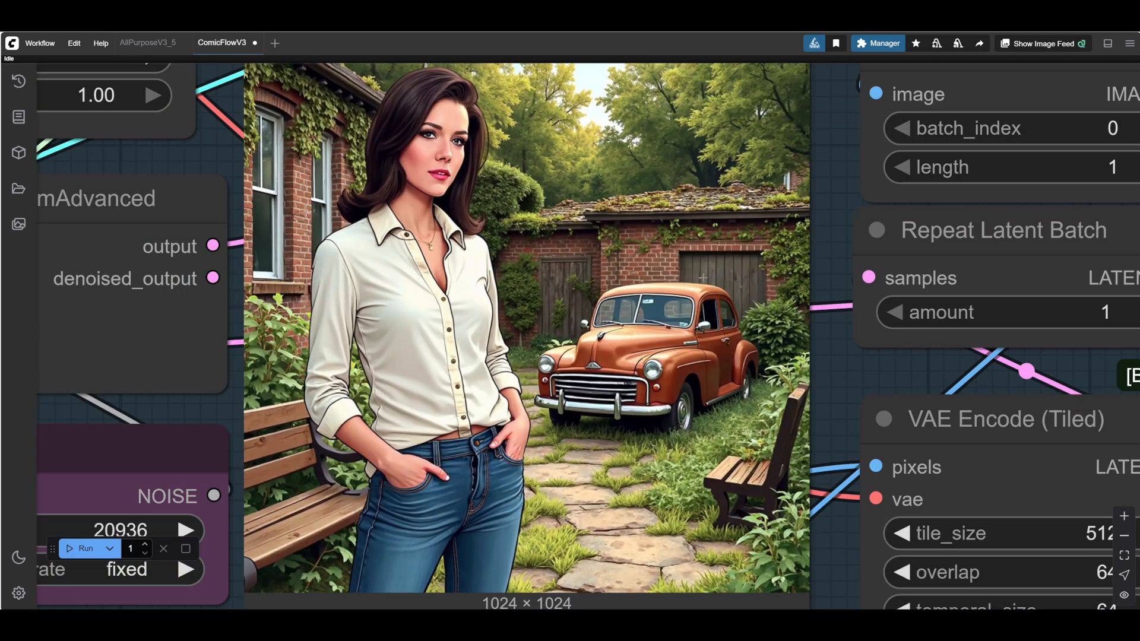
scroll(704, 278, up, 3)
scroll(695, 247, down, 3)
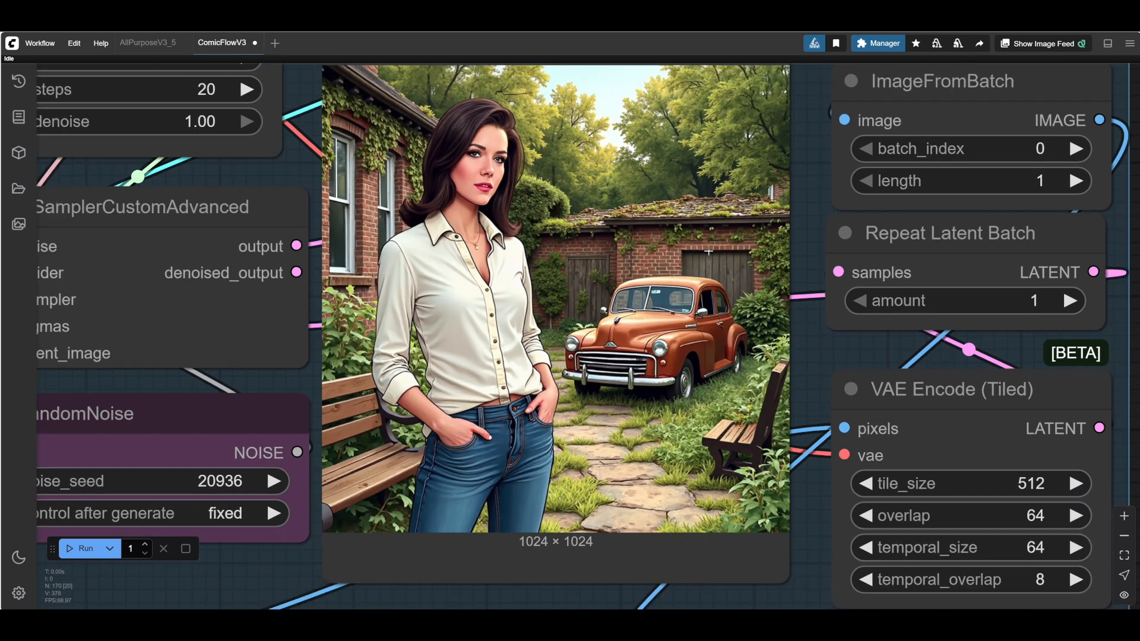
scroll(818, 340, right, 1)
drag(794, 351, 768, 359)
scroll(768, 359, down, 2)
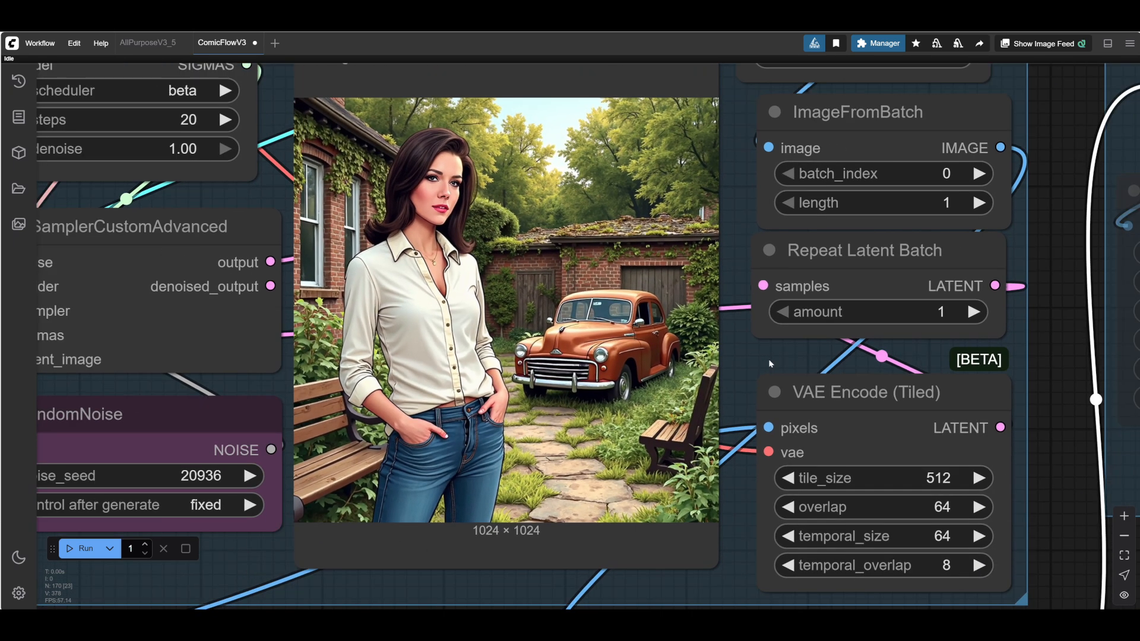
Enable the Comic\komicz LoRA in the Power Lora Loader, set its strength to 0.75 and run the workflow.
drag(263, 560, 584, 575)
drag(381, 227, 683, 363)
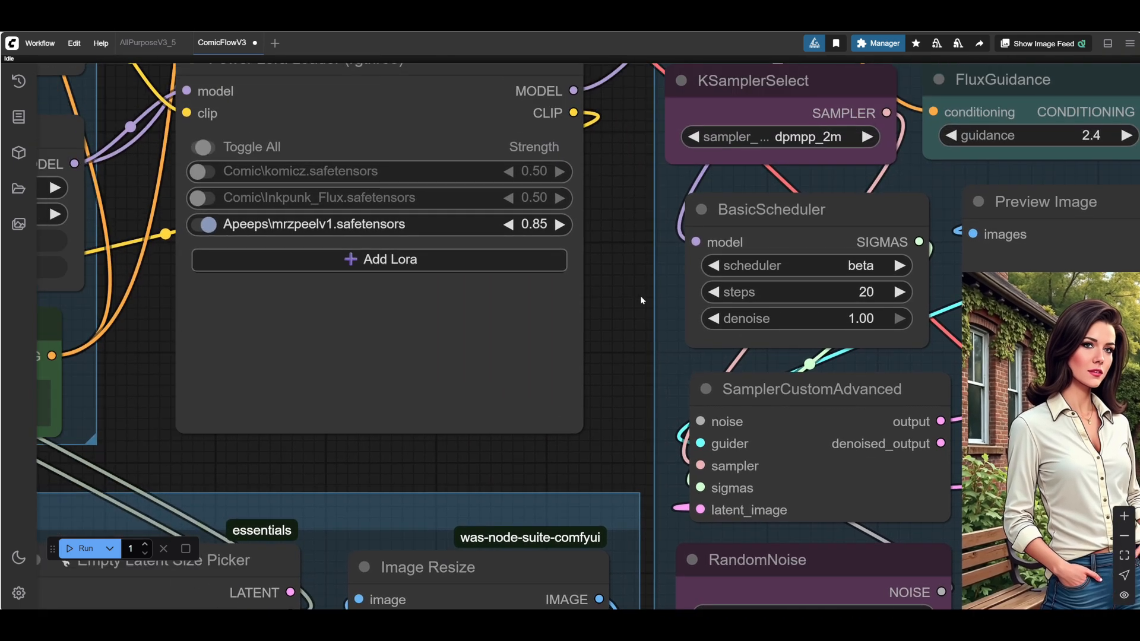
click(191, 171)
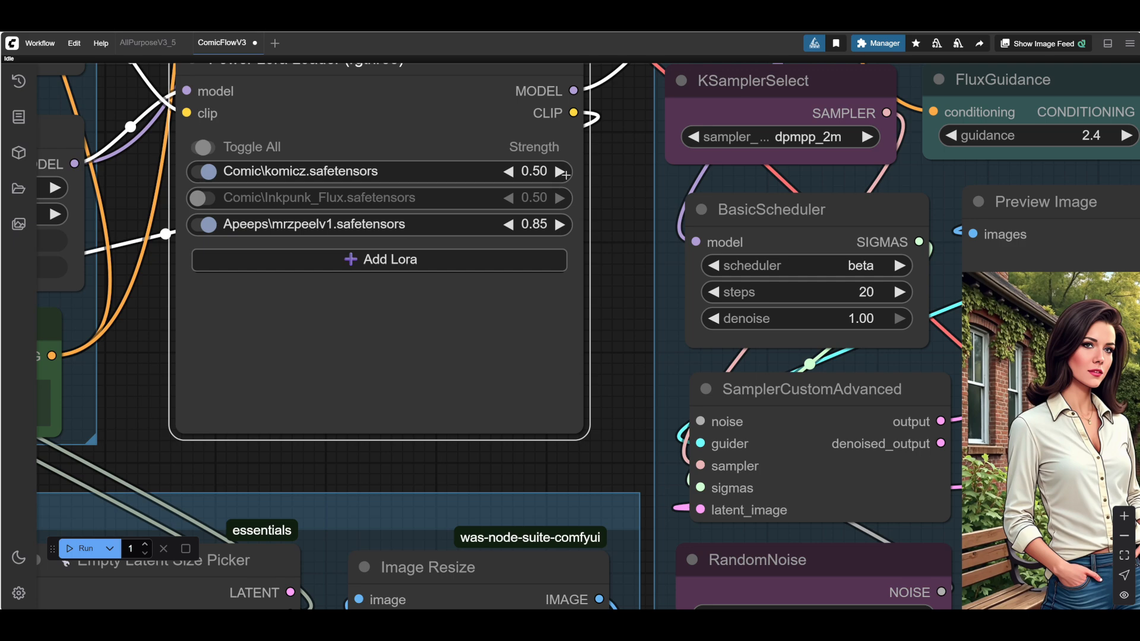
click(559, 172)
drag(541, 312, 485, 298)
scroll(484, 298, down, 4)
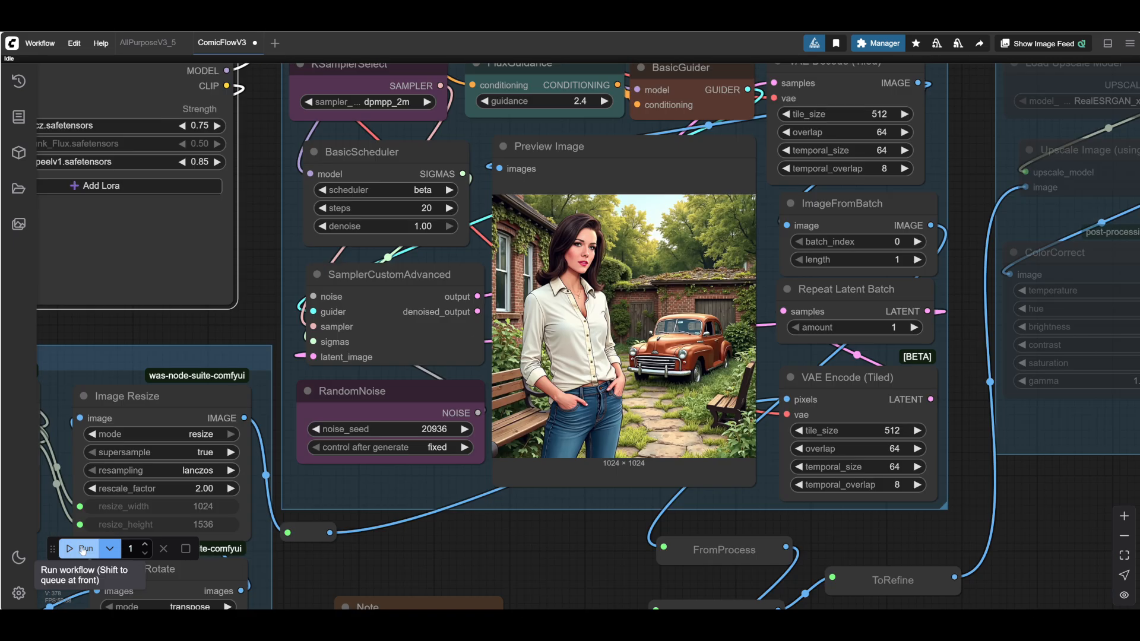
click(83, 548)
Examine the image generated with the komicz LoRA, comparing the face, clothing and background drawing style.
scroll(627, 301, up, 7)
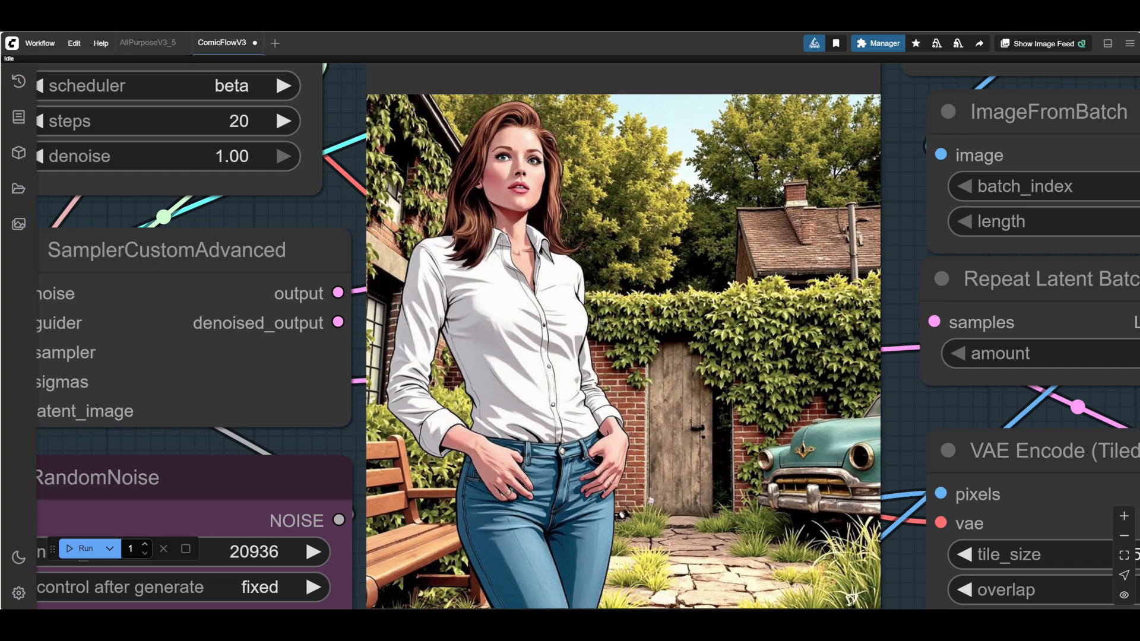
scroll(573, 205, up, 5)
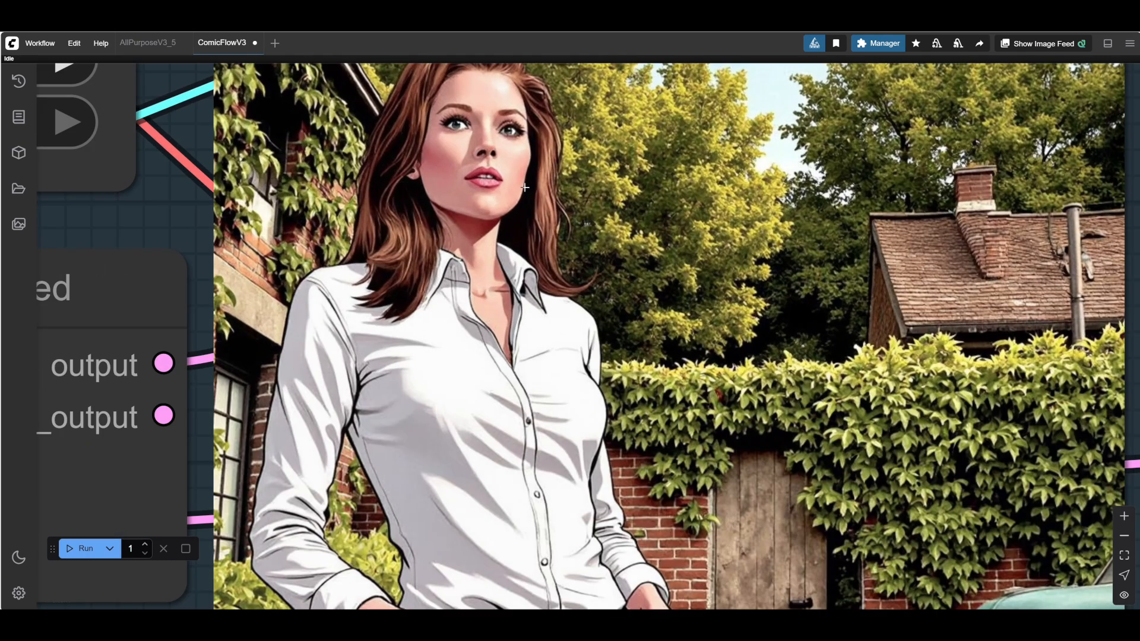
scroll(506, 219, down, 5)
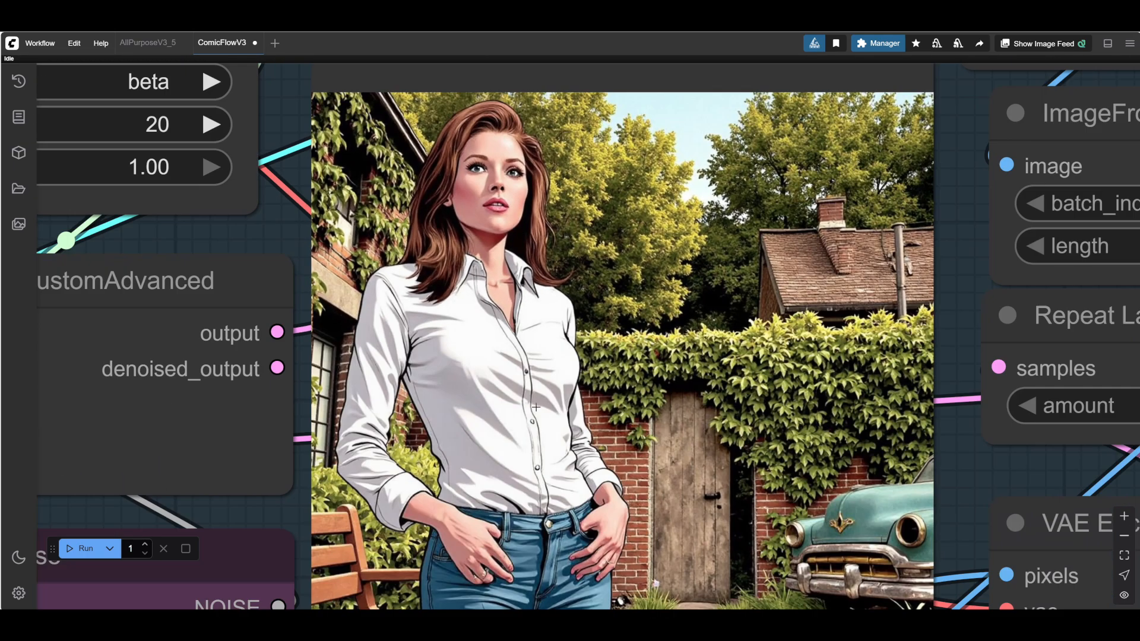
scroll(642, 399, down, 2)
drag(919, 461, 734, 526)
scroll(505, 312, up, 5)
scroll(506, 312, down, 3)
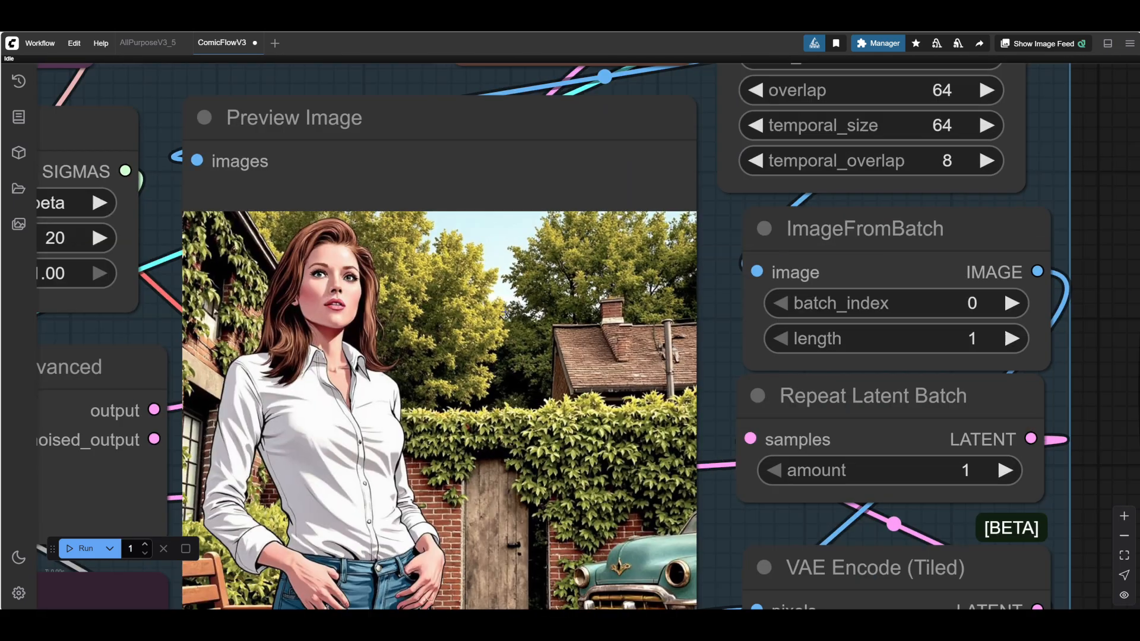
scroll(692, 378, up, 3)
scroll(583, 344, down, 4)
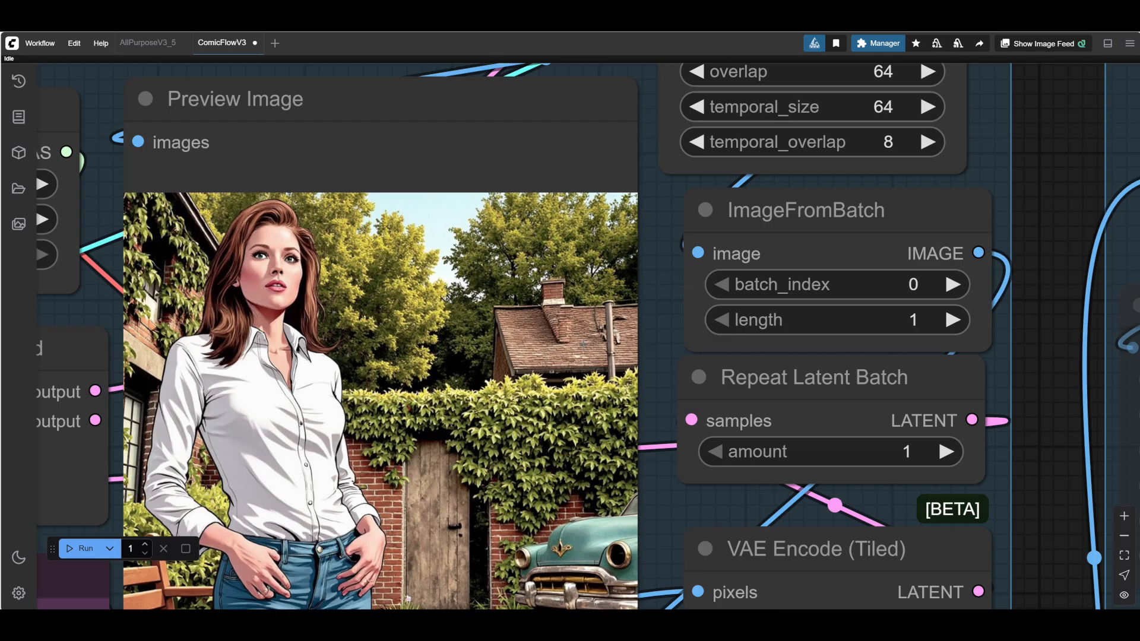
scroll(583, 344, down, 2)
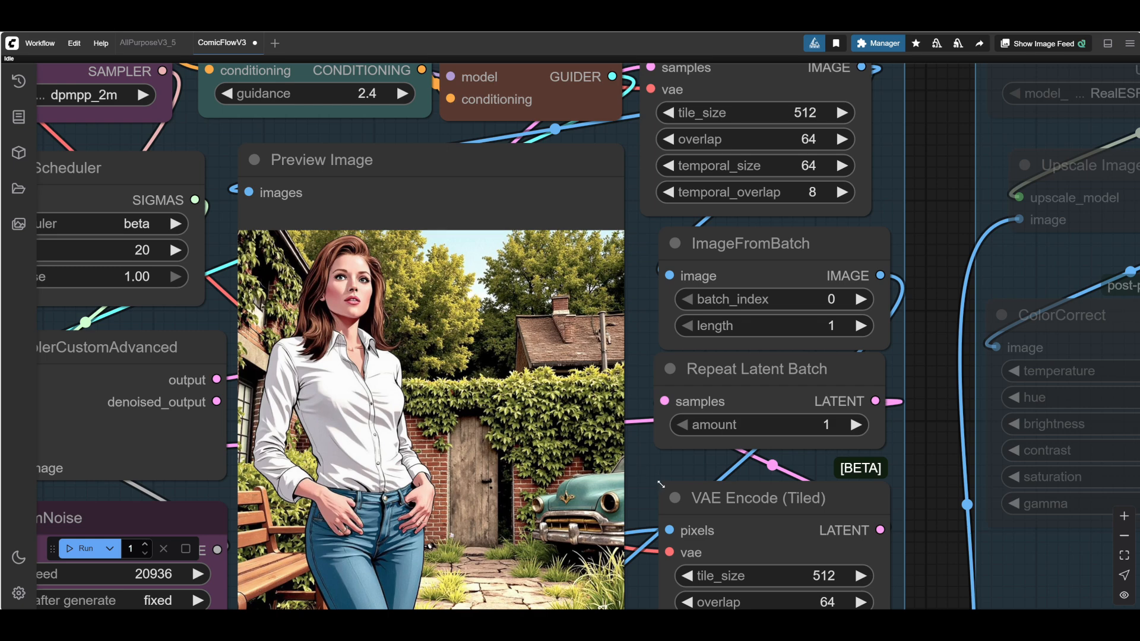
drag(668, 468, 779, 401)
scroll(558, 423, up, 3)
scroll(558, 423, down, 4)
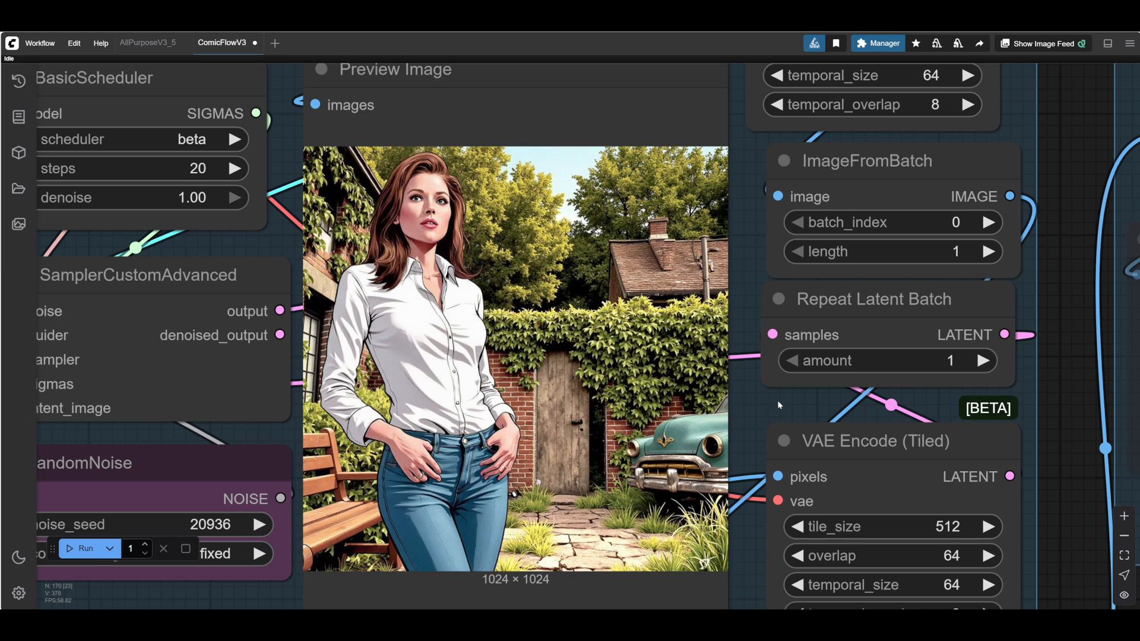
Disable the Apeeps\mrzpeelv1 LoRA and run the workflow with only the komicz LoRA active.
scroll(778, 400, down, 3)
drag(33, 297, 310, 306)
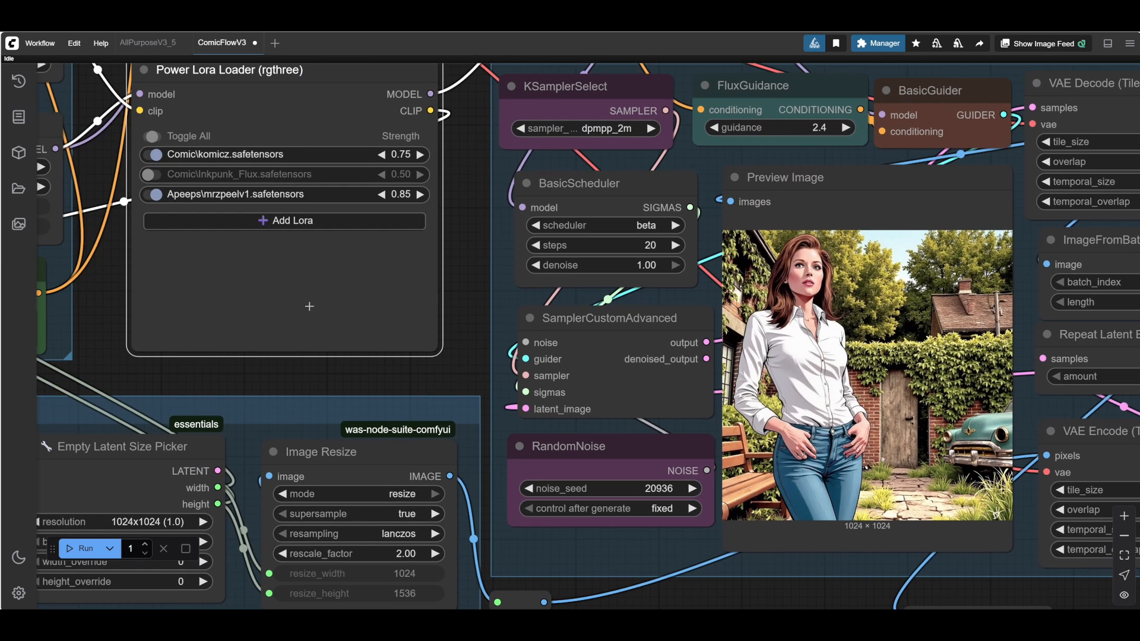
click(156, 195)
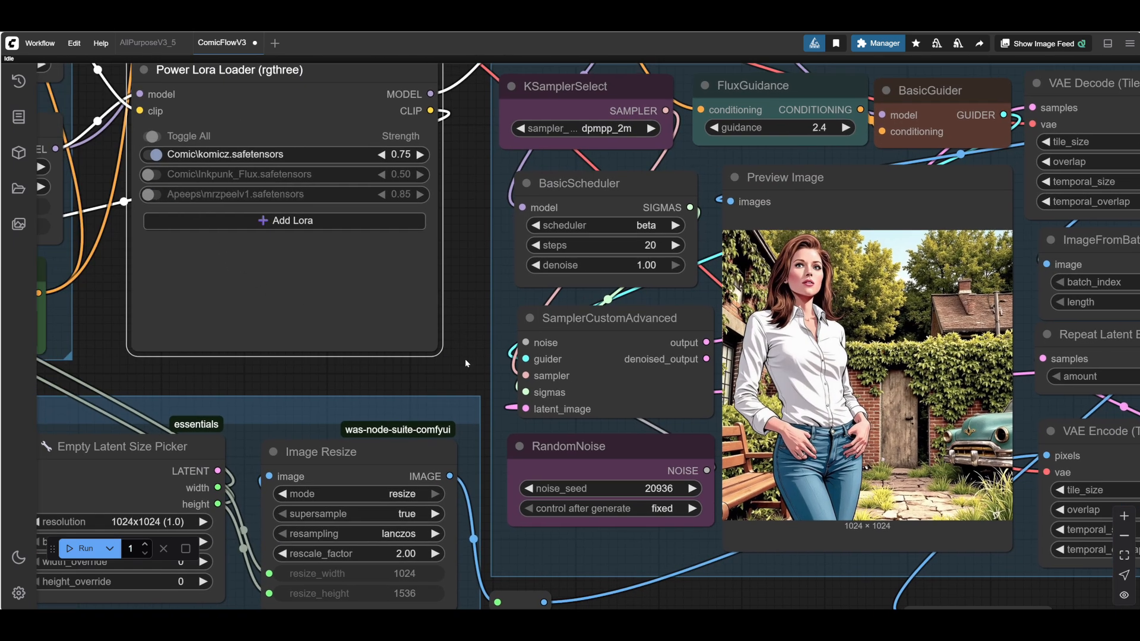
key(ctrl+Return)
Examine the image generated without the mrzpeelv1 character LoRA for its comic style and facial features.
drag(466, 364, 330, 313)
scroll(915, 244, up, 3)
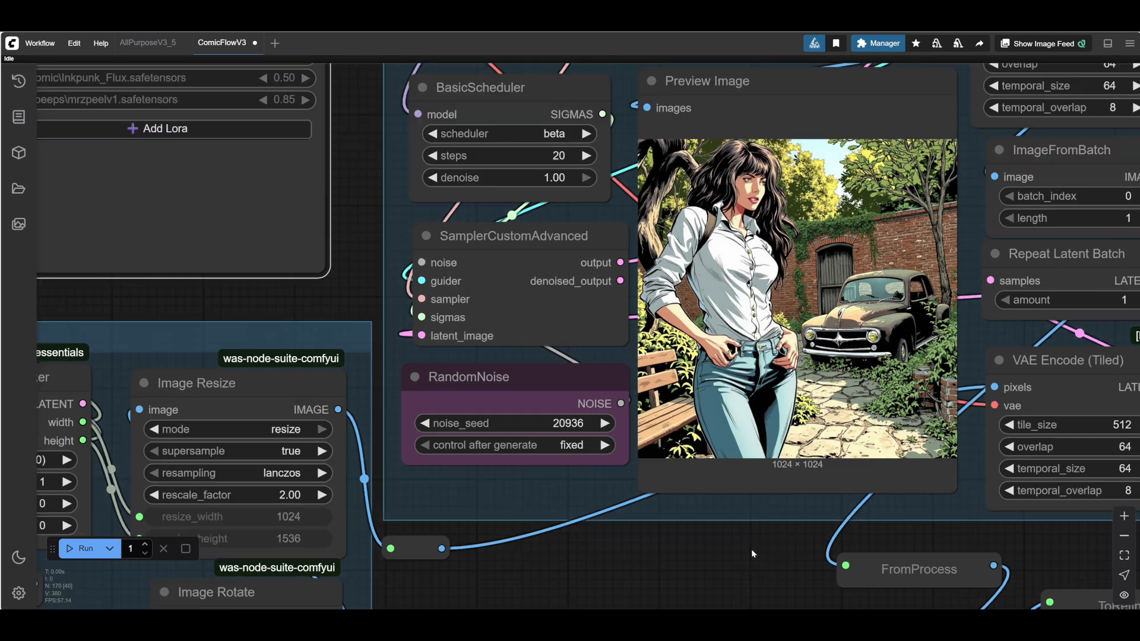
scroll(748, 550, up, 4)
drag(748, 549, 632, 568)
scroll(673, 160, down, 2)
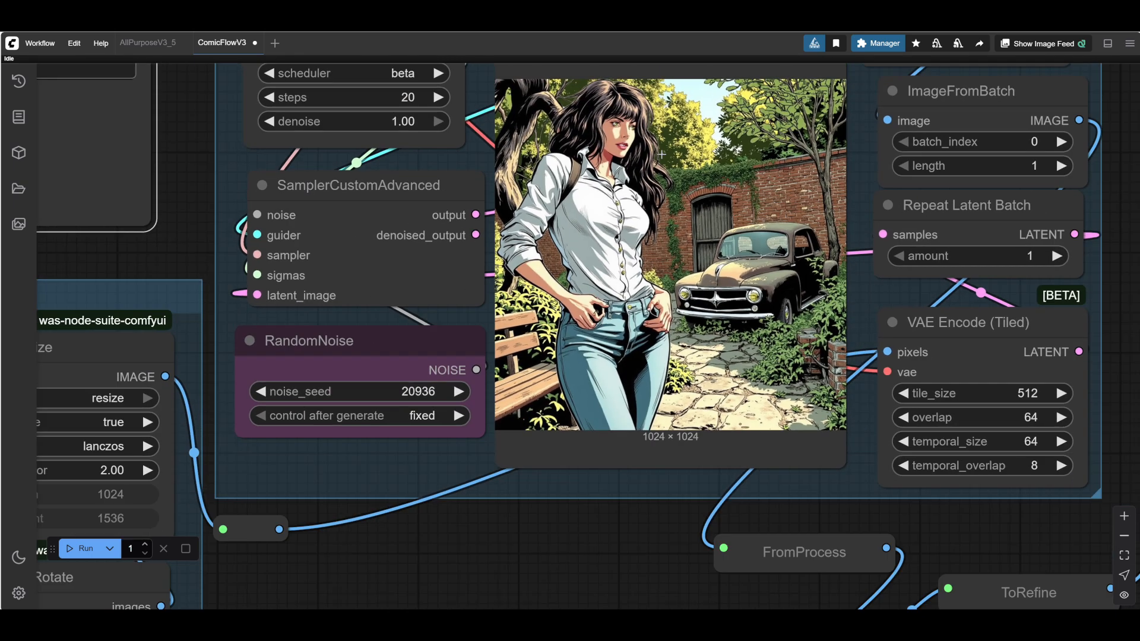
scroll(873, 297, down, 1)
drag(873, 297, 778, 333)
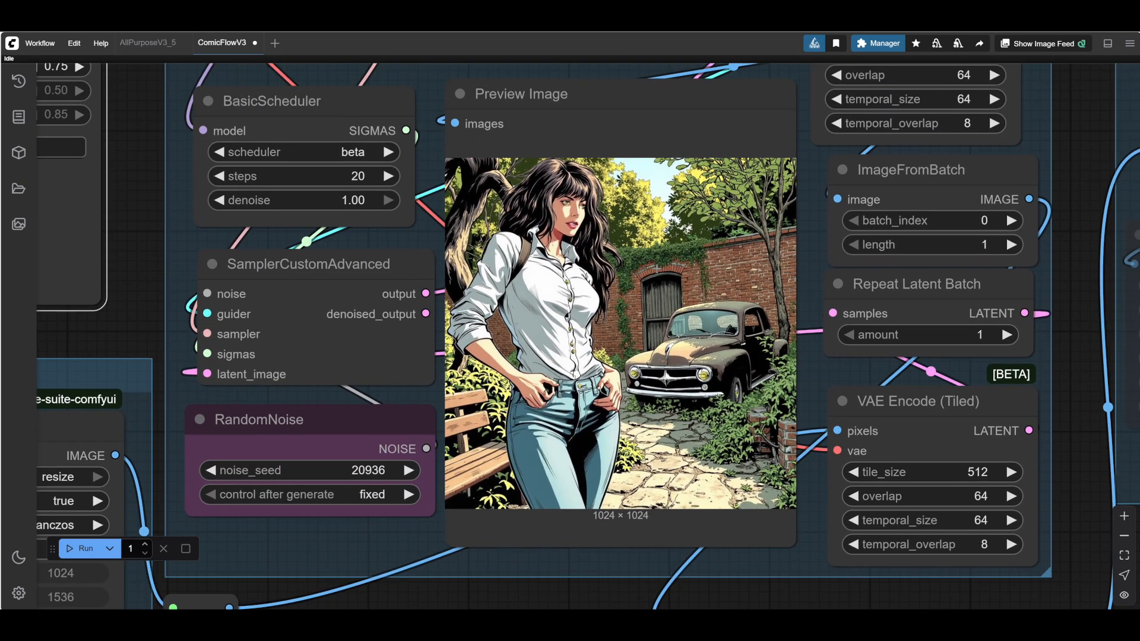
scroll(778, 332, up, 1)
scroll(632, 240, down, 2)
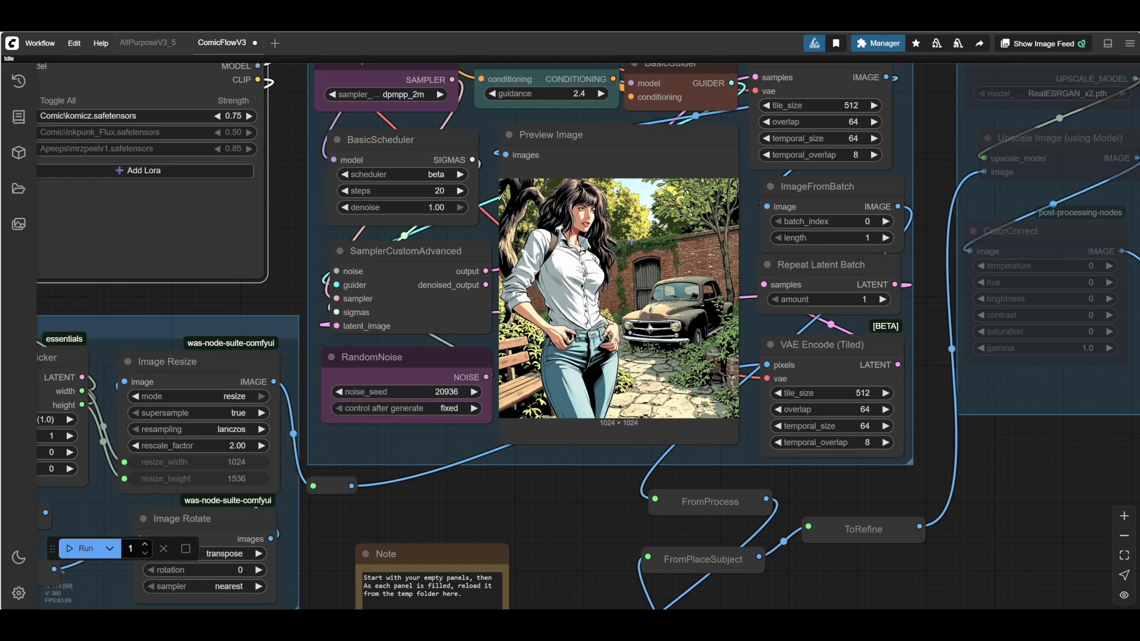
scroll(653, 202, up, 5)
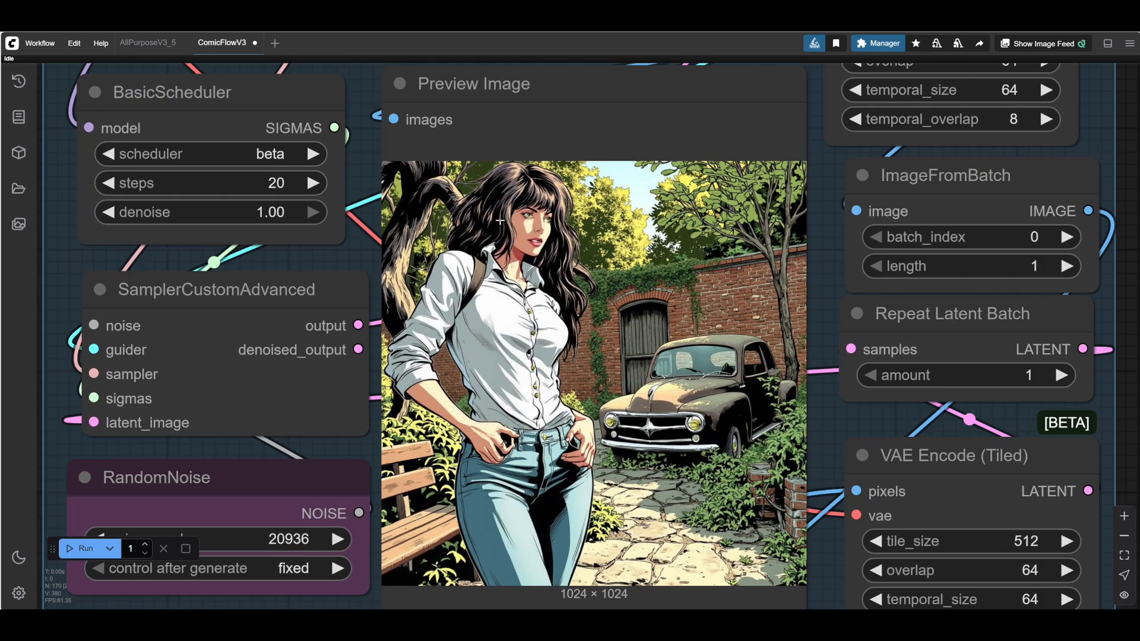
Enable the Comic\Inkpunk_Flux LoRA alongside komicz and run the workflow to generate a new preview image.
scroll(500, 221, down, 5)
drag(511, 426, 640, 455)
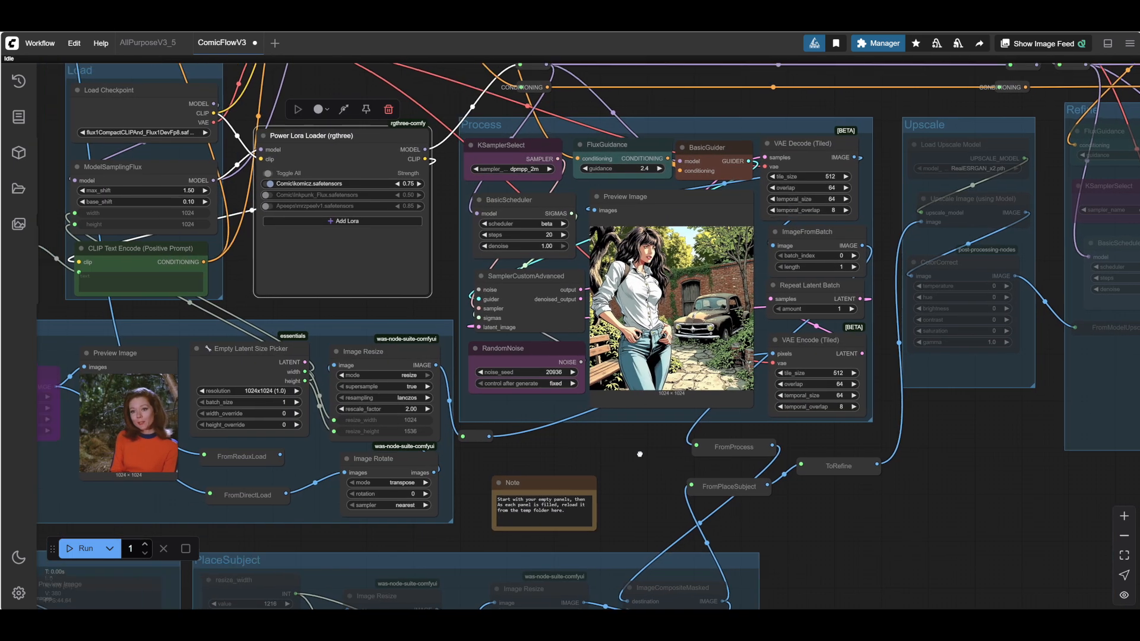
click(266, 195)
key(ctrl+Return)
drag(647, 458, 626, 542)
scroll(481, 508, up, 5)
scroll(575, 505, up, 2)
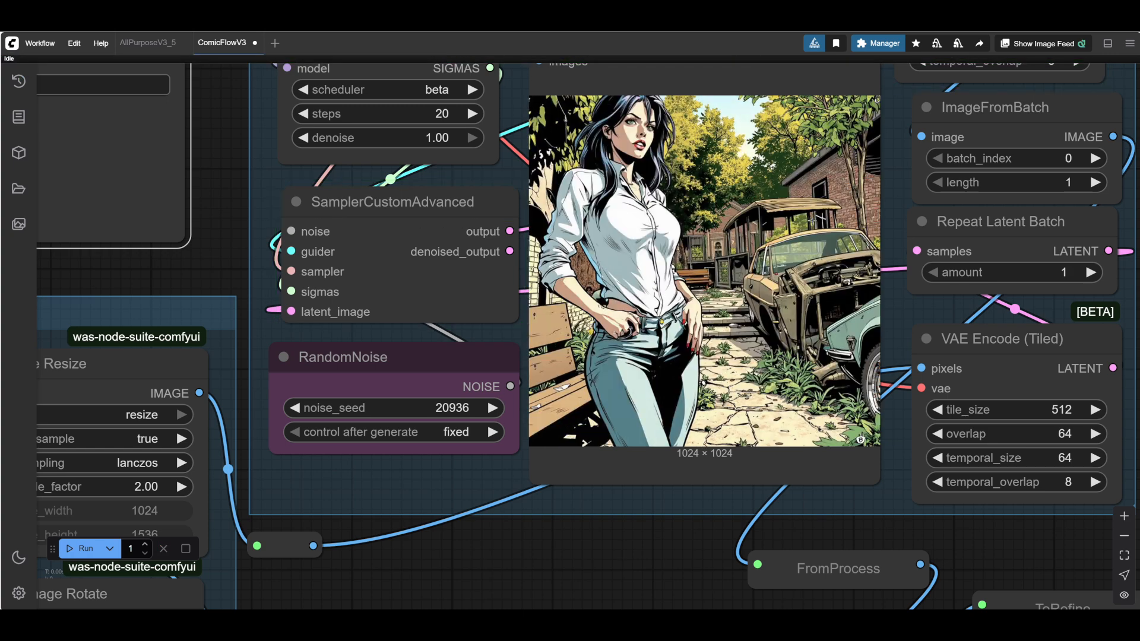
Re-enable the Apeeps\mrzpeelv1 LoRA, lower the komicz LoRA's strength and run the workflow.
scroll(621, 551, down, 2)
drag(621, 551, 769, 497)
scroll(770, 498, down, 3)
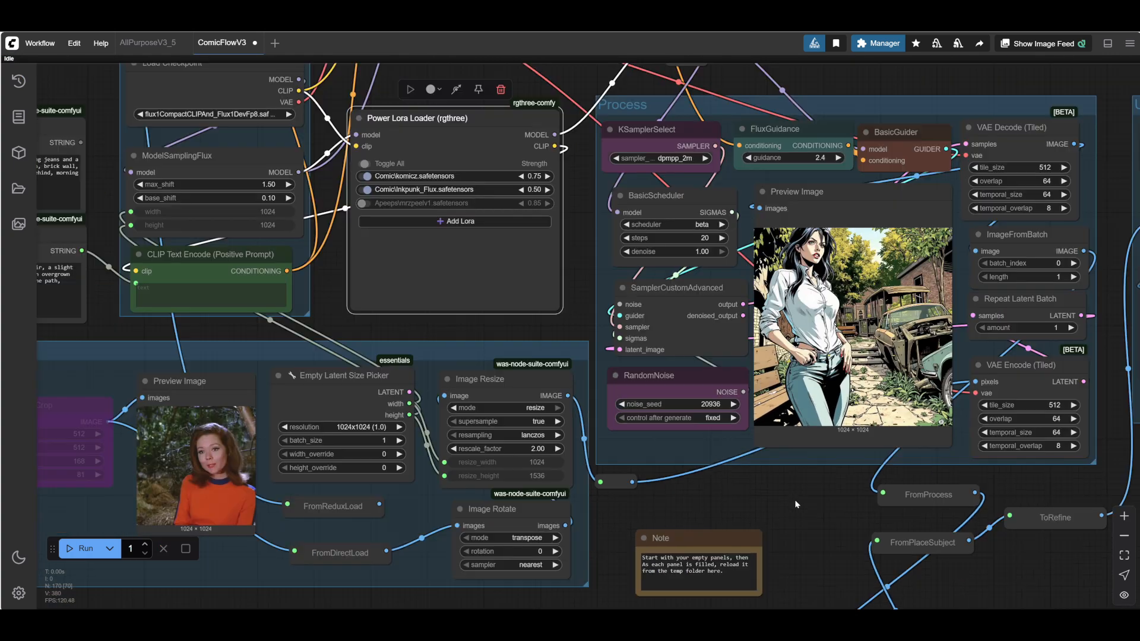
click(362, 203)
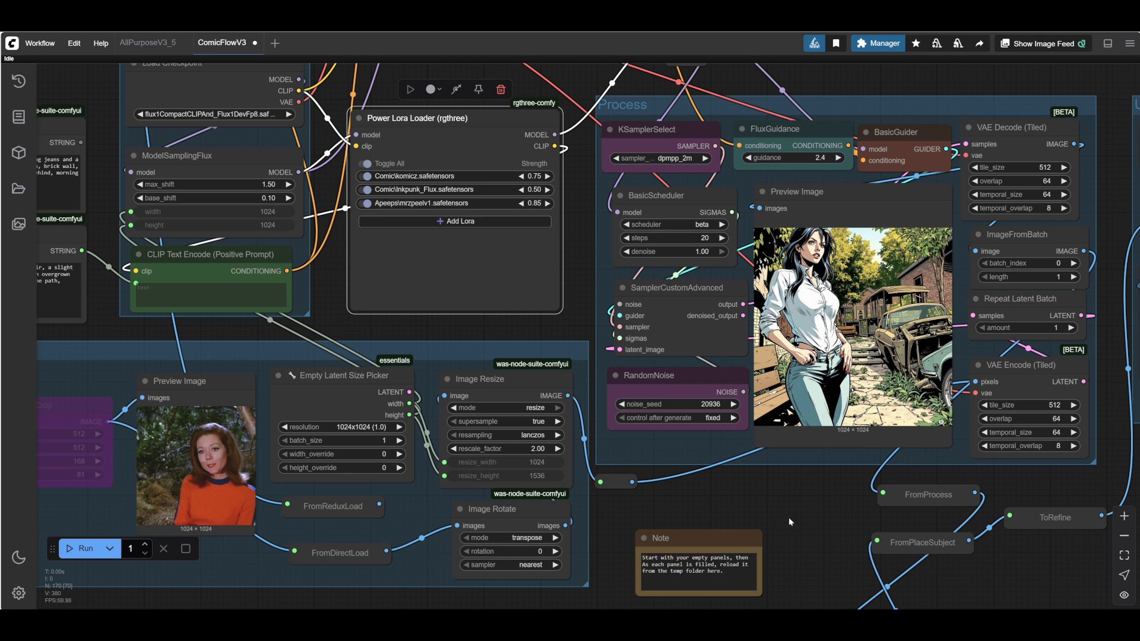
drag(788, 518, 709, 499)
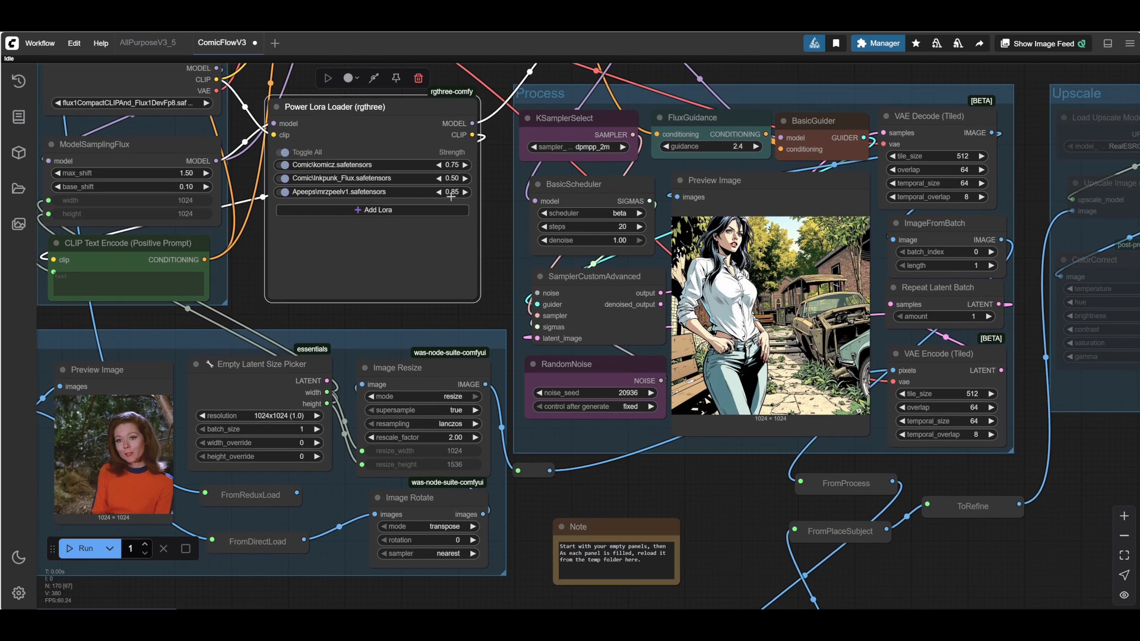
click(440, 164)
scroll(946, 313, up, 9)
key(ctrl+Return)
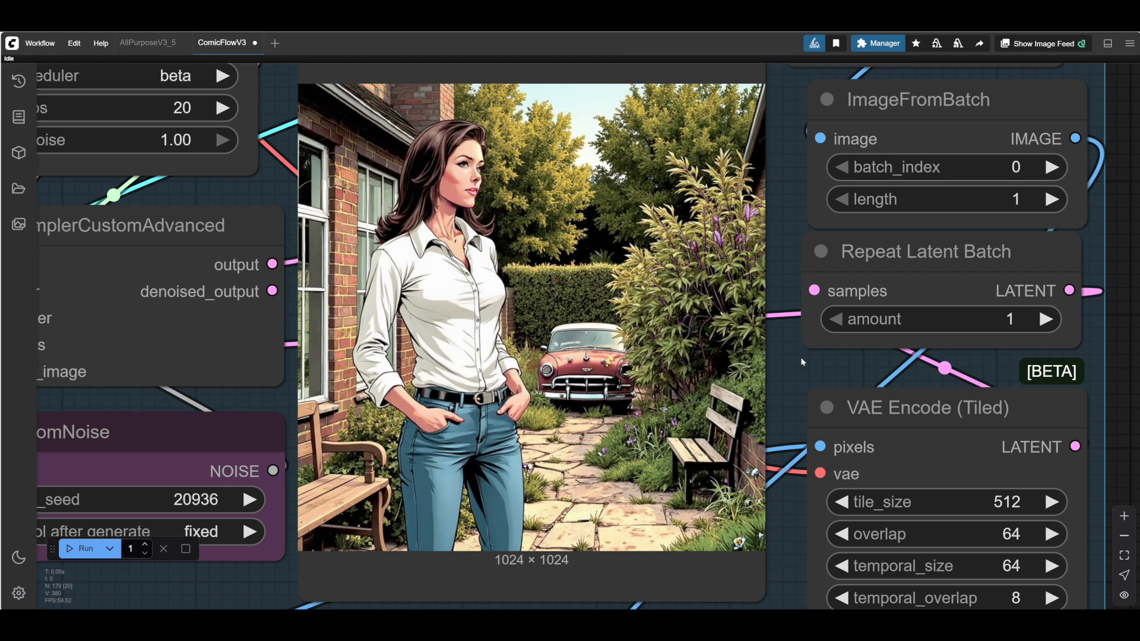
Examine the generated image of the woman in the white shirt for its comic line work, facial features and garden background.
scroll(328, 168, up, 4)
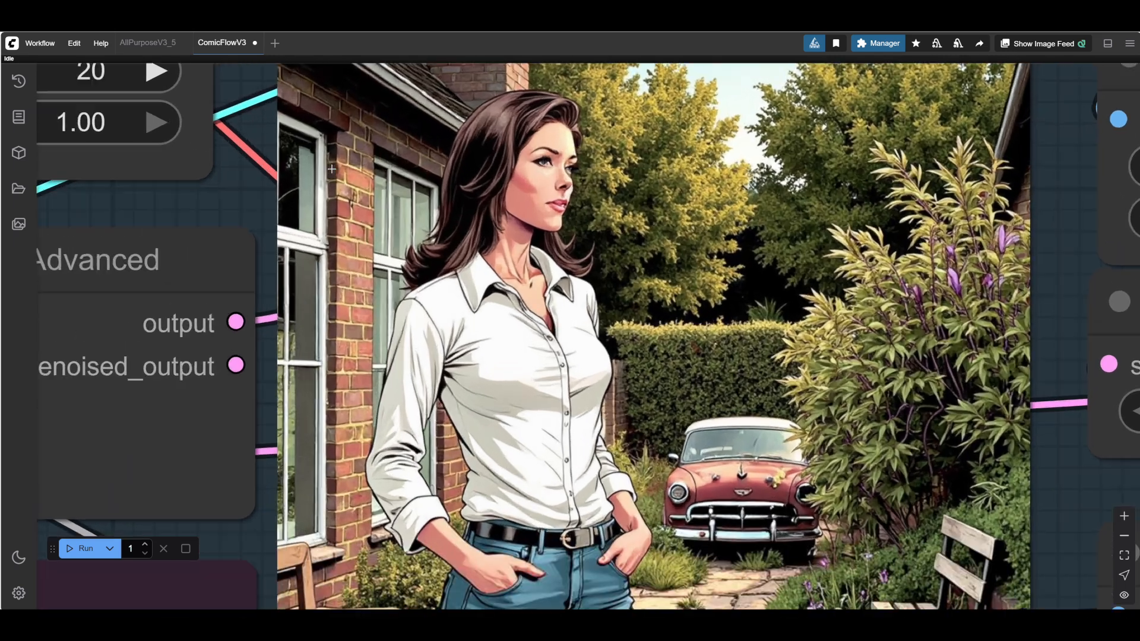
scroll(361, 193, down, 2)
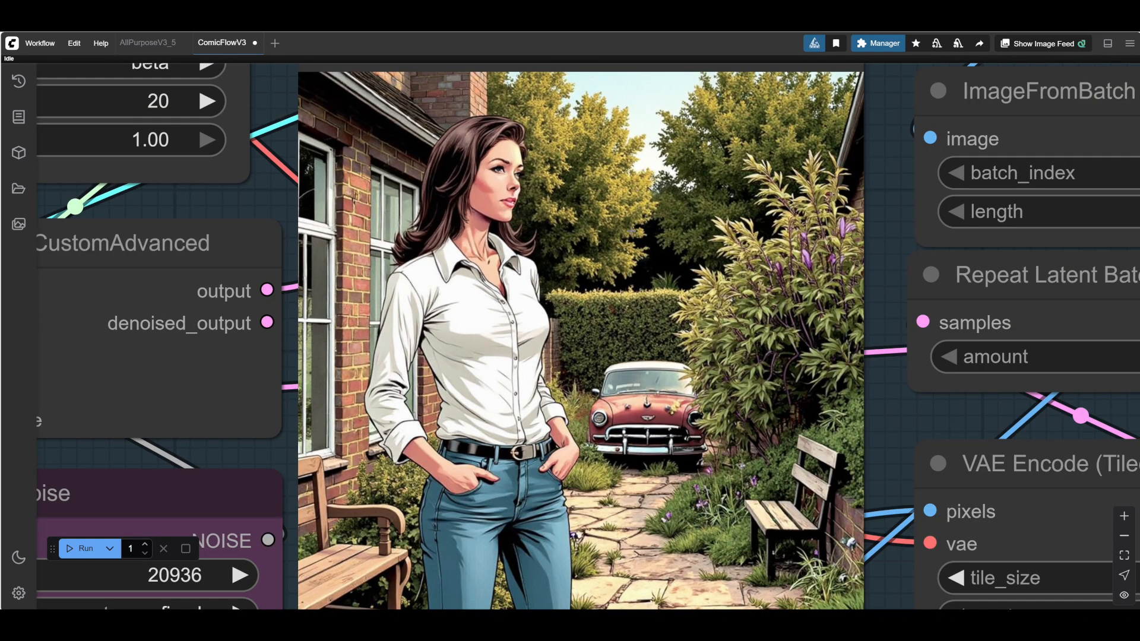
scroll(631, 231, down, 3)
scroll(589, 565, down, 1)
drag(498, 561, 479, 584)
scroll(634, 551, down, 1)
scroll(619, 256, up, 15)
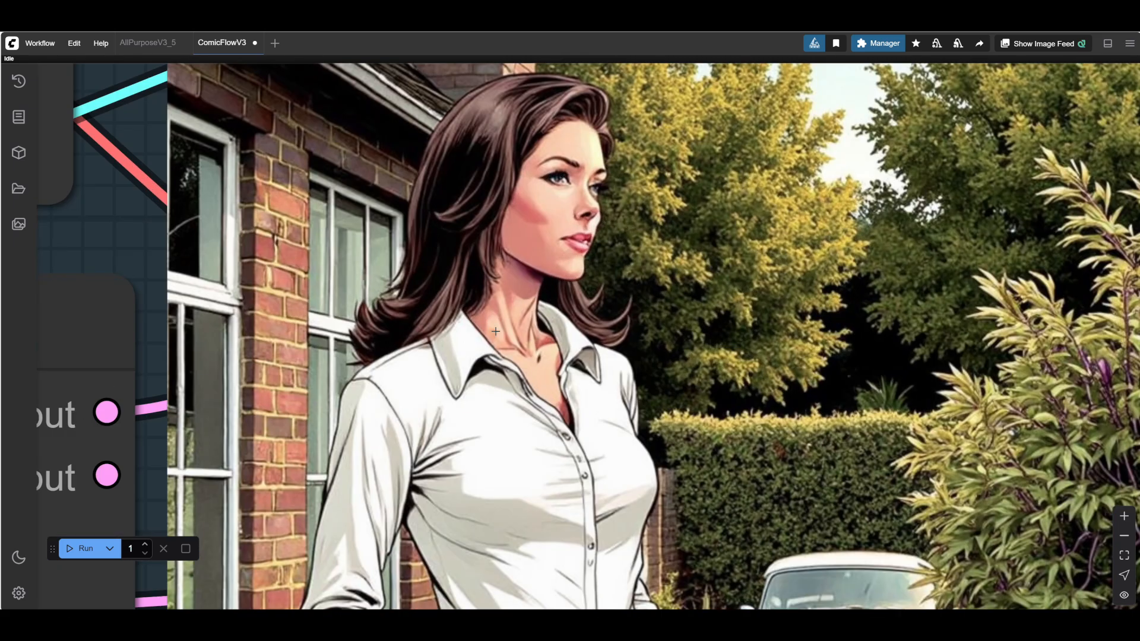
scroll(543, 291, down, 8)
scroll(543, 292, down, 3)
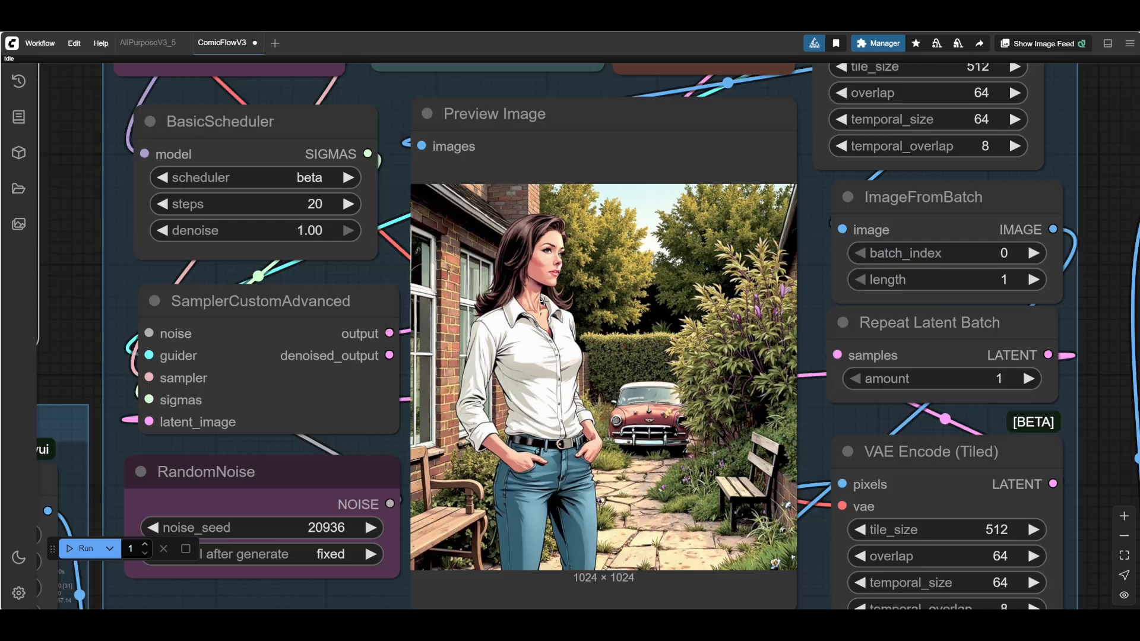
drag(78, 288, 177, 275)
scroll(174, 276, down, 3)
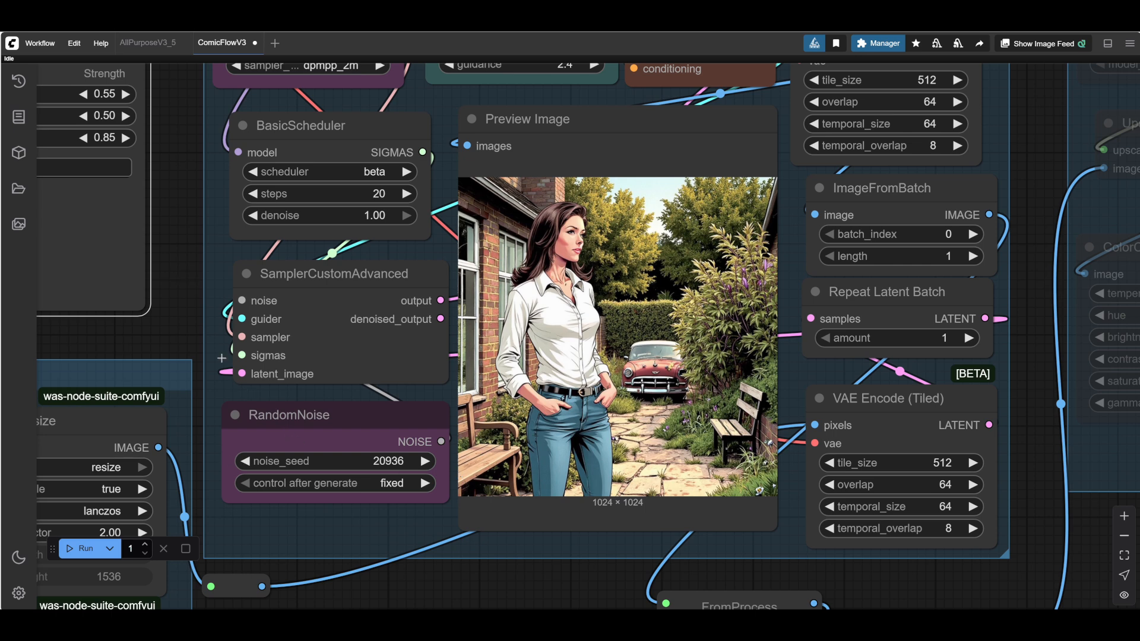
click(177, 327)
drag(169, 332, 161, 333)
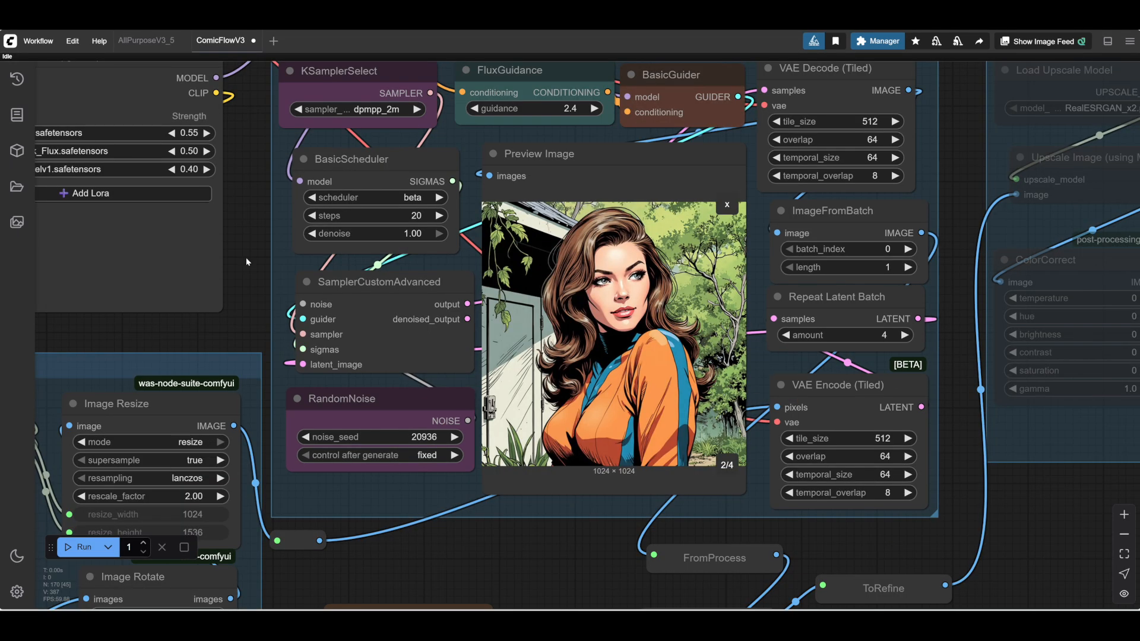
Load the p_0016_Screenshot image as the reference in the Load Image node that feeds the Redux group.
scroll(246, 258, down, 3)
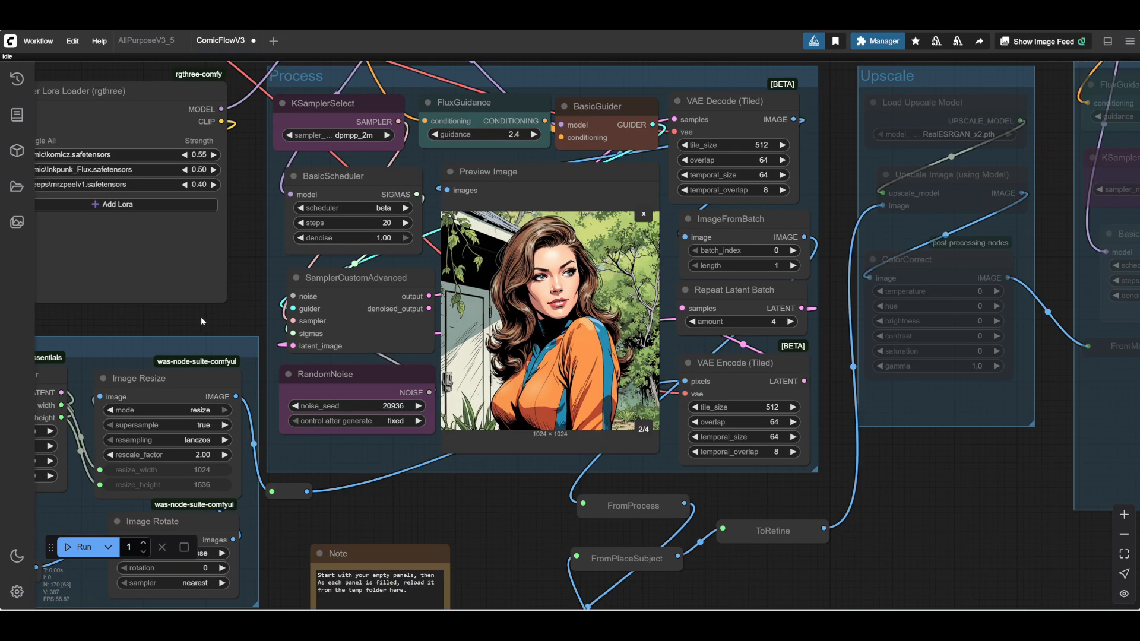
drag(200, 317, 648, 364)
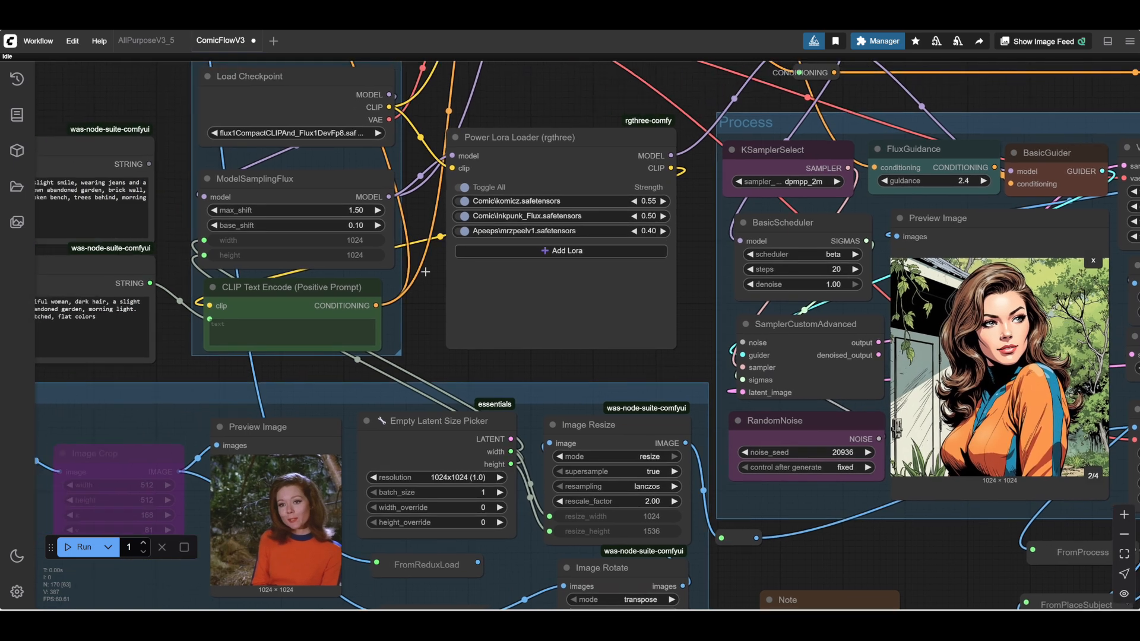
drag(150, 109, 446, 423)
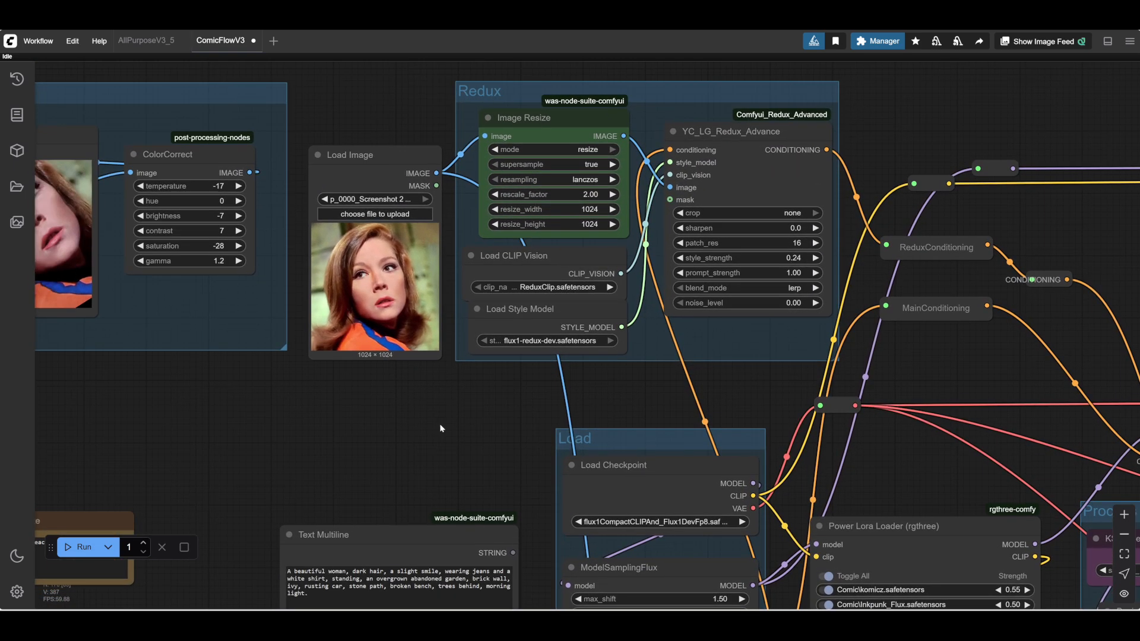
click(365, 215)
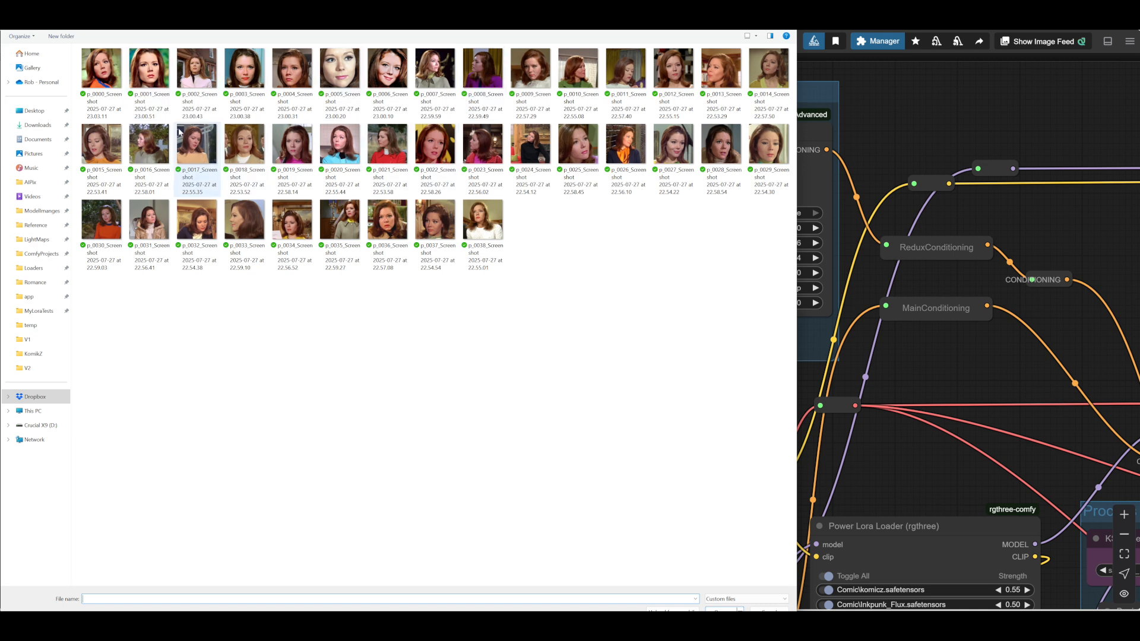
click(152, 146)
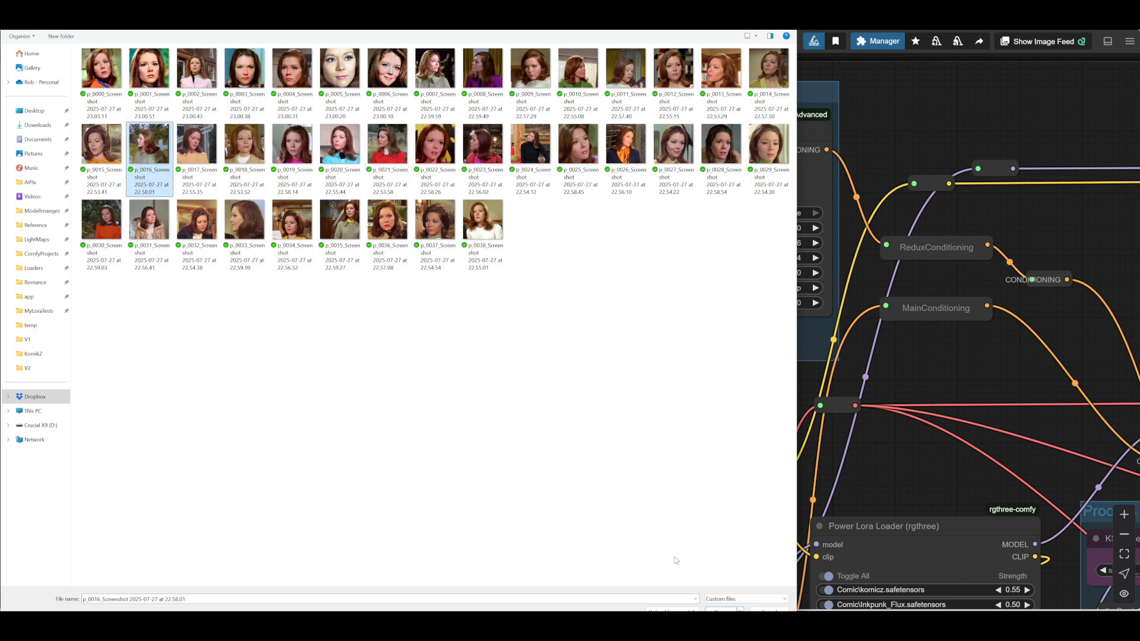
click(721, 610)
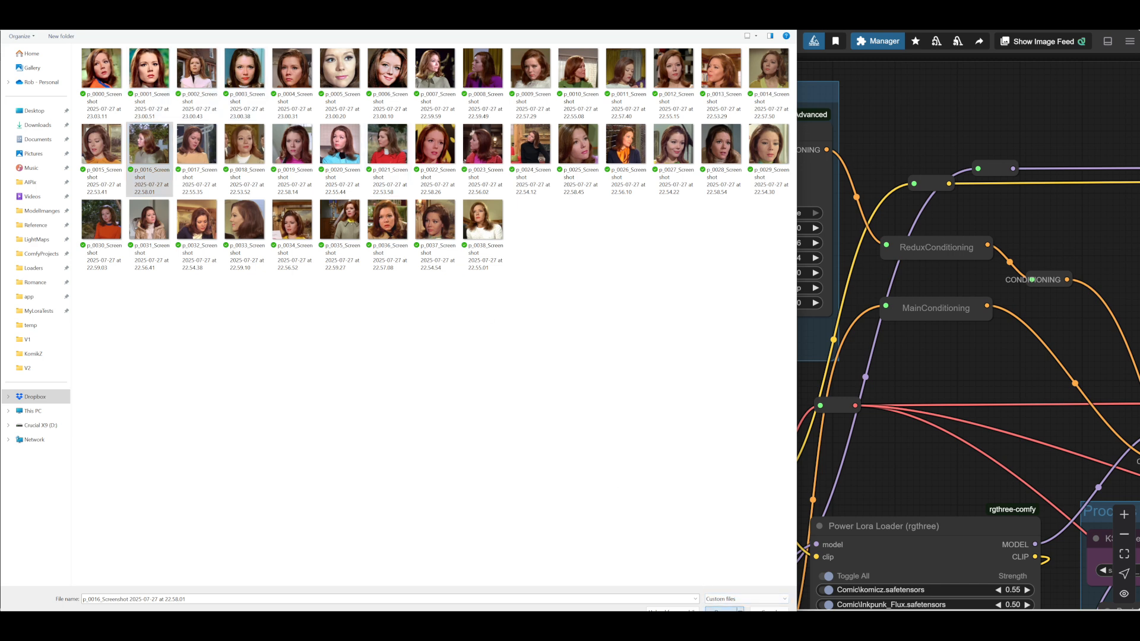
Review the new reference image and the style strength setting in the YC_LG_Redux_Advance node.
drag(424, 444, 400, 409)
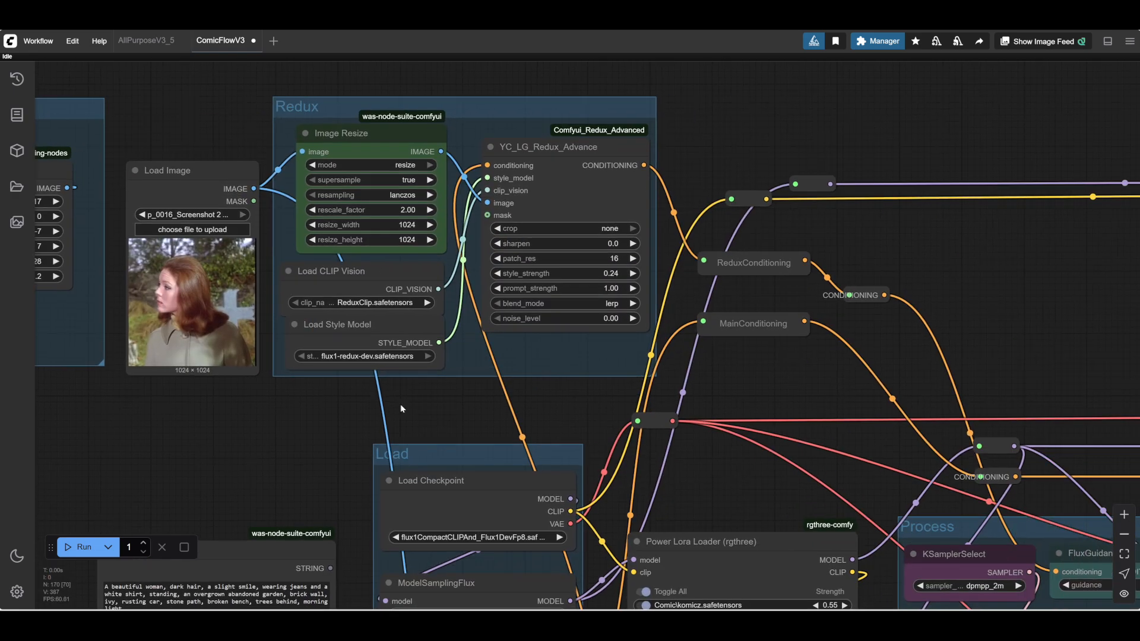
drag(556, 391, 412, 400)
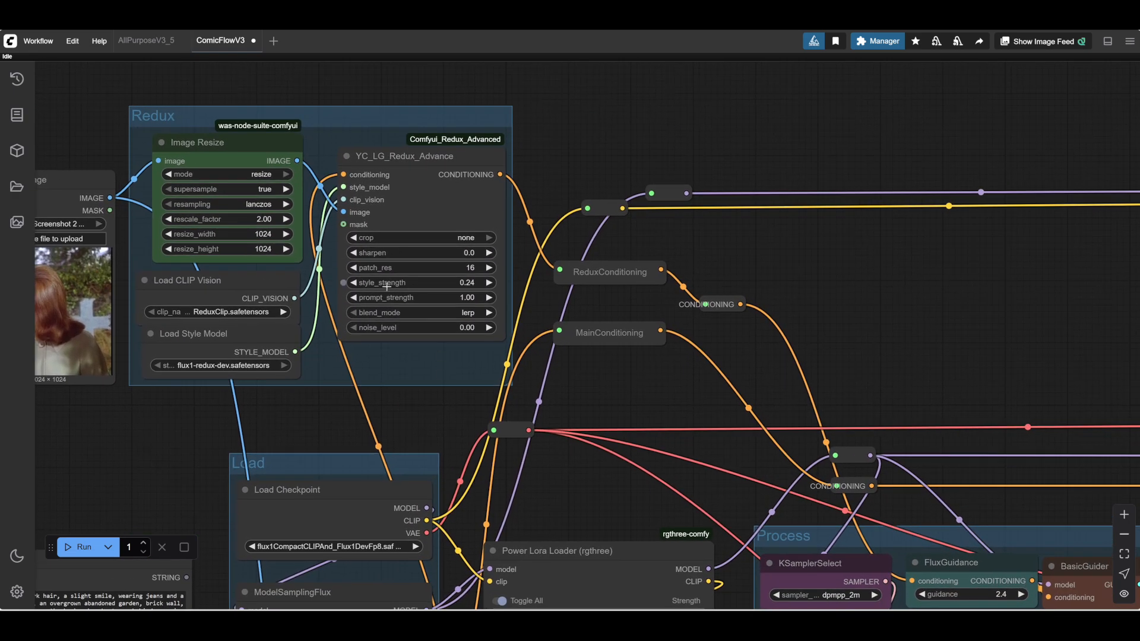
scroll(469, 282, up, 3)
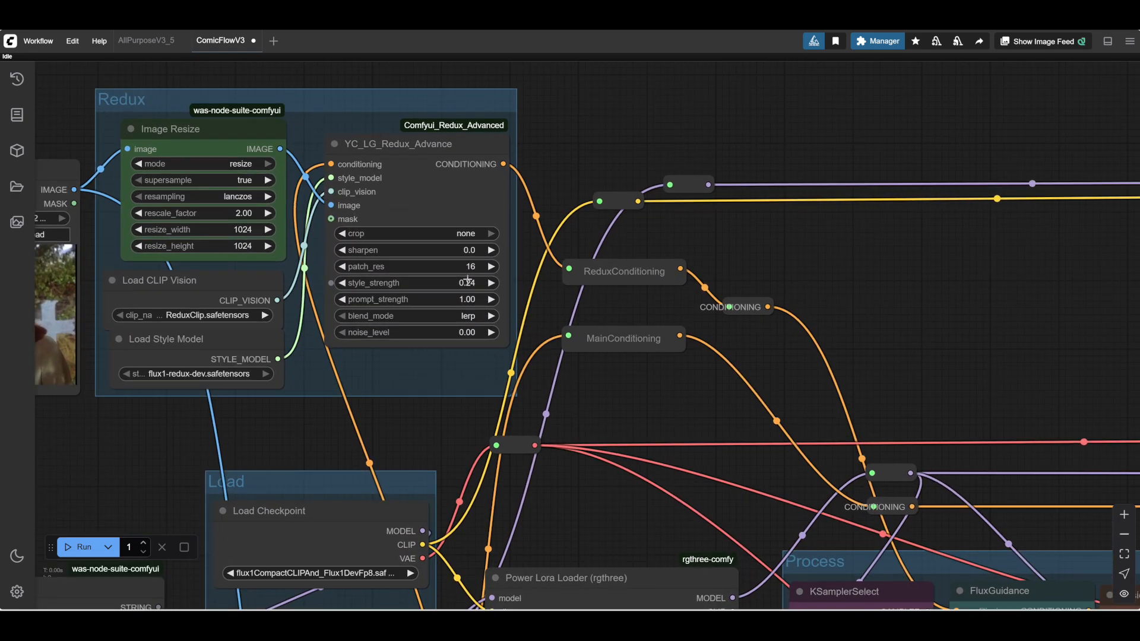
scroll(468, 282, down, 2)
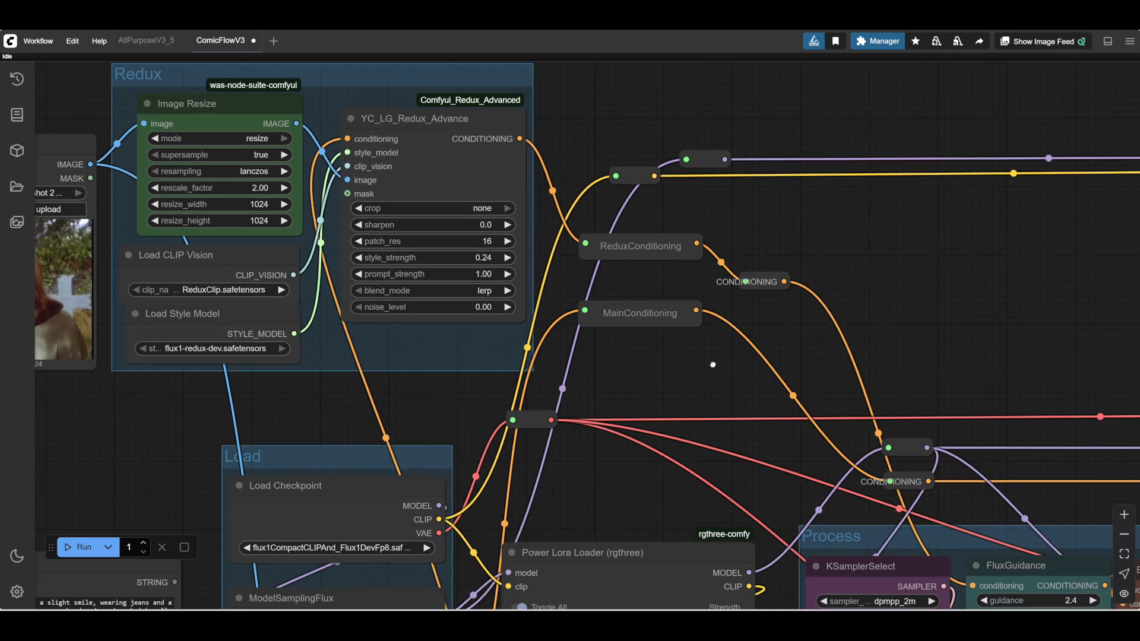
drag(333, 375, 644, 354)
drag(374, 428, 417, 433)
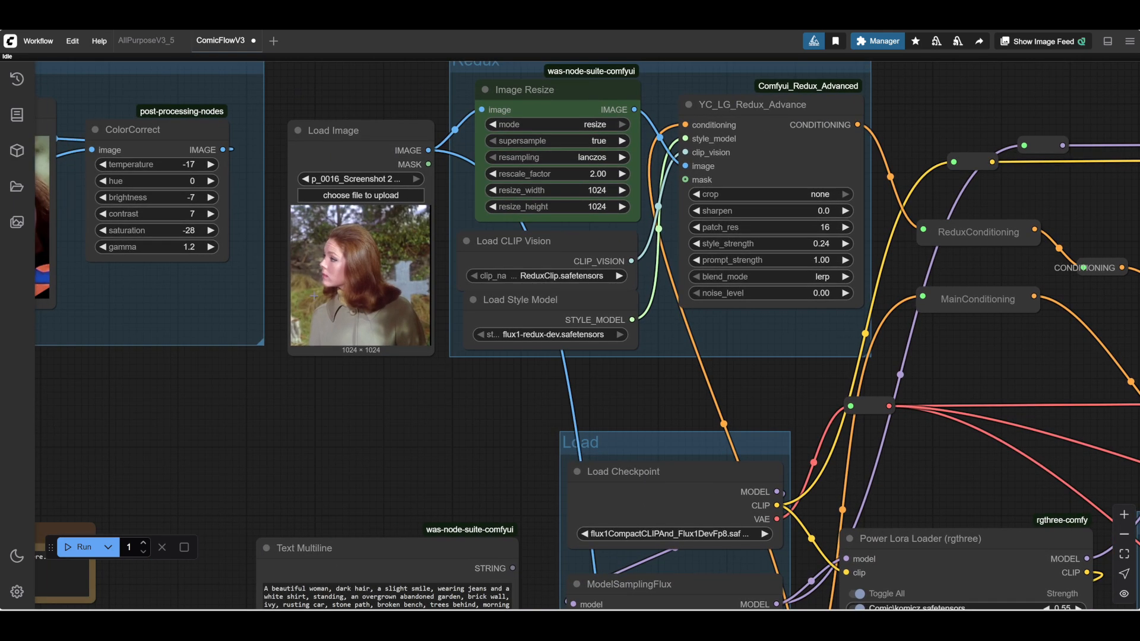
Review the comic strip prompt connected to the positive text encoder and the strengths of the three active LoRAs.
scroll(384, 417, down, 5)
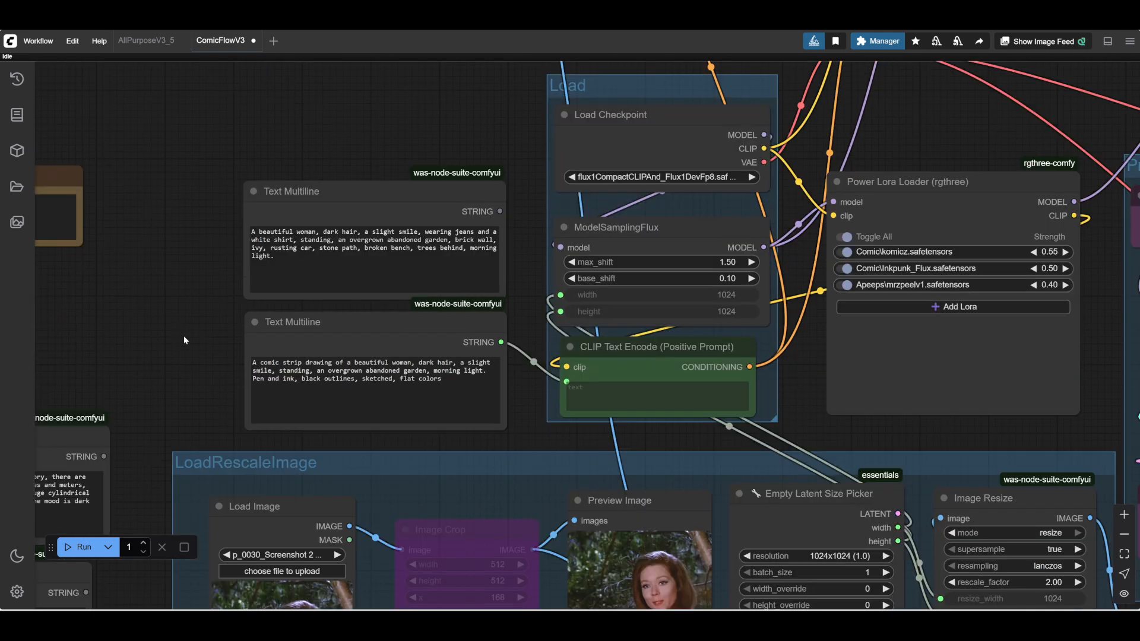
scroll(186, 337, up, 2)
drag(582, 414, 598, 391)
scroll(597, 391, up, 2)
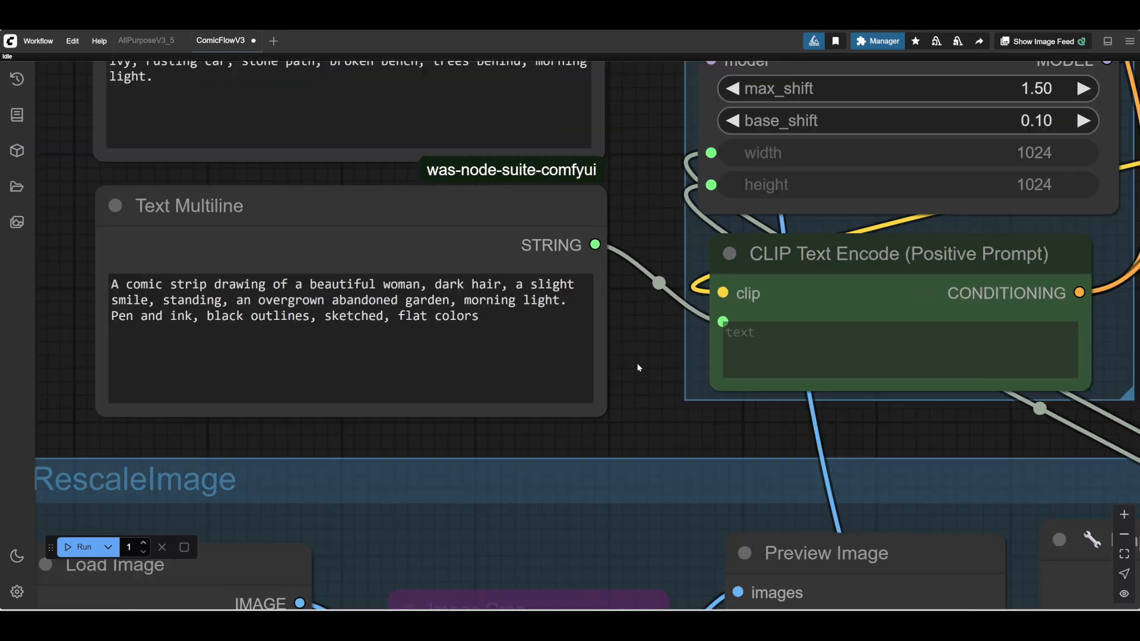
drag(645, 354, 748, 354)
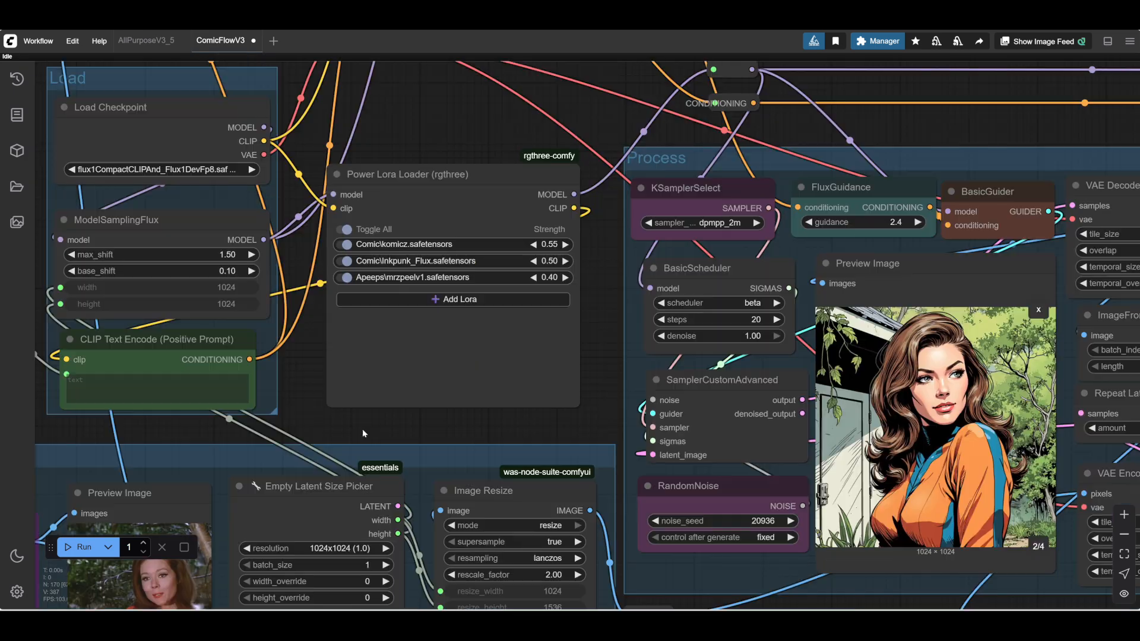
drag(419, 434, 163, 407)
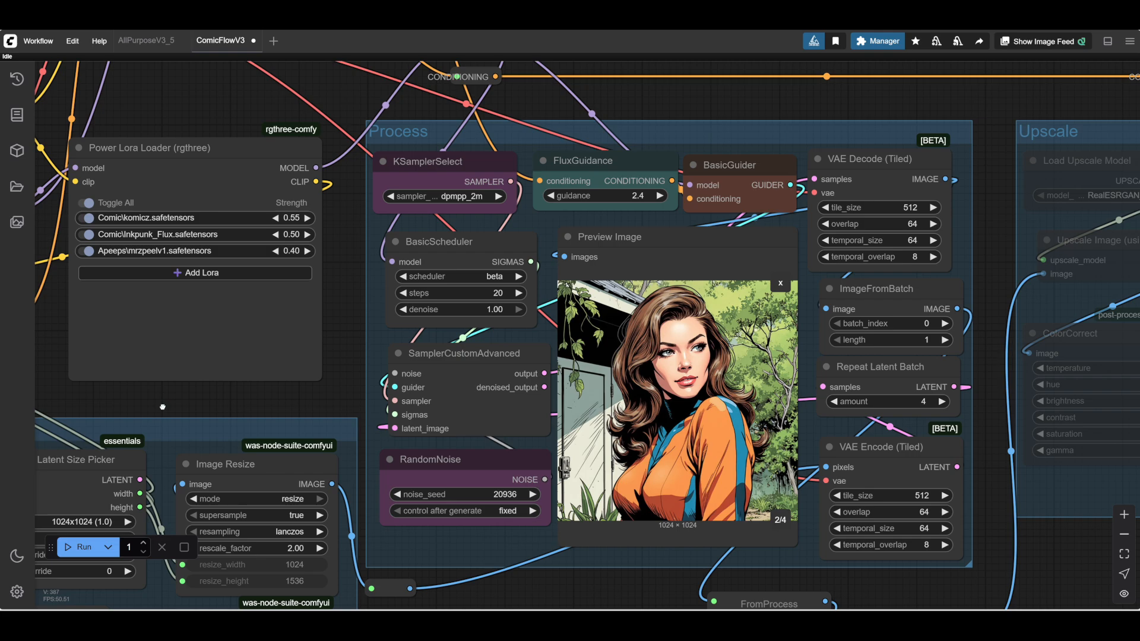
scroll(221, 243, up, 8)
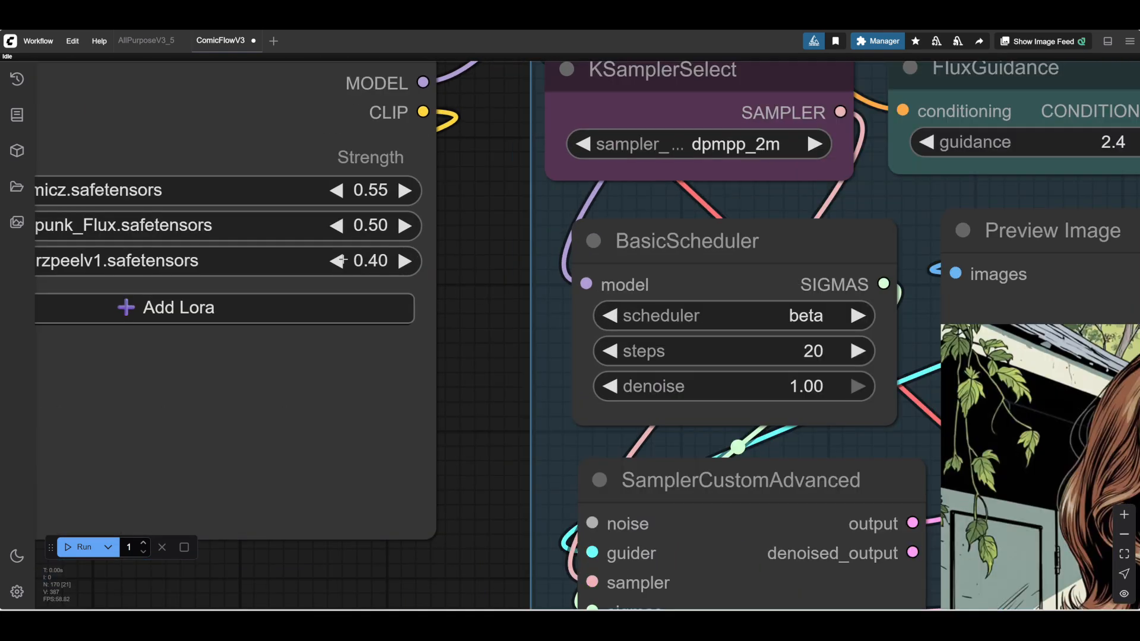
scroll(497, 343, down, 7)
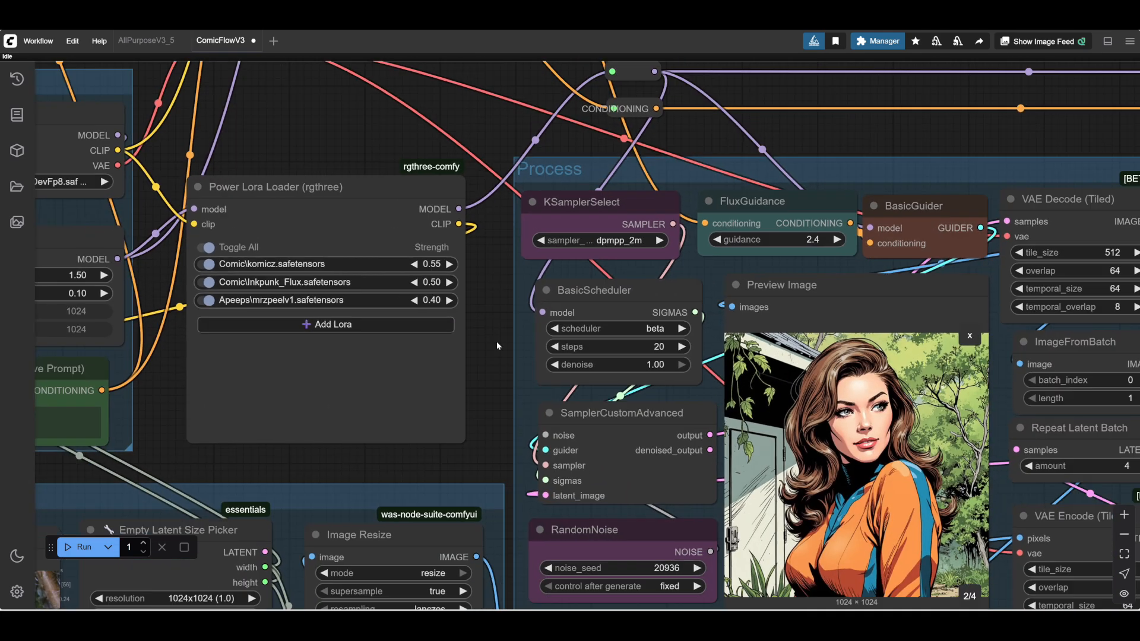
Compare the new Redux reference image with the LoRA settings and the previous preview of the woman in orange.
scroll(496, 341, down, 4)
drag(72, 75, 472, 331)
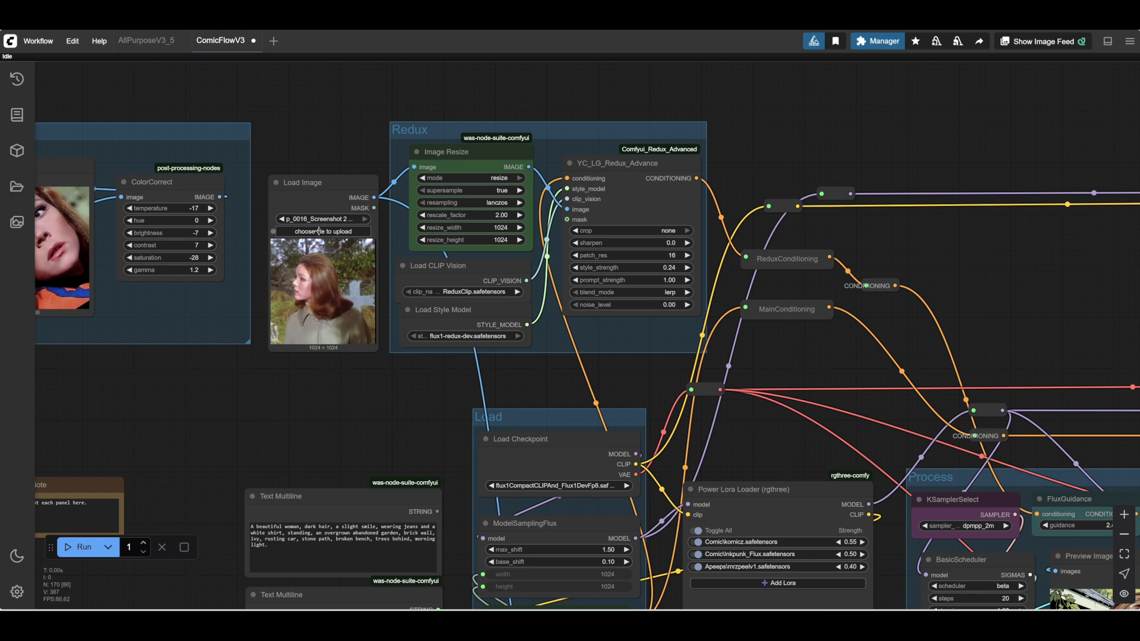
drag(717, 557, 392, 249)
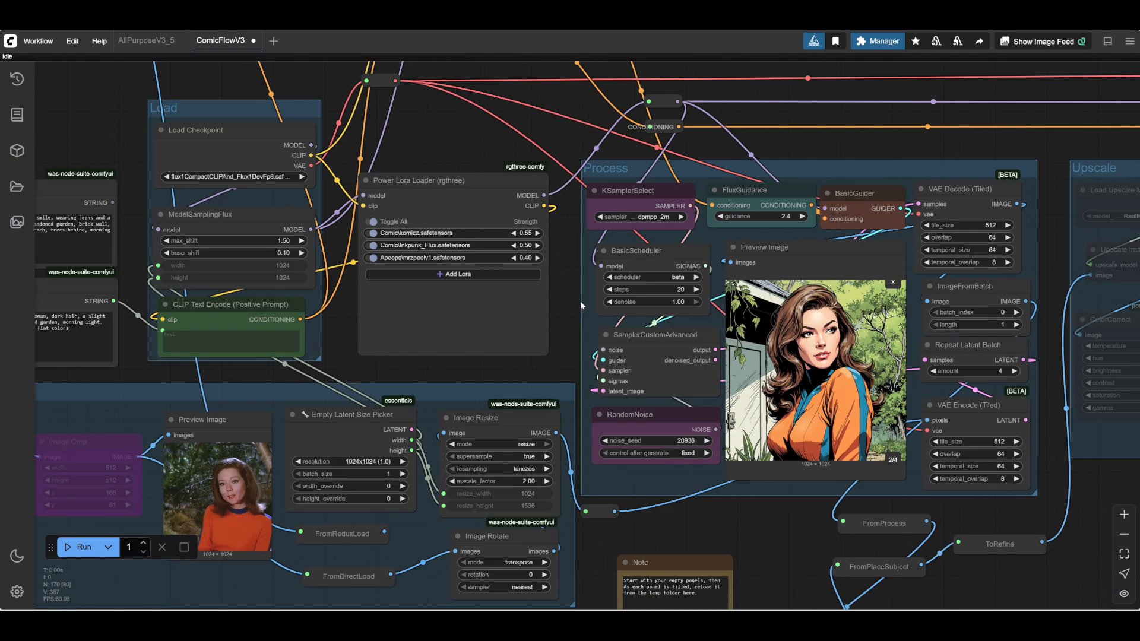
drag(580, 301, 297, 253)
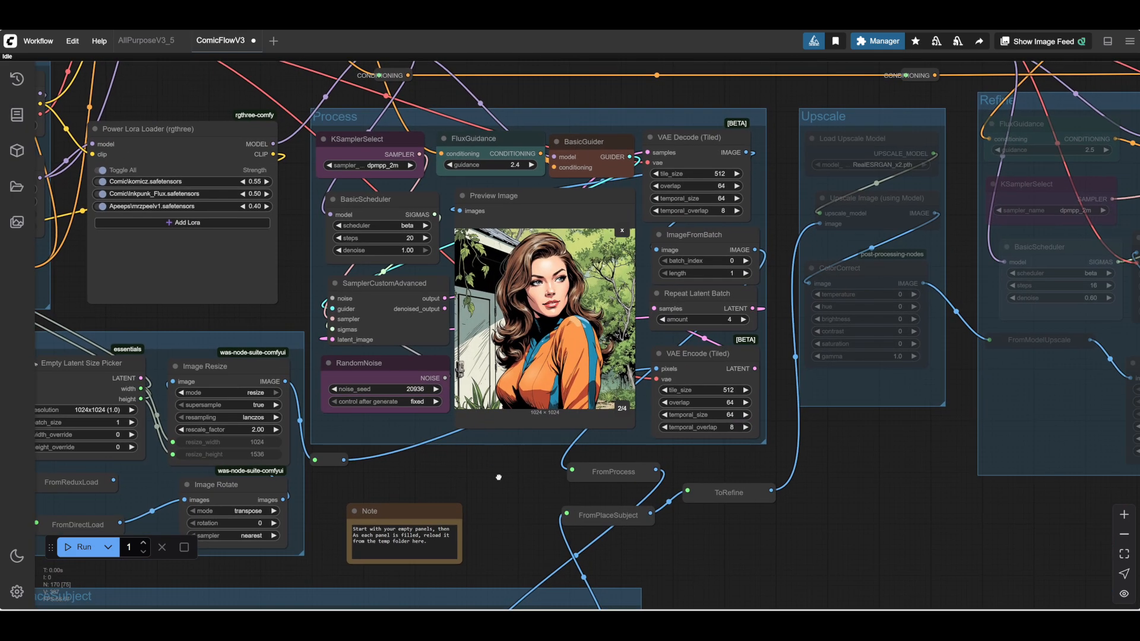
drag(499, 477, 525, 508)
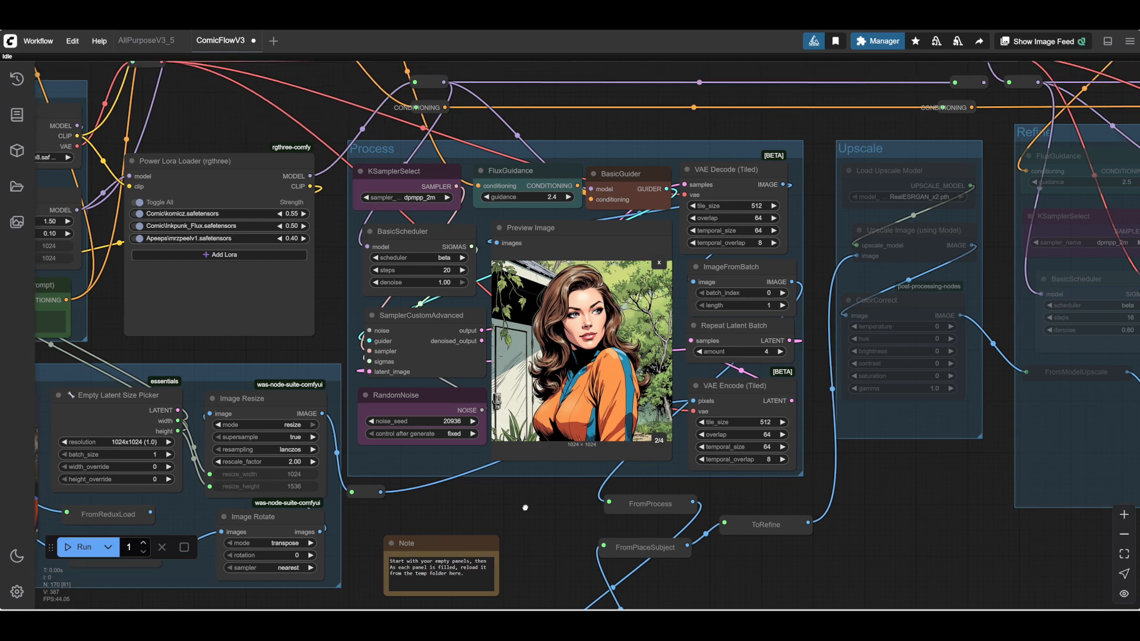
scroll(525, 507, up, 4)
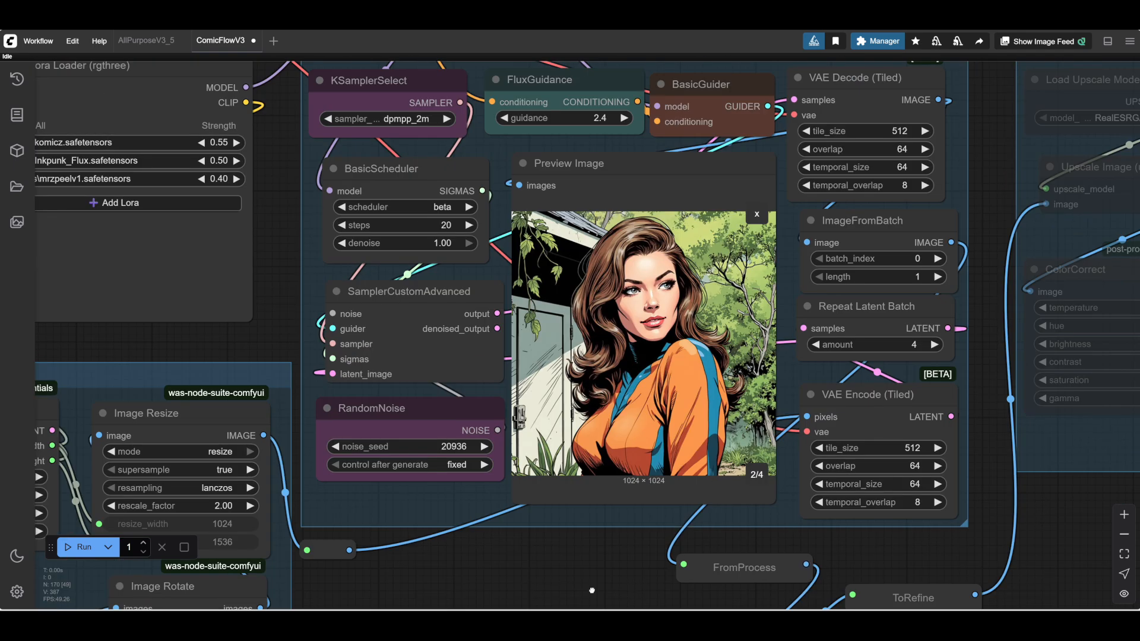
drag(592, 590, 475, 589)
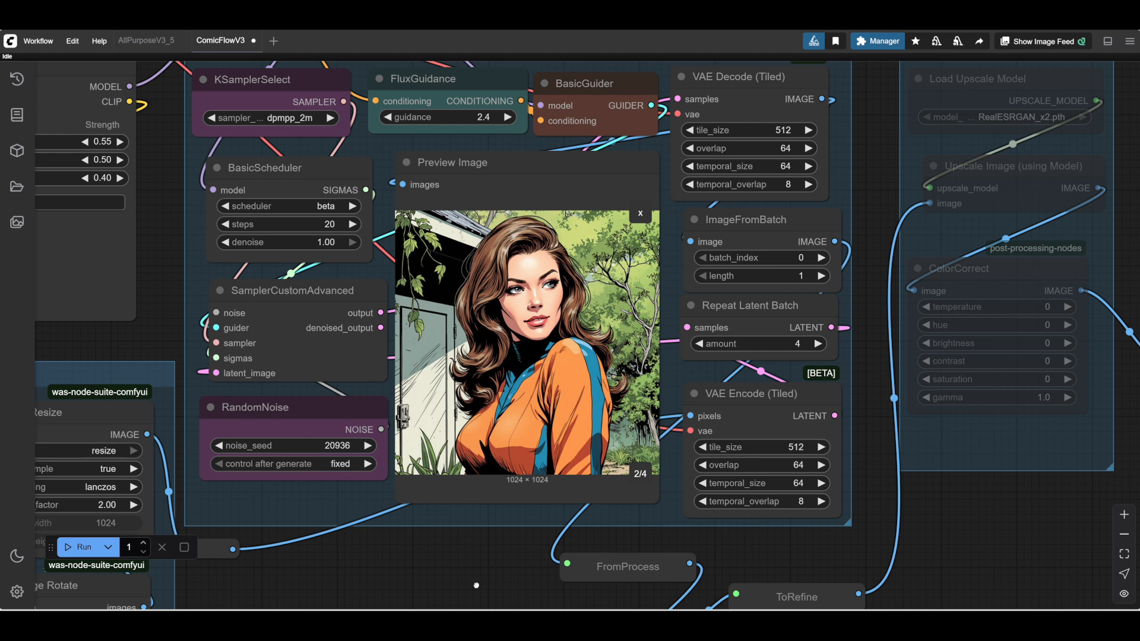
drag(477, 586, 446, 582)
scroll(445, 583, up, 2)
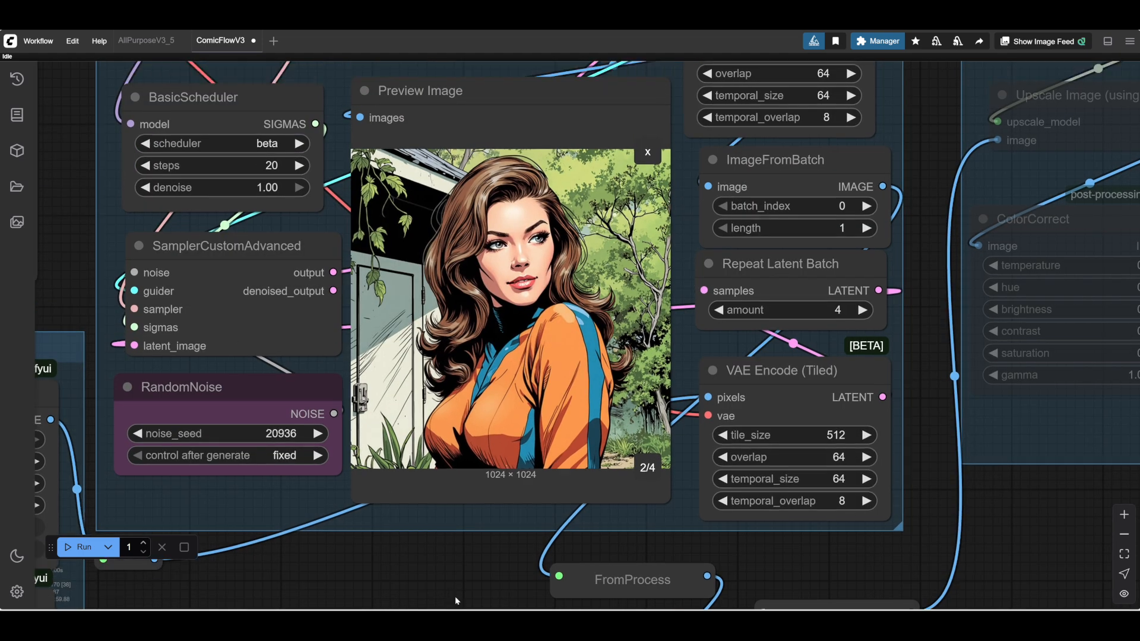
scroll(458, 596, down, 1)
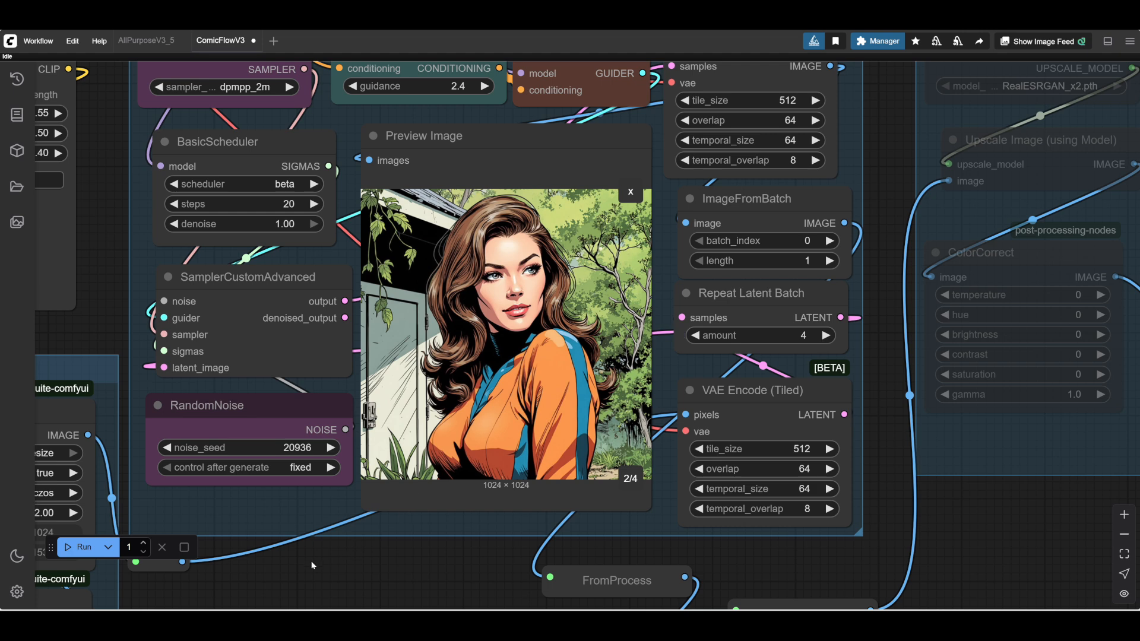
Run the workflow with the new Redux reference image and compare the faces and comic style across the generated batch.
click(88, 549)
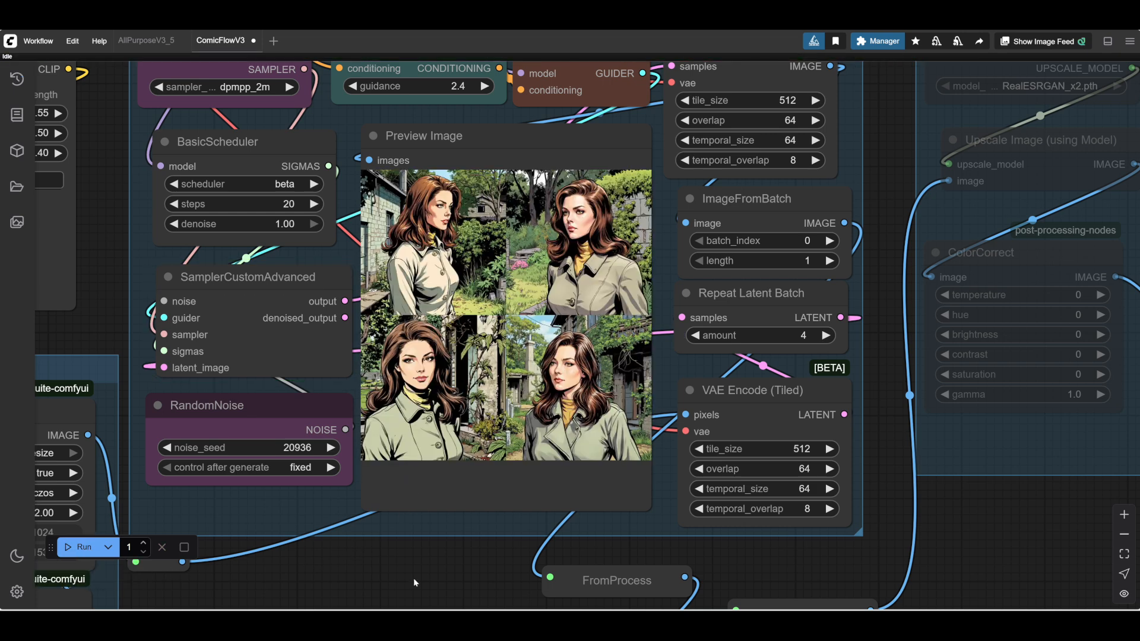
scroll(671, 364, up, 4)
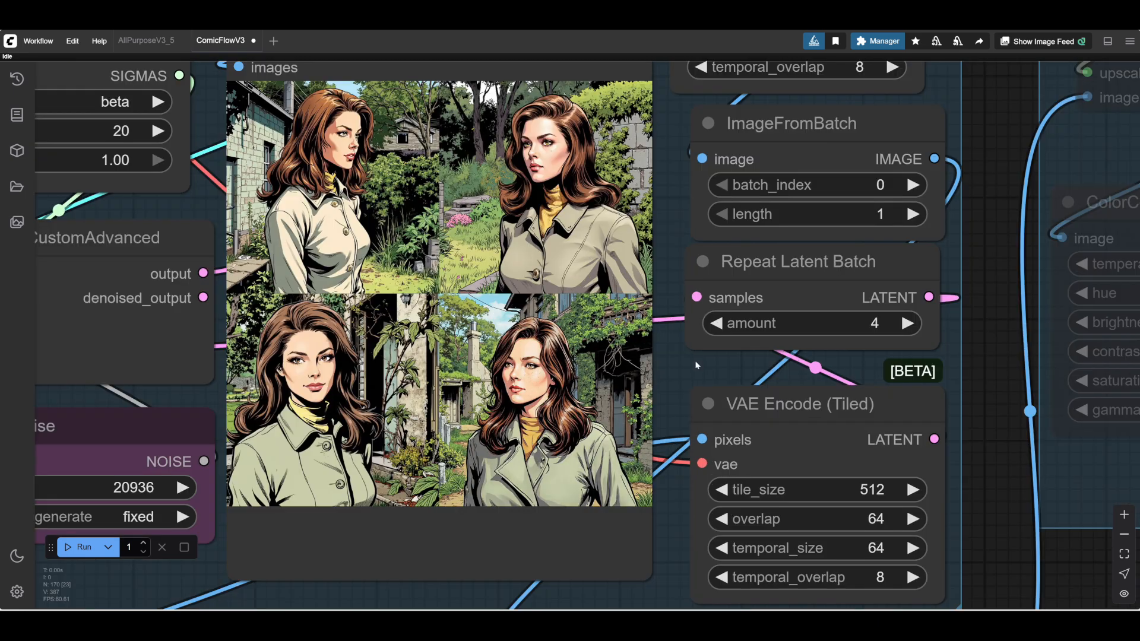
scroll(696, 367, down, 1)
scroll(694, 366, down, 1)
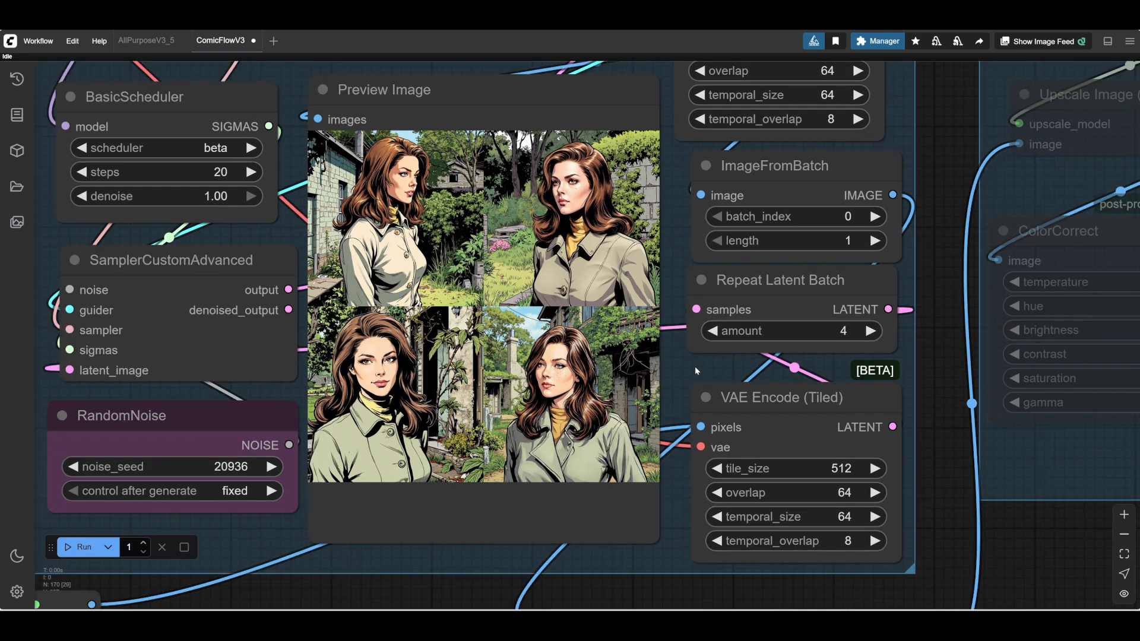
scroll(624, 363, up, 3)
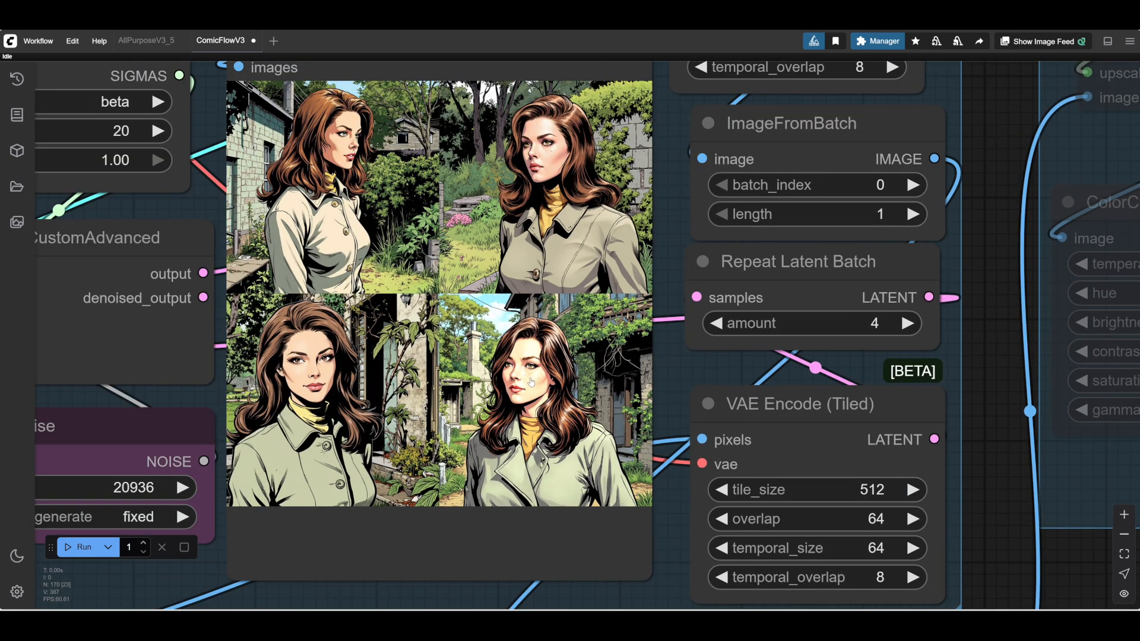
Examine the four comic portraits in the preview closely, comparing facial likeness, hair, coat and garden background between them.
scroll(659, 559, down, 3)
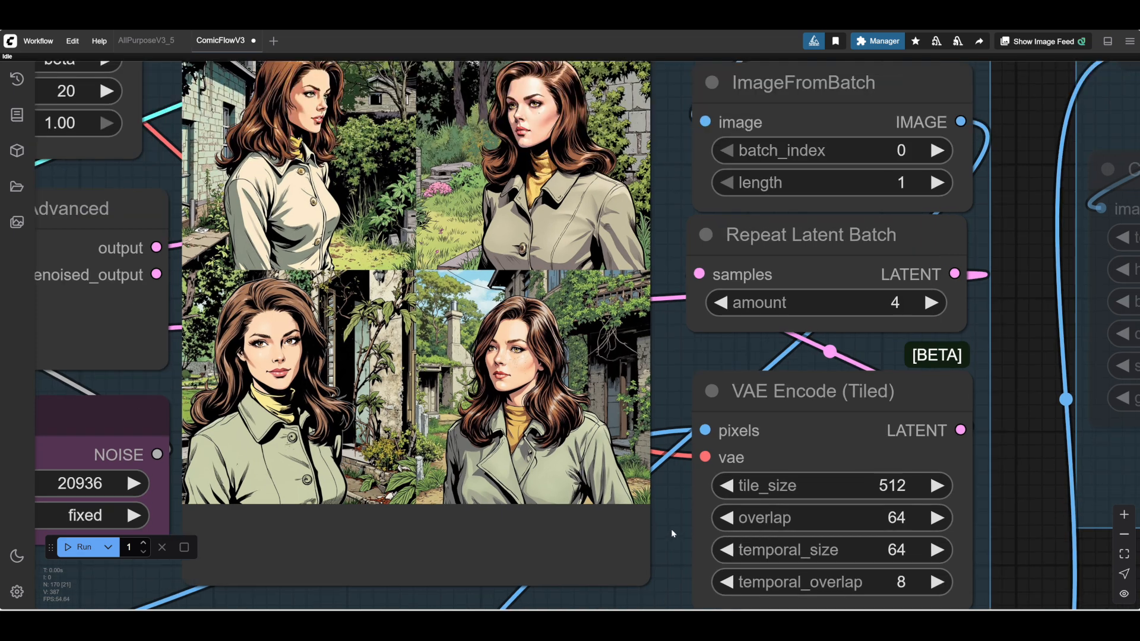
scroll(673, 534, up, 3)
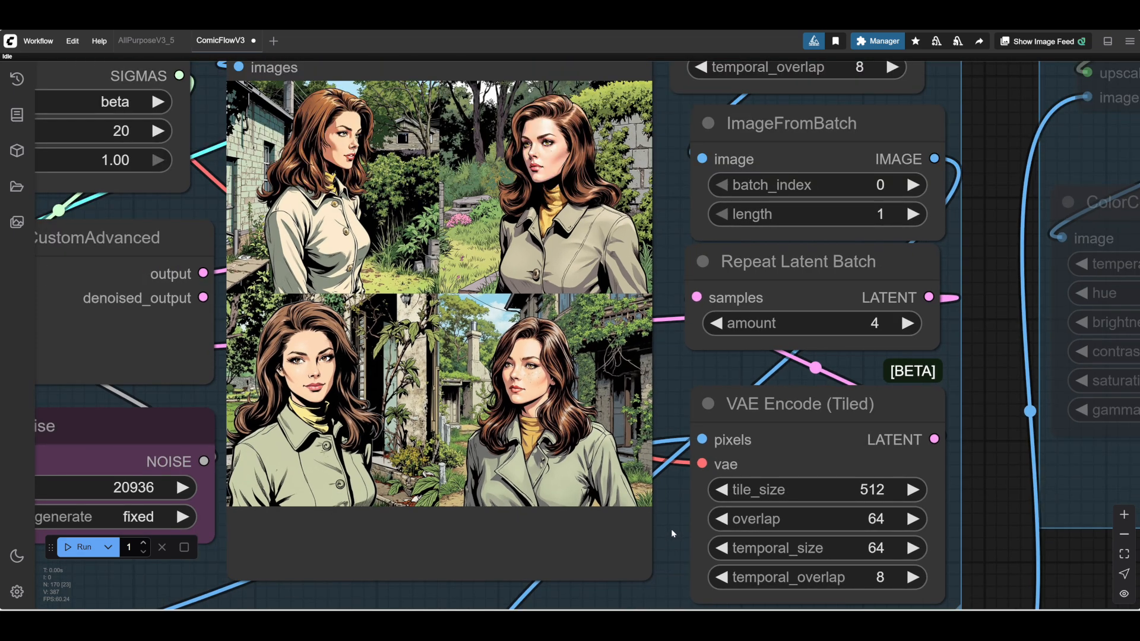
drag(671, 529, 741, 549)
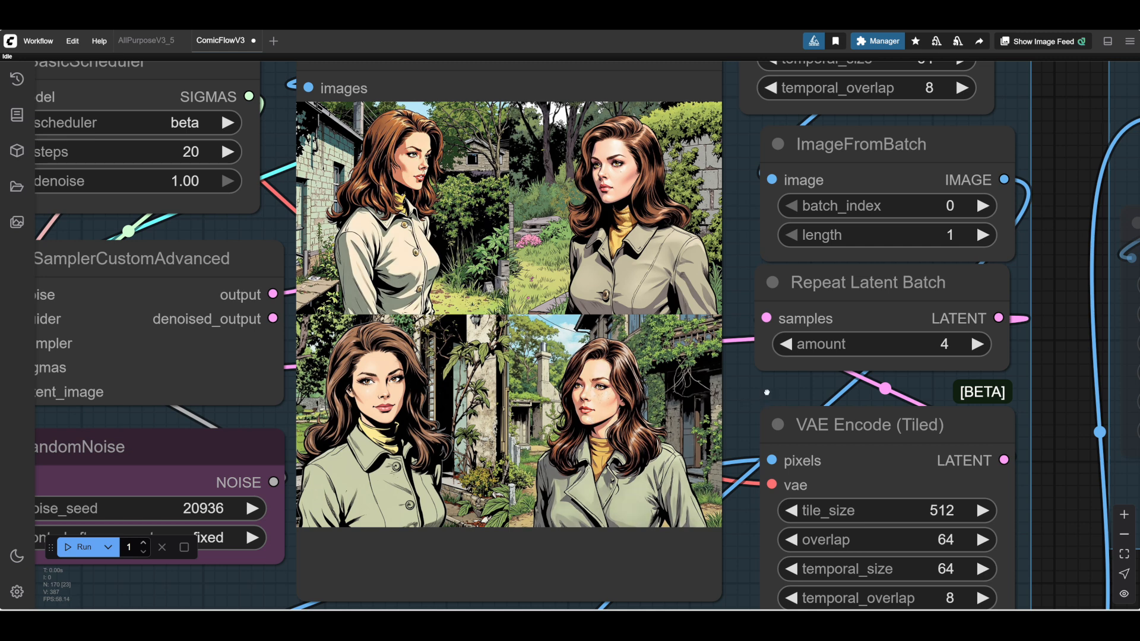
drag(769, 395, 647, 382)
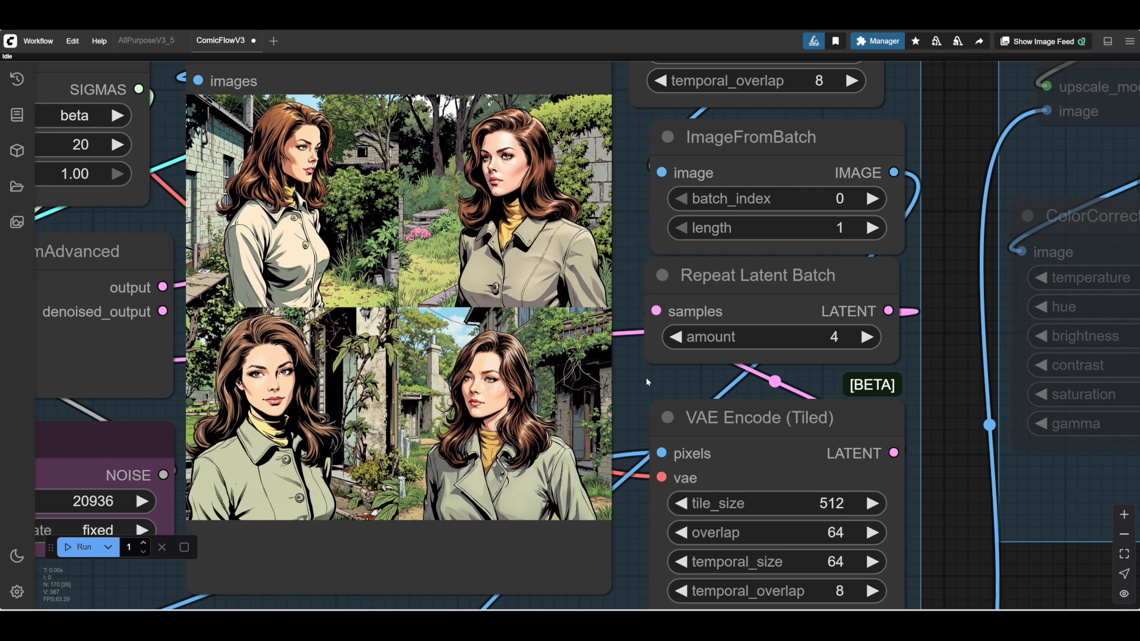
scroll(648, 382, down, 2)
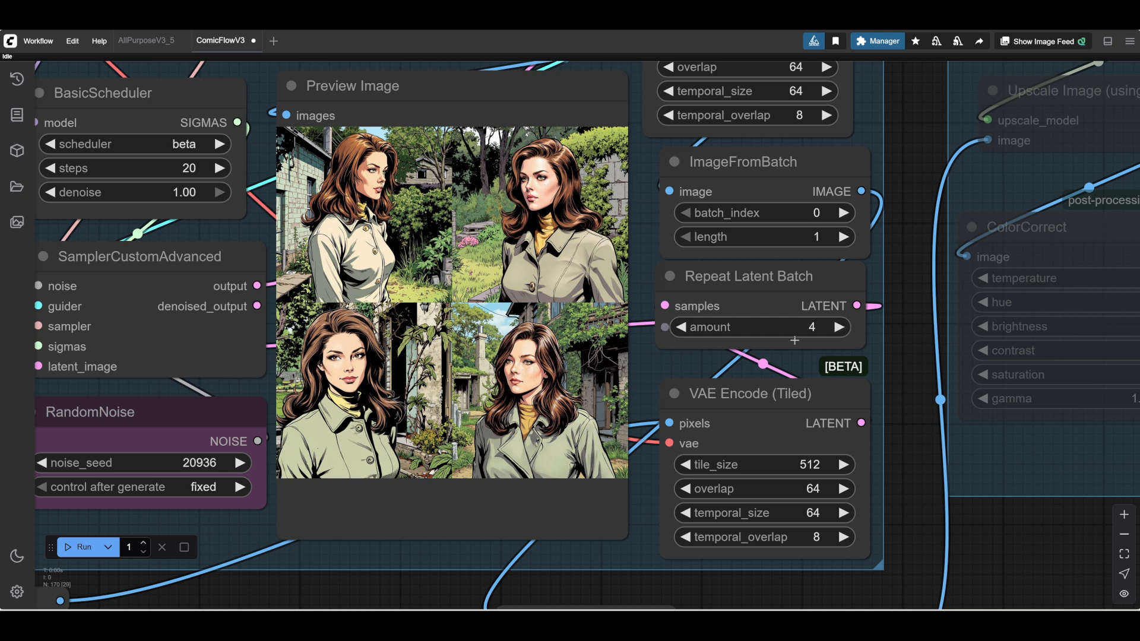
scroll(402, 565, left, 6)
scroll(402, 564, down, 2)
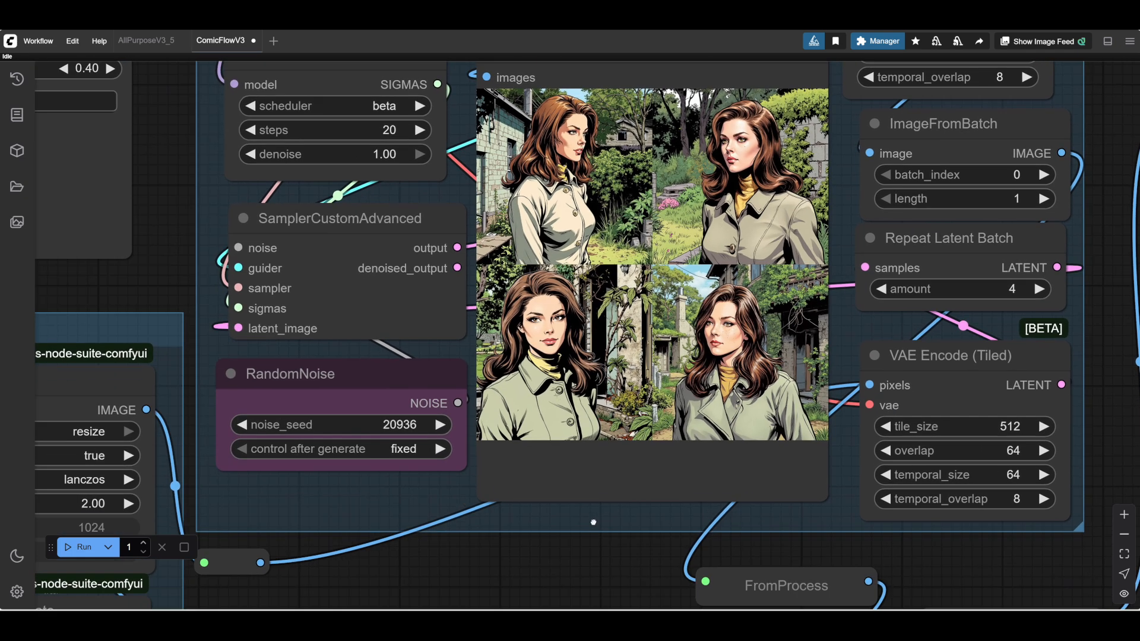
scroll(499, 563, right, 2)
scroll(511, 561, down, 2)
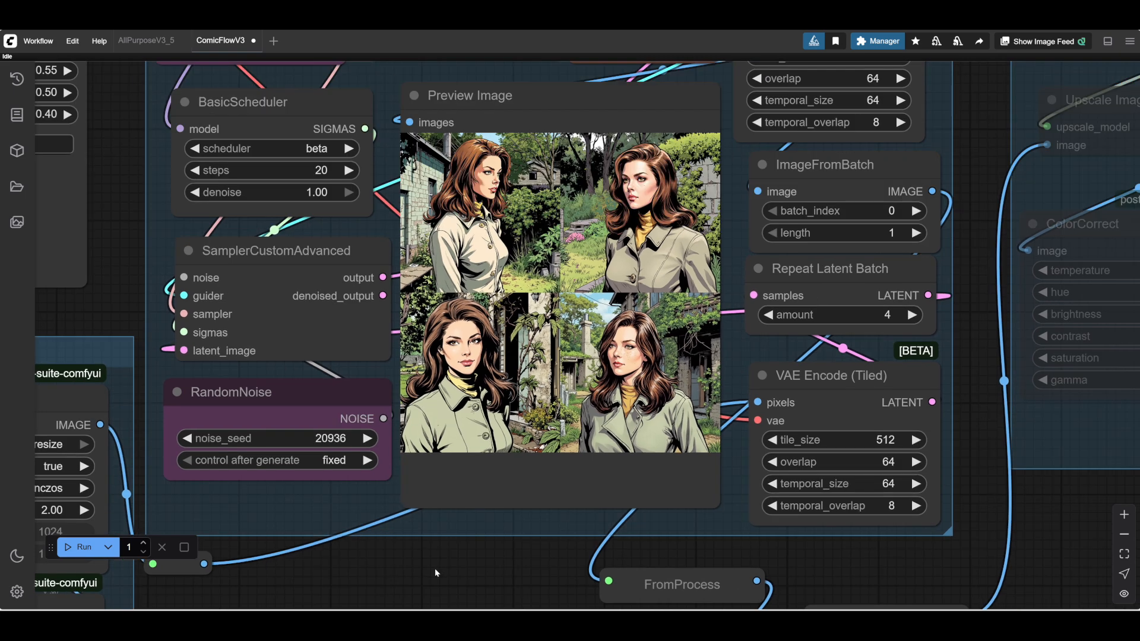
scroll(529, 560, left, 3)
scroll(564, 561, down, 2)
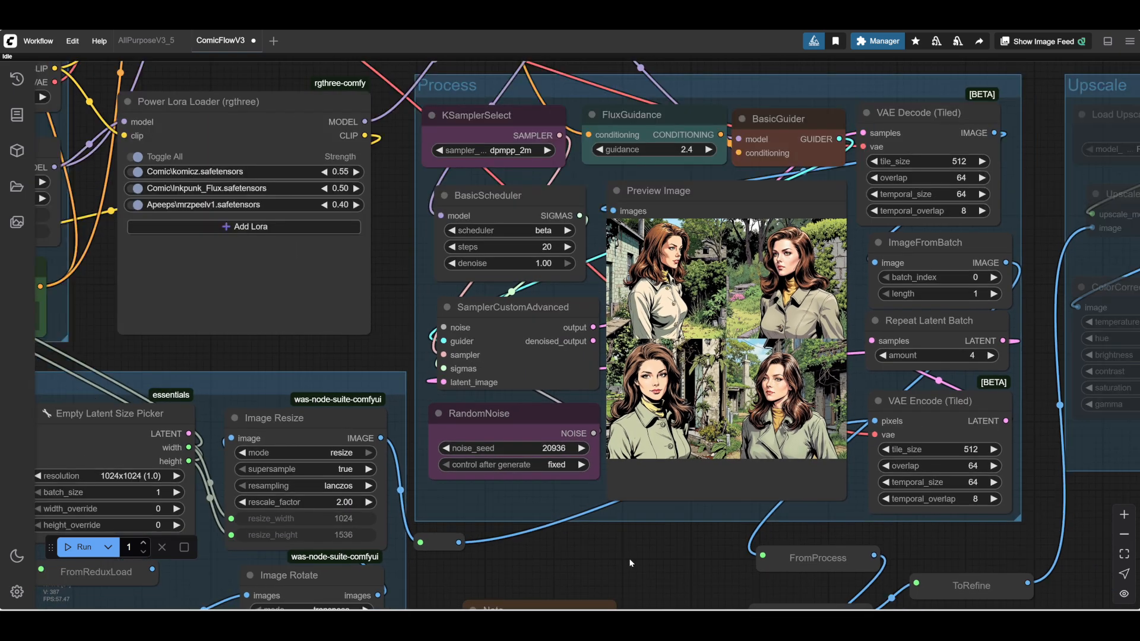
drag(630, 560, 651, 559)
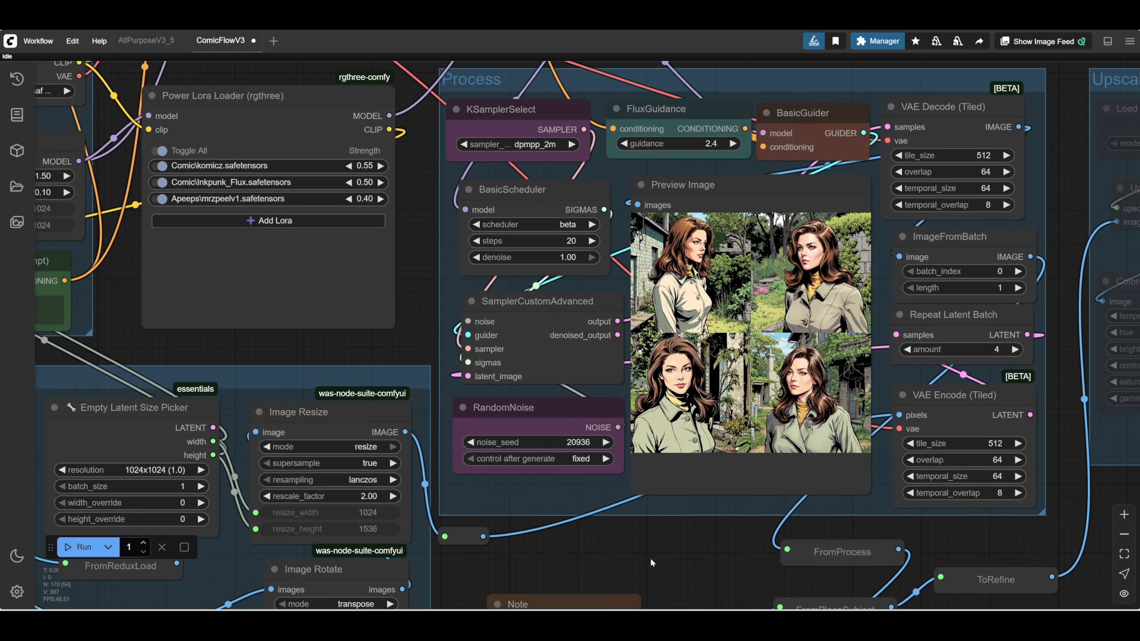
Set the Repeat Latent Batch amount to 1 in the Process group.
scroll(465, 413, up, 3)
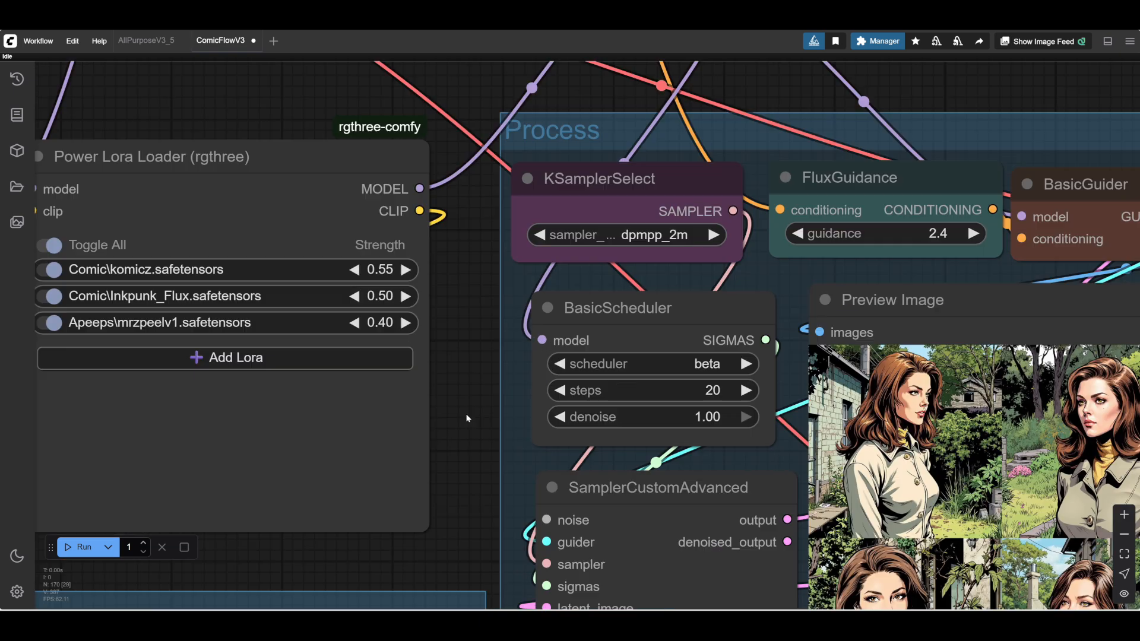
scroll(466, 370, down, 4)
scroll(466, 370, right, 4)
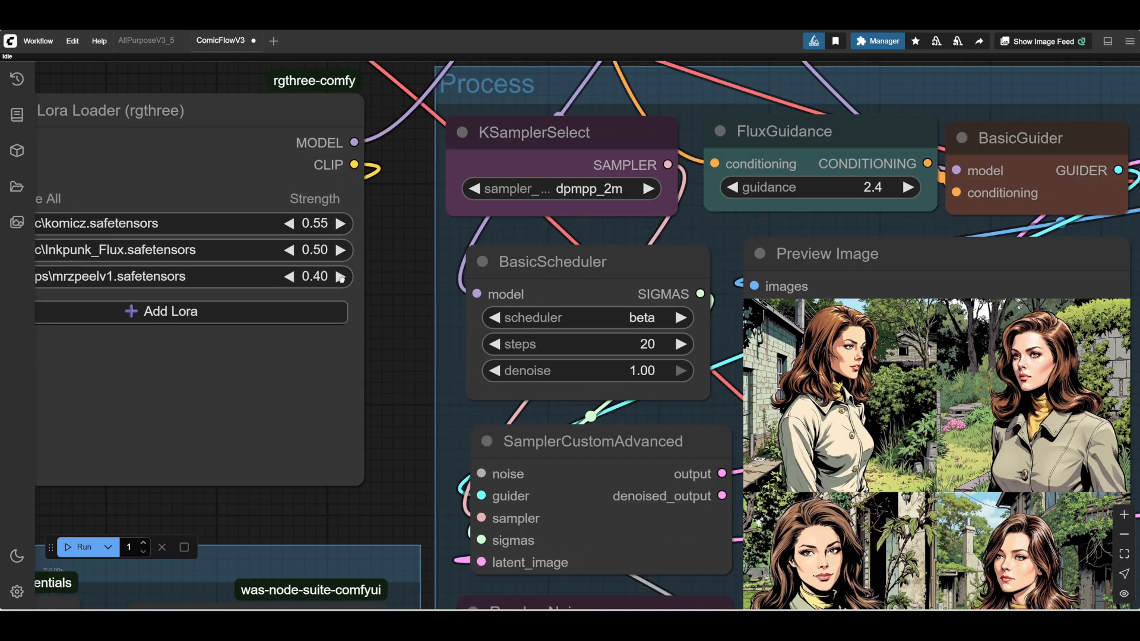
scroll(467, 557, right, 2)
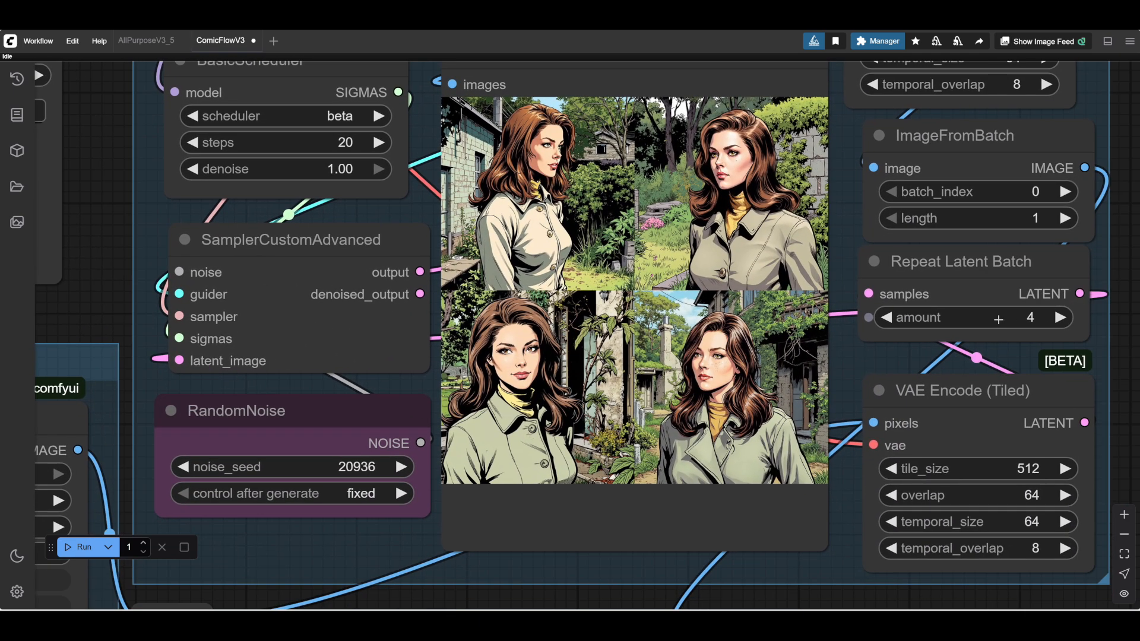
key(1)
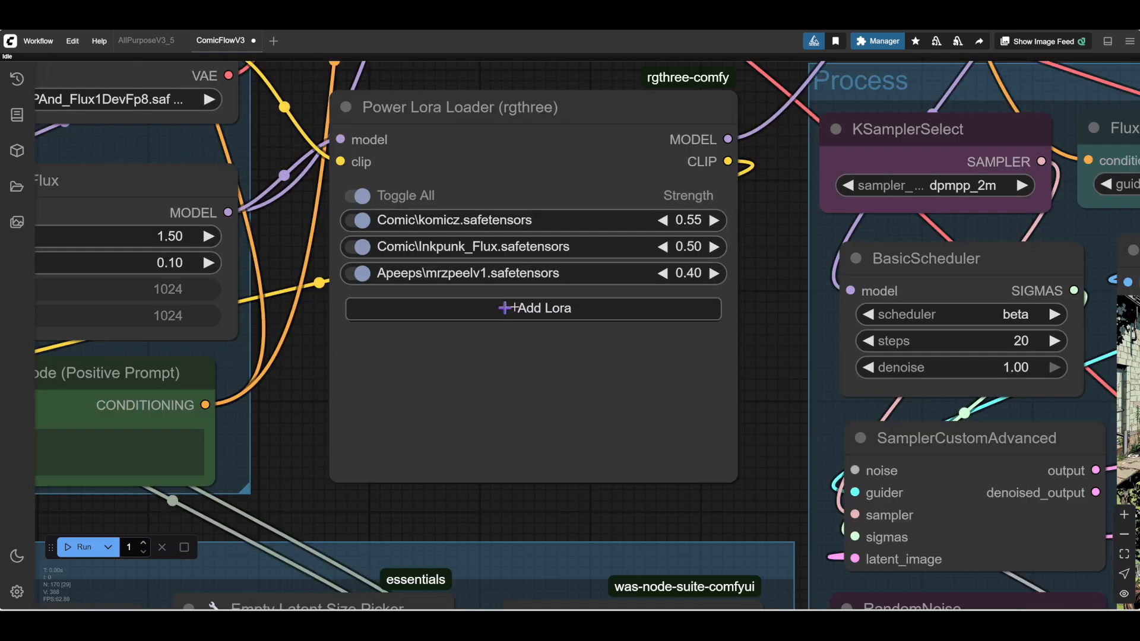
Raise the mrzpeelv1 LoRA strength to 0.55 in the Power Lora Loader.
click(714, 273)
click(714, 273)
scroll(719, 369, down, 2)
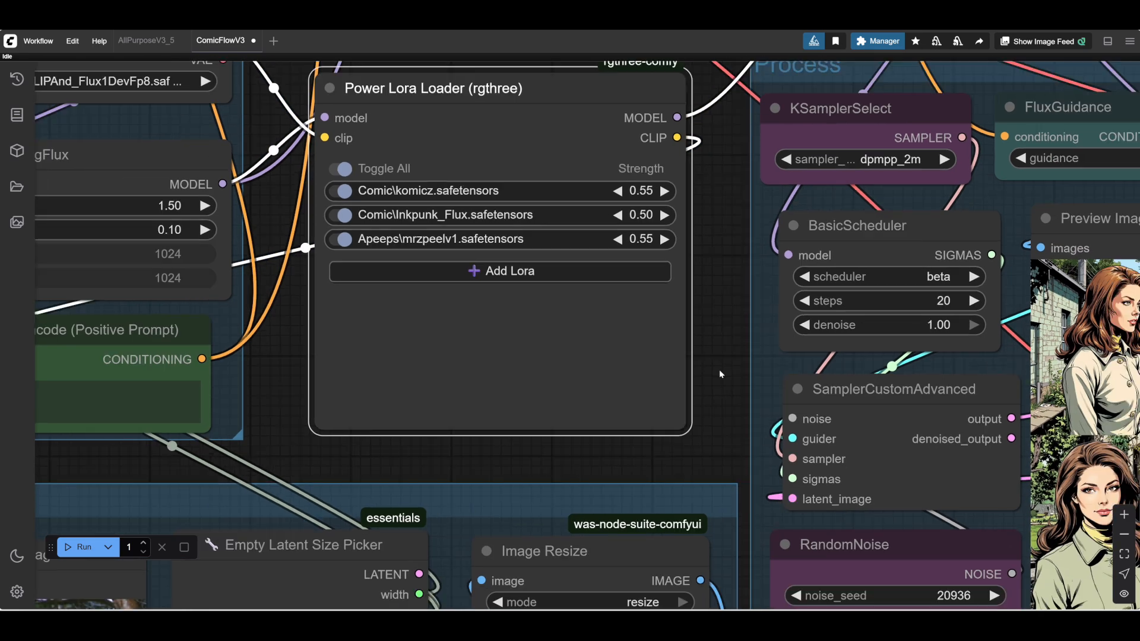
scroll(719, 370, down, 2)
scroll(716, 402, up, 1)
scroll(717, 403, right, 1)
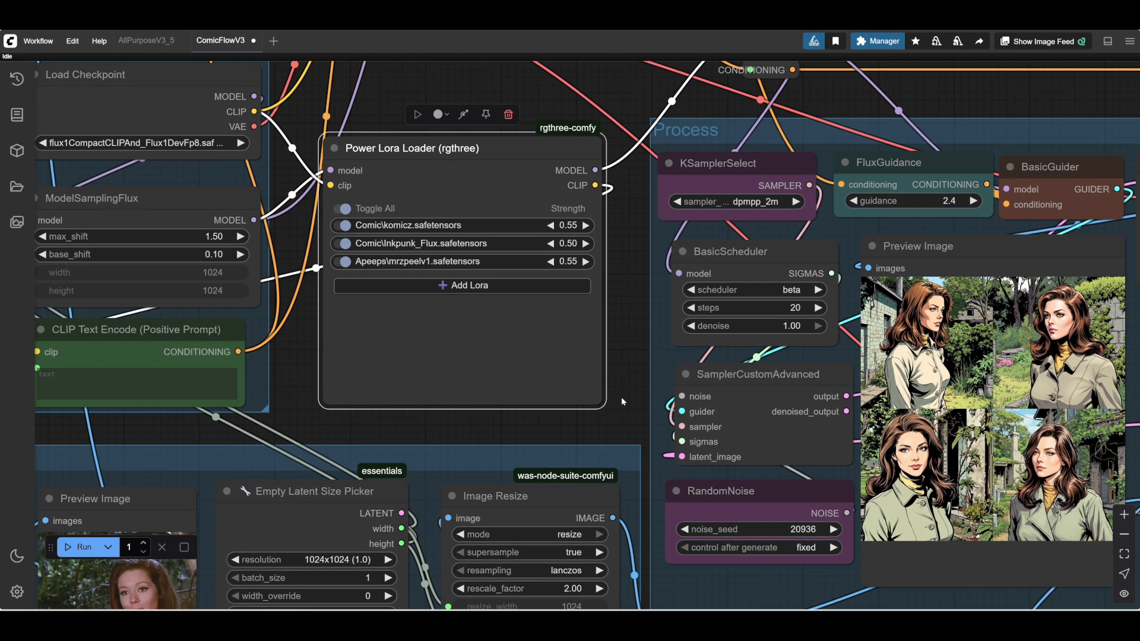
scroll(594, 404, right, 2)
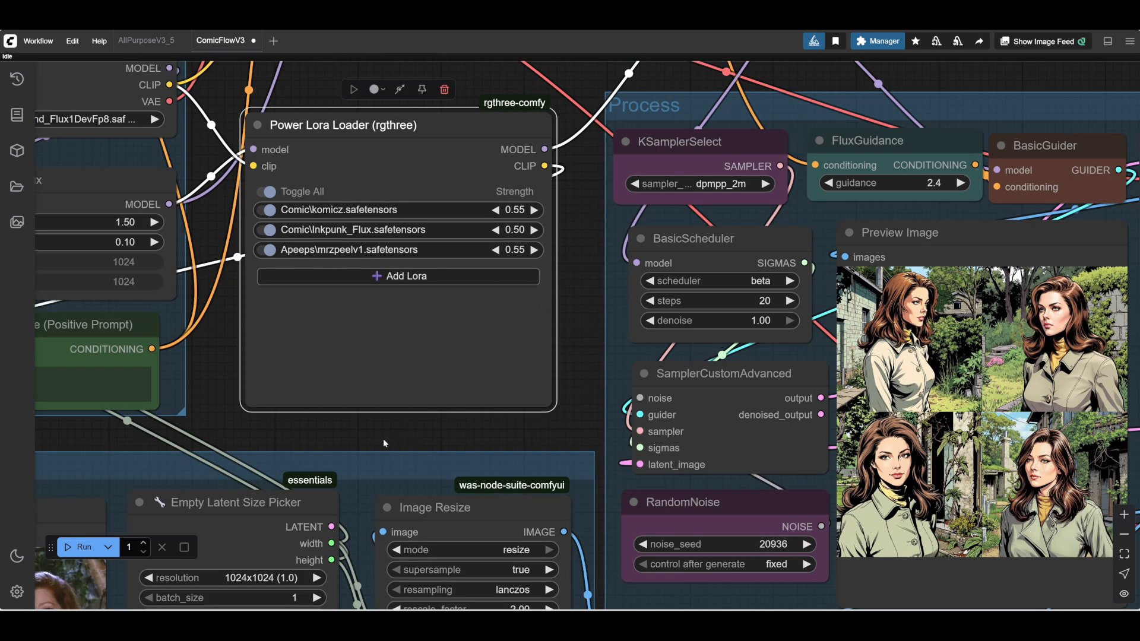
Check the Redux reference and style strength, generate a single image with the stronger character LoRA, and inspect the resulting face.
mouse_move(378, 441)
mouse_down()
mouse_move(571, 294)
mouse_move(512, 593)
mouse_up()
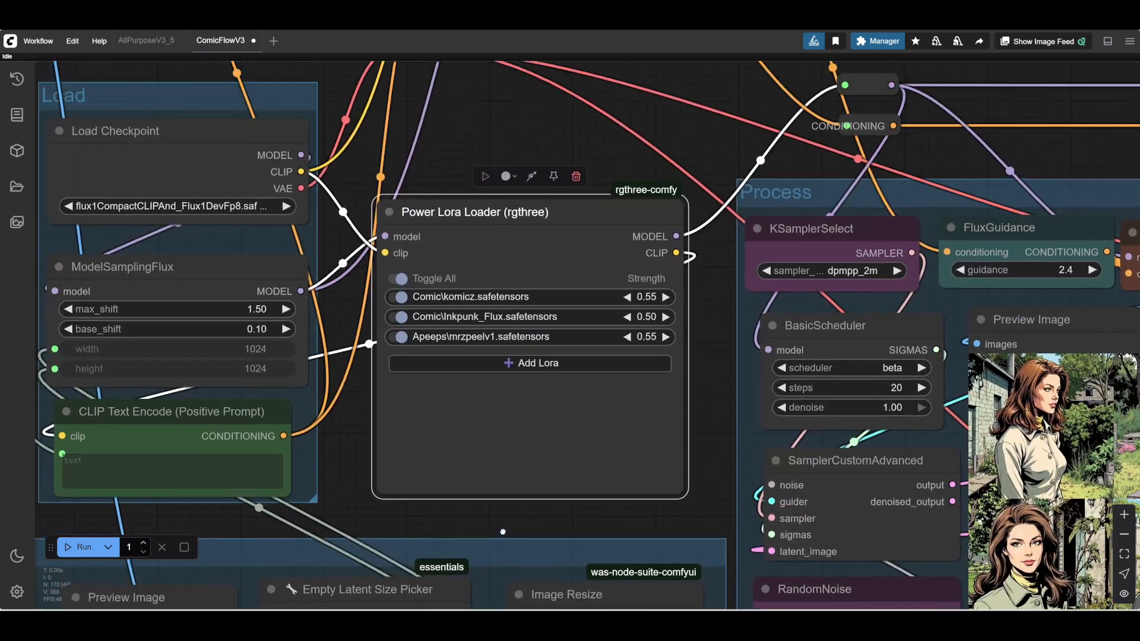
mouse_move(268, 179)
mouse_down()
mouse_move(594, 440)
mouse_move(680, 475)
mouse_up()
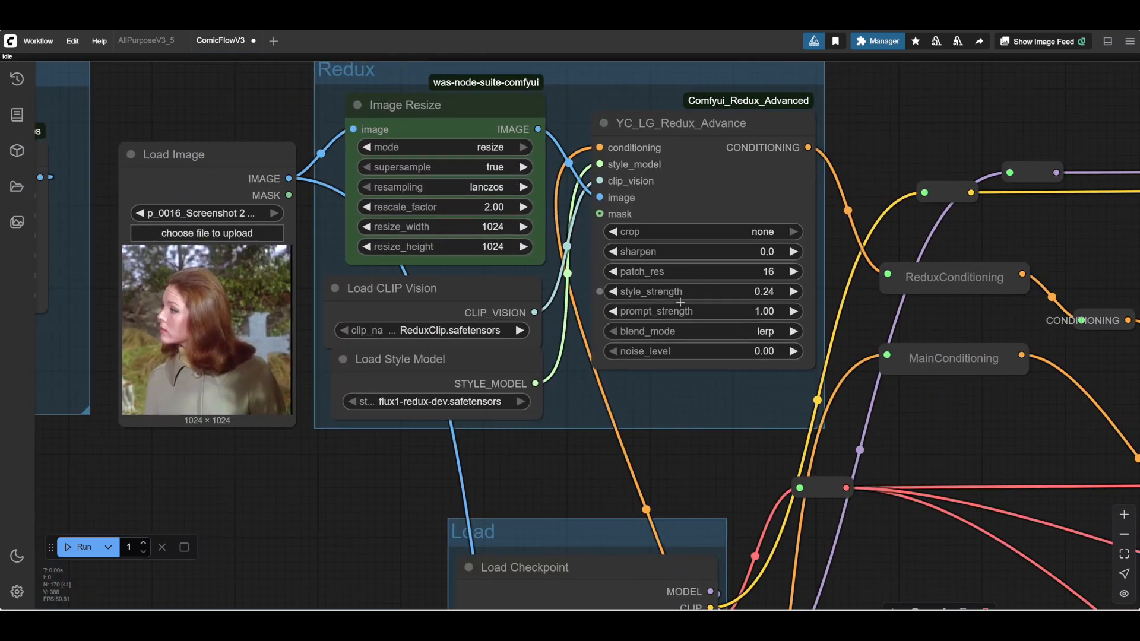
drag(691, 475, 477, 331)
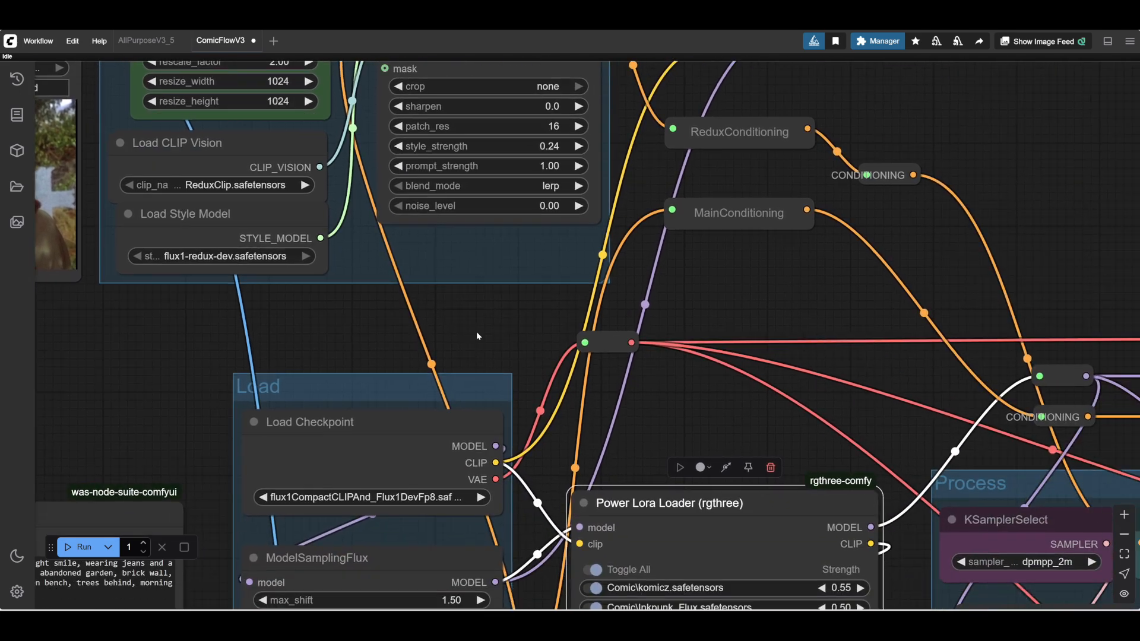
scroll(604, 391, down, 4)
drag(719, 402, 298, 153)
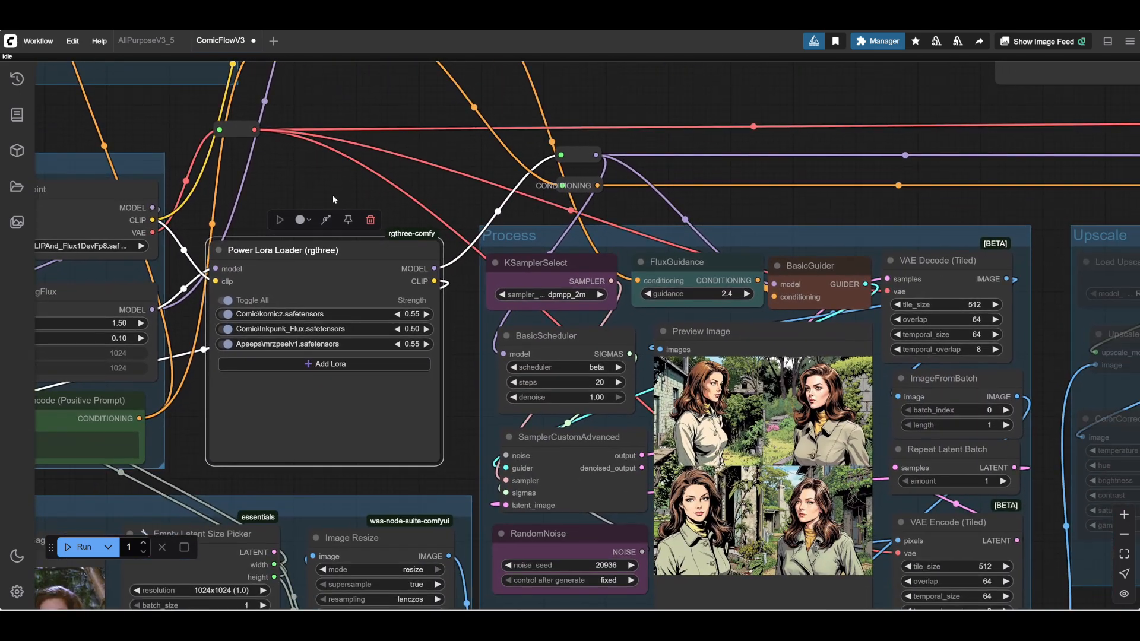
drag(464, 436, 459, 334)
scroll(601, 534, up, 2)
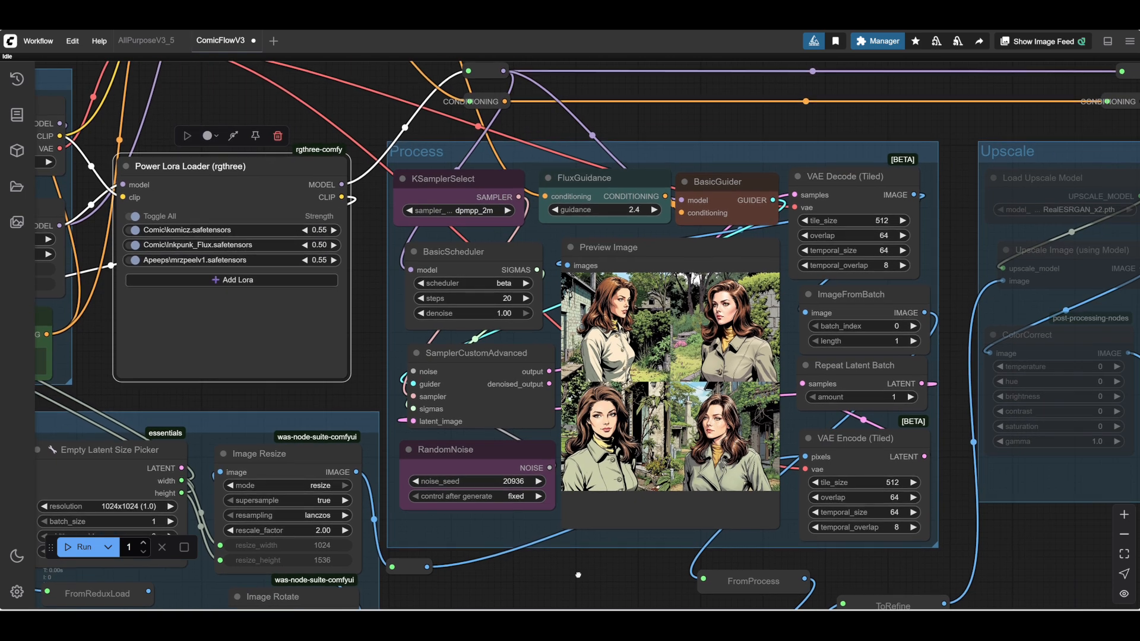
scroll(573, 575, up, 3)
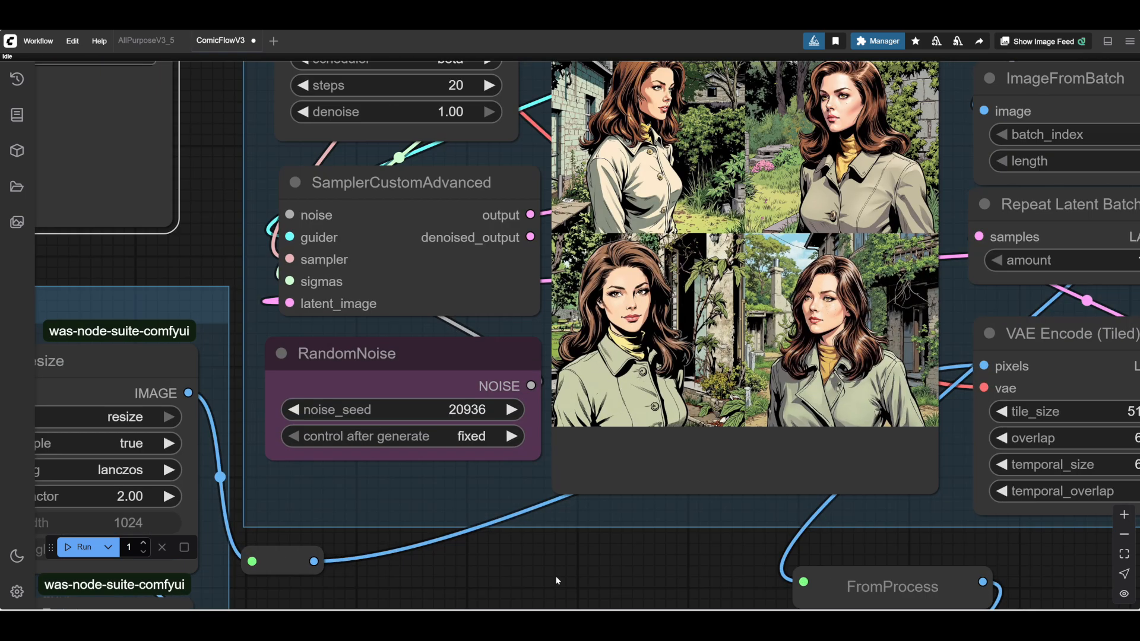
click(78, 547)
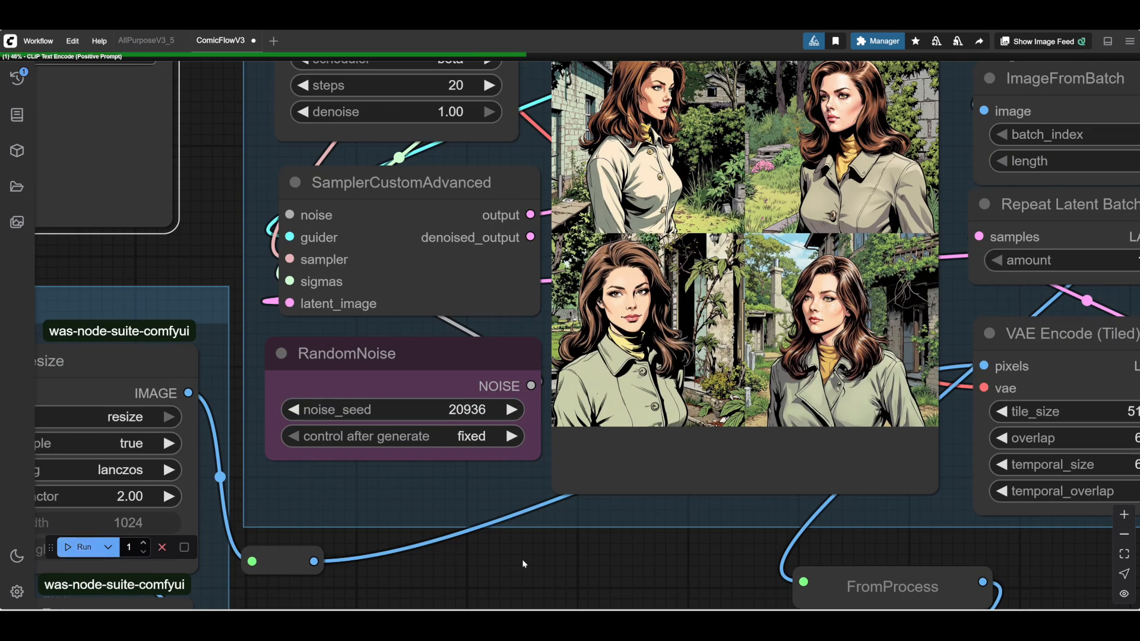
drag(618, 574, 559, 637)
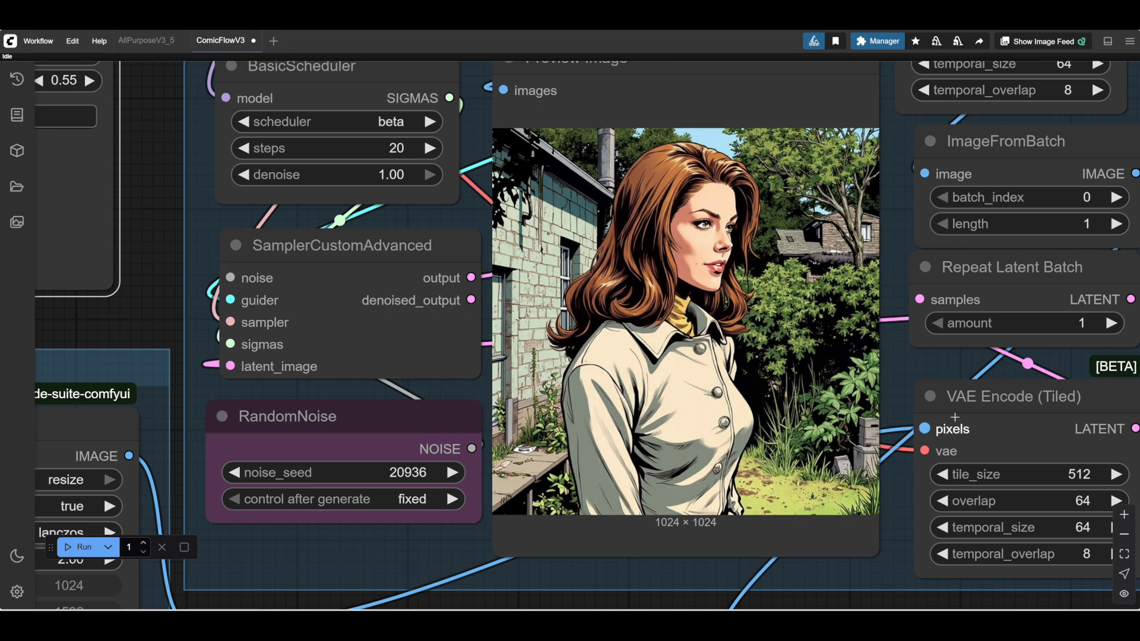
scroll(906, 372, up, 4)
scroll(898, 396, down, 8)
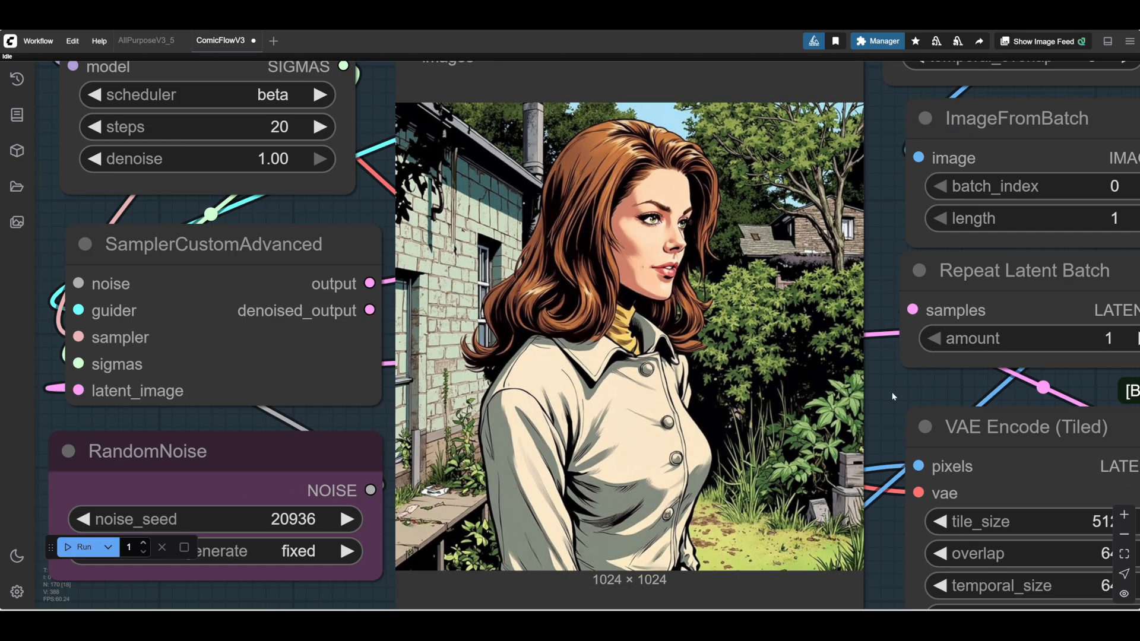
Add "brown" to the hair description in the comic strip prompt, making it "dark brown hair".
scroll(677, 324, left, 3)
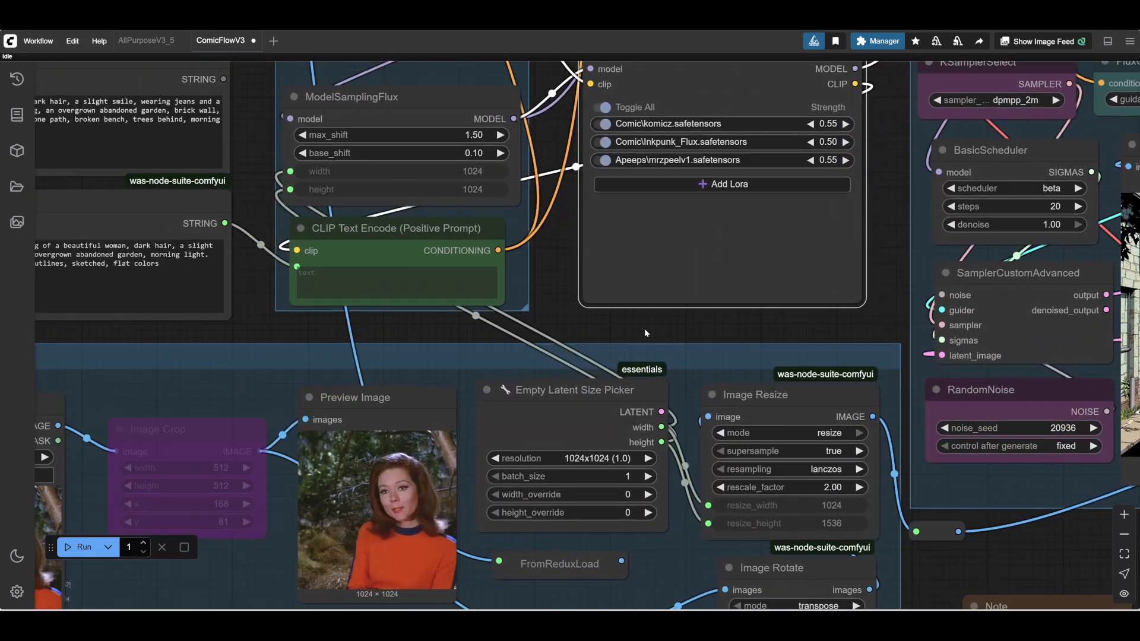
scroll(427, 335, left, 5)
scroll(457, 250, up, 3)
click(462, 224)
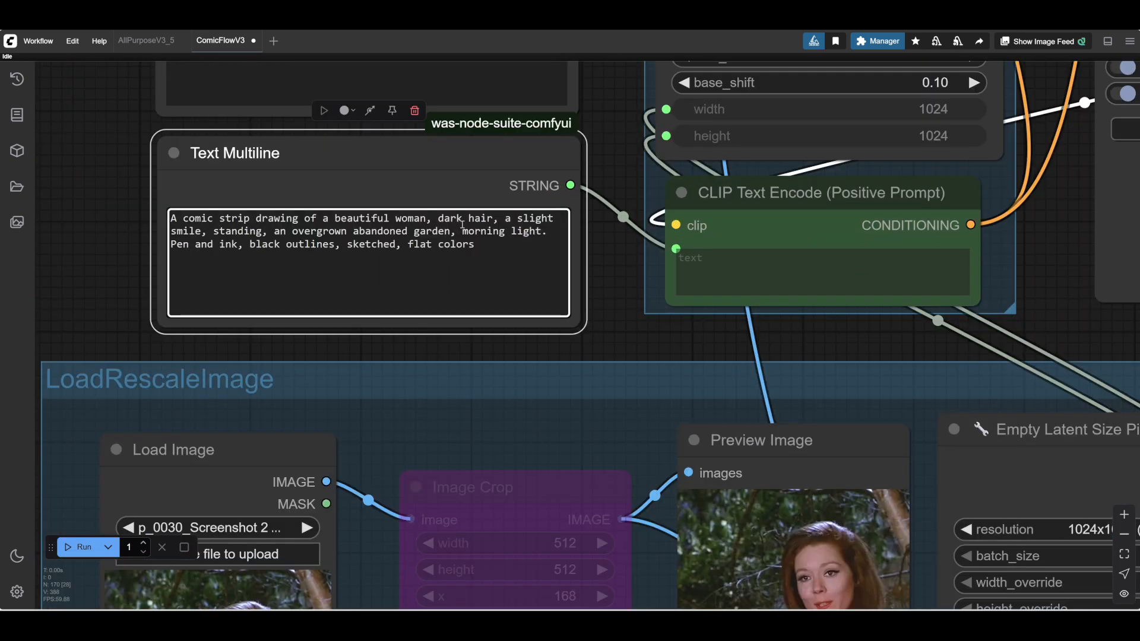
text(brown)
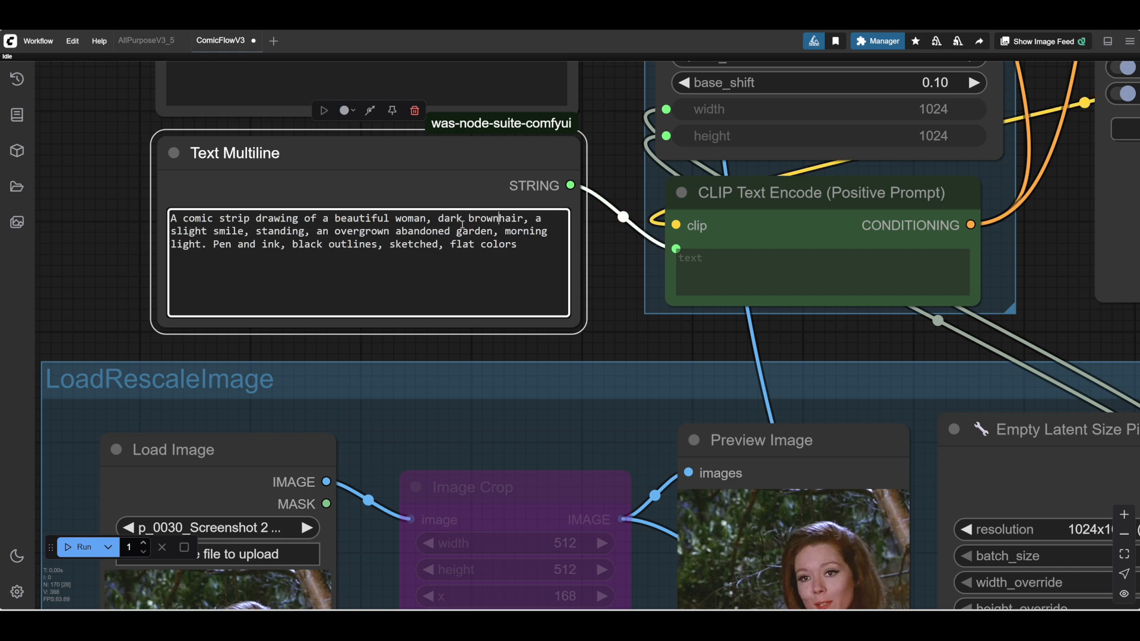
scroll(621, 322, down, 1)
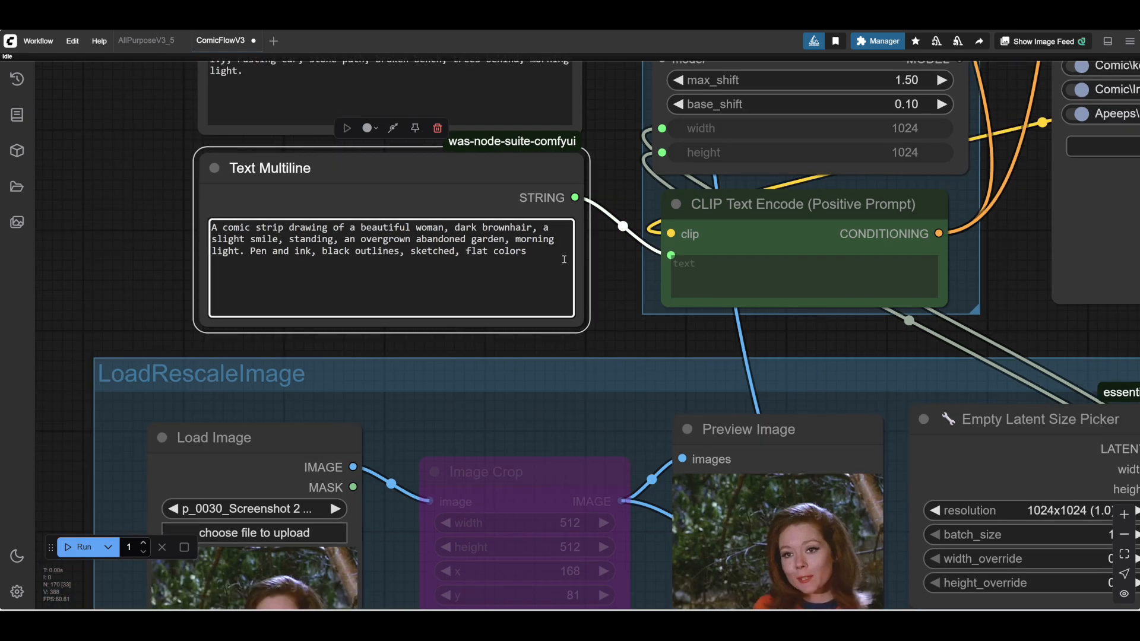
Run the workflow with the edited hair description and bring the sampler and image preview into view.
key(ctrl+Return)
click(601, 335)
scroll(601, 335, right, 2)
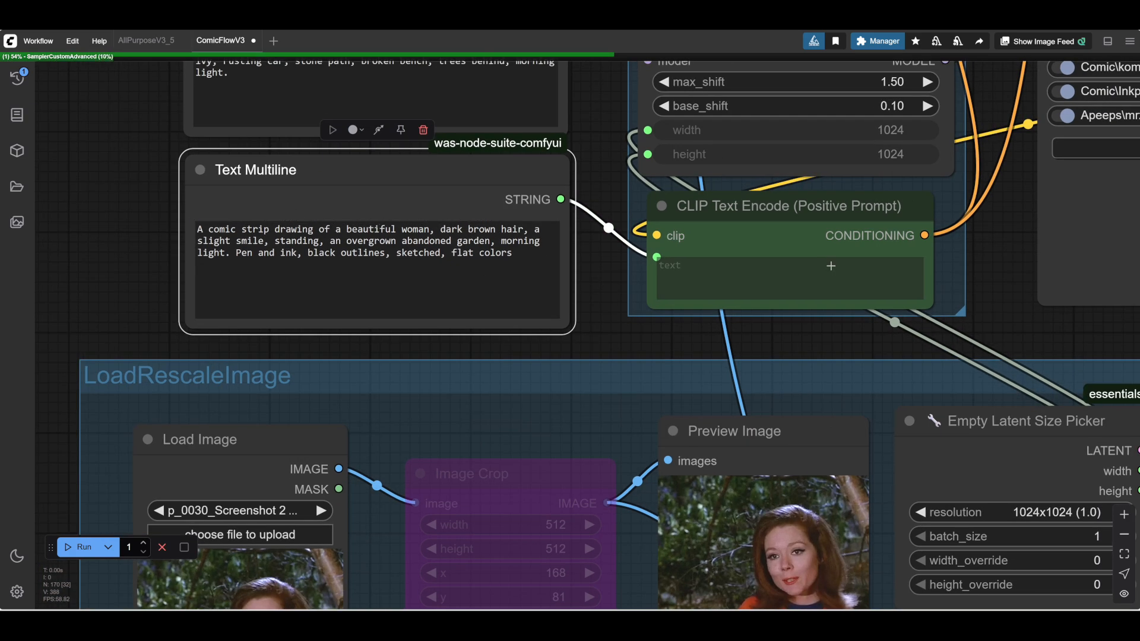
drag(1078, 336, 210, 301)
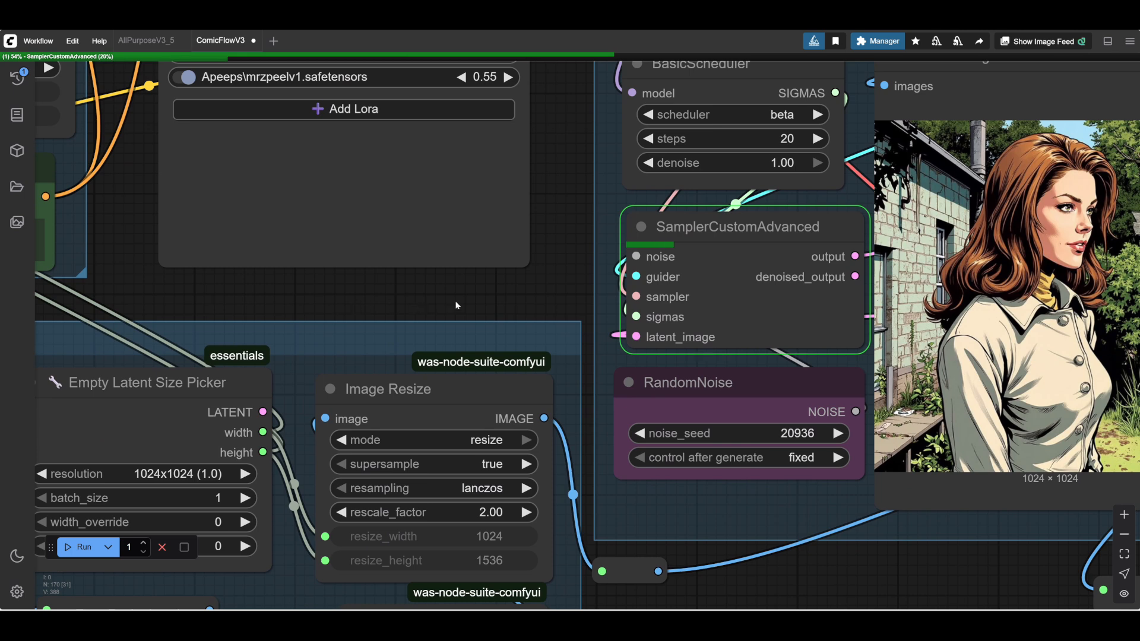
drag(455, 300, 77, 283)
scroll(119, 302, right, 3)
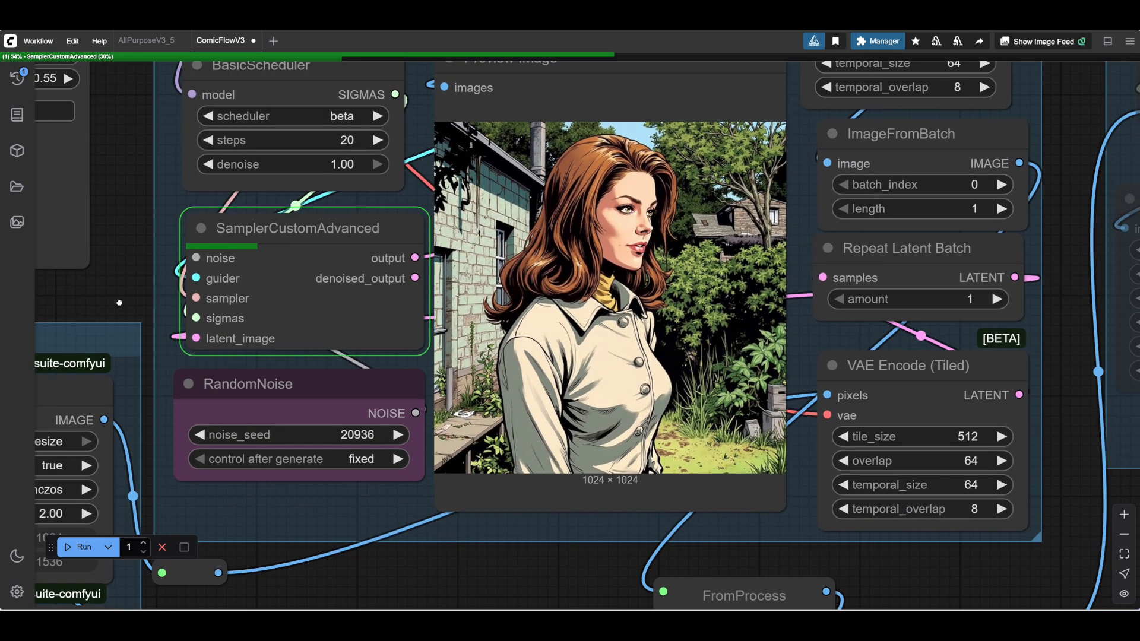
scroll(120, 303, up, 1)
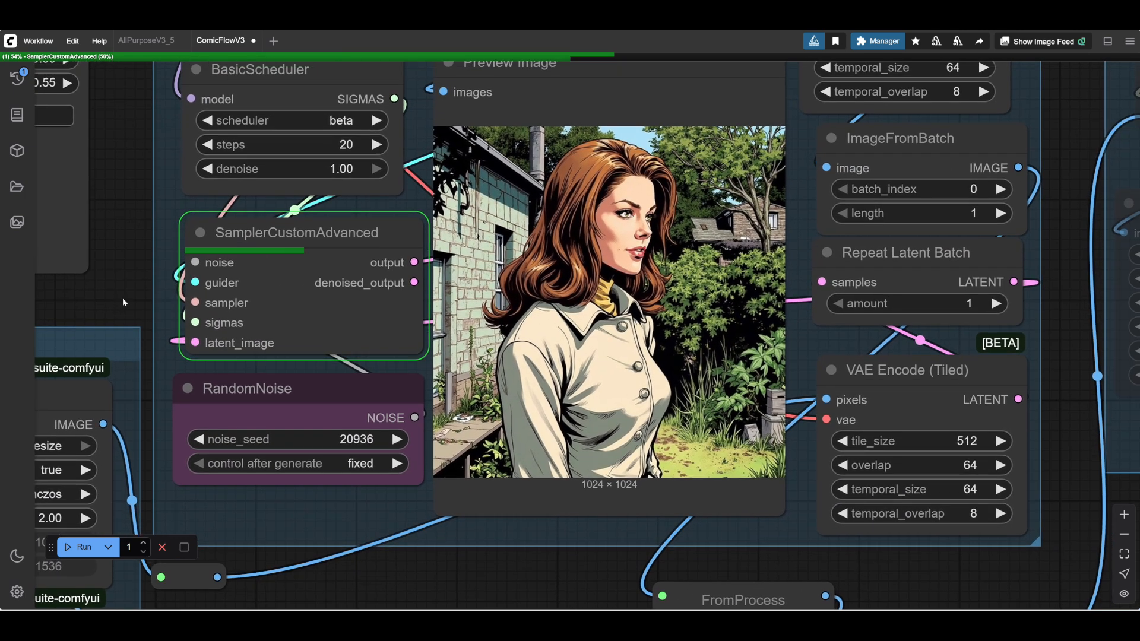
Examine the image generated from the edited prompt and review the three LoRA strengths and the model loading nodes.
scroll(122, 297, down, 2)
drag(120, 283, 297, 250)
scroll(269, 282, down, 1)
scroll(269, 283, down, 3)
scroll(592, 303, up, 2)
scroll(593, 303, down, 2)
scroll(254, 328, up, 3)
scroll(255, 328, up, 3)
drag(304, 204, 491, 212)
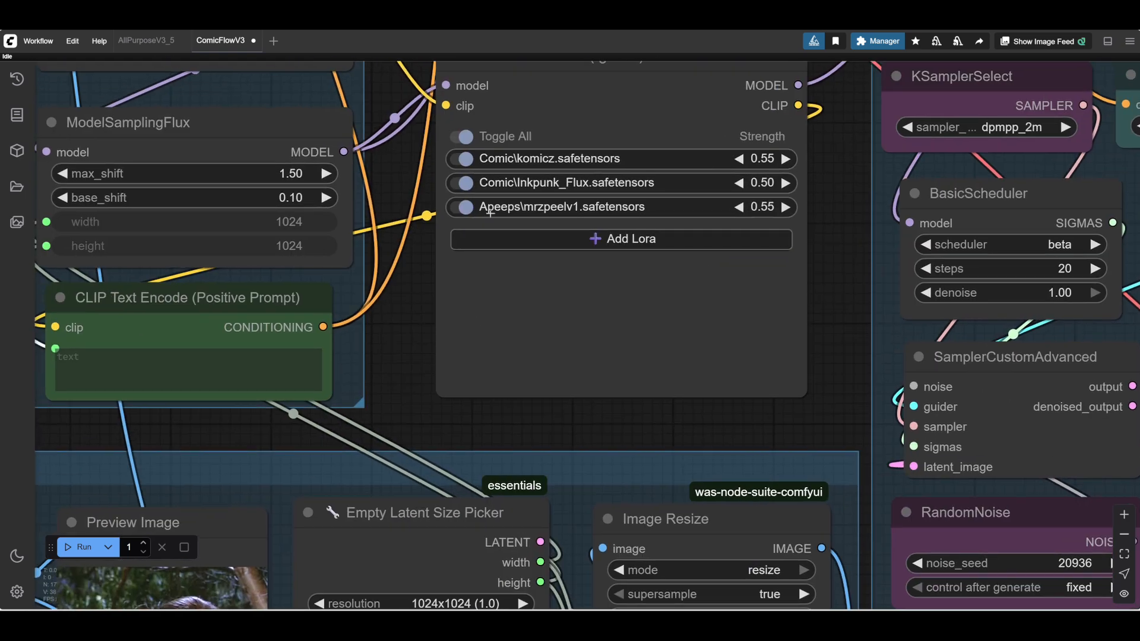
drag(386, 102, 421, 239)
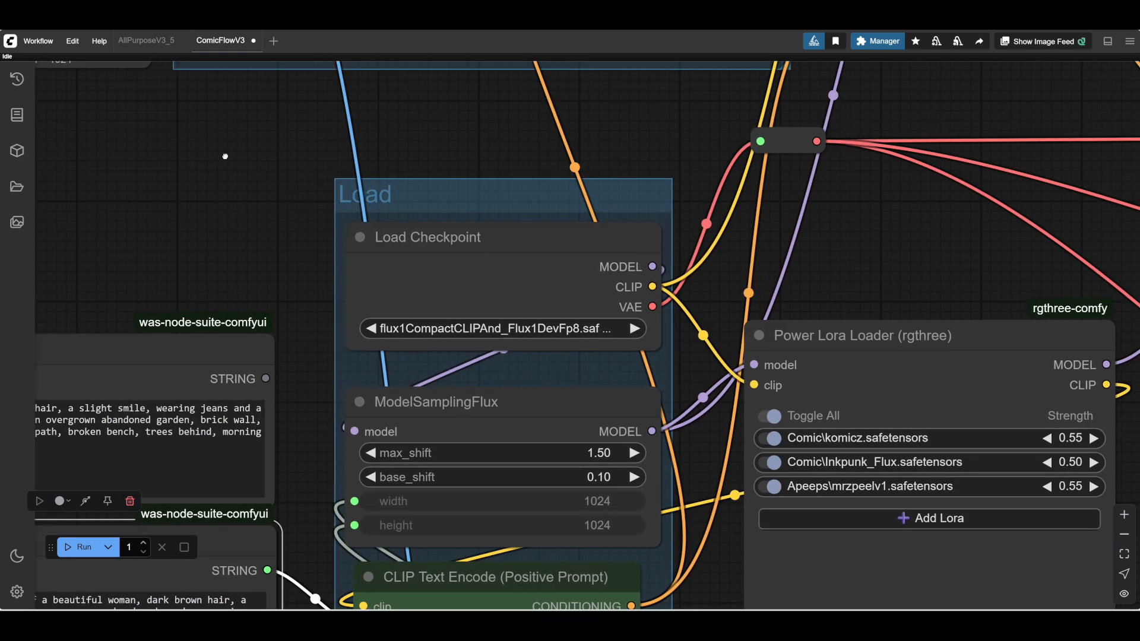
Load the p_0024 screenshot of the woman in a black turtleneck as the Redux reference image.
scroll(368, 376, down, 2)
scroll(433, 399, up, 2)
drag(425, 400, 426, 278)
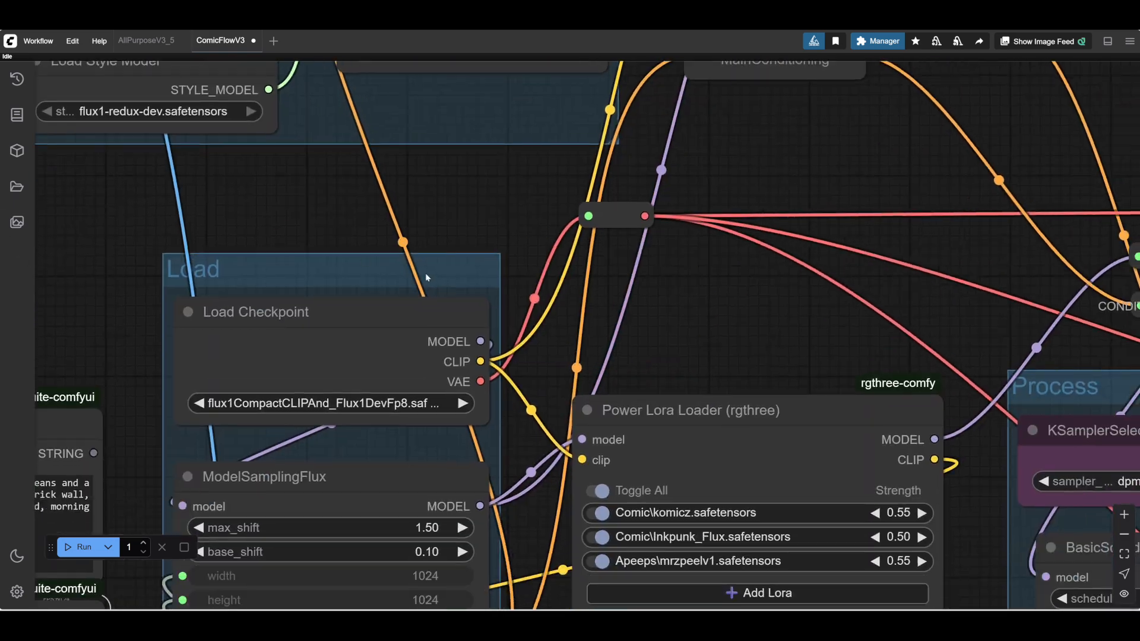
scroll(416, 267, down, 5)
scroll(938, 361, up, 6)
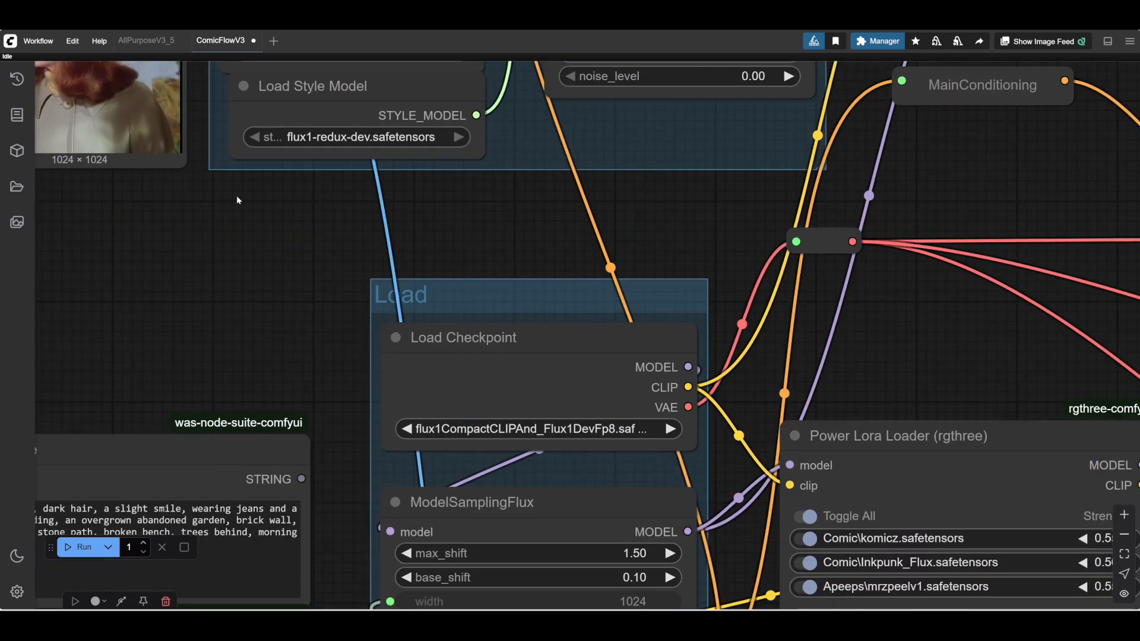
drag(236, 200, 494, 506)
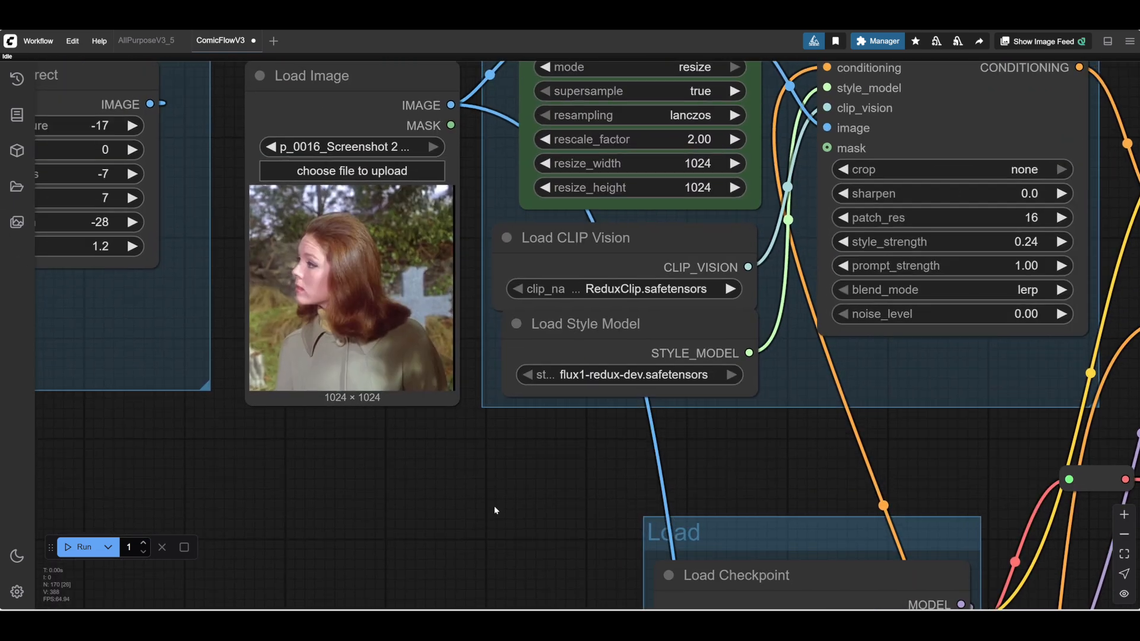
click(343, 171)
click(535, 145)
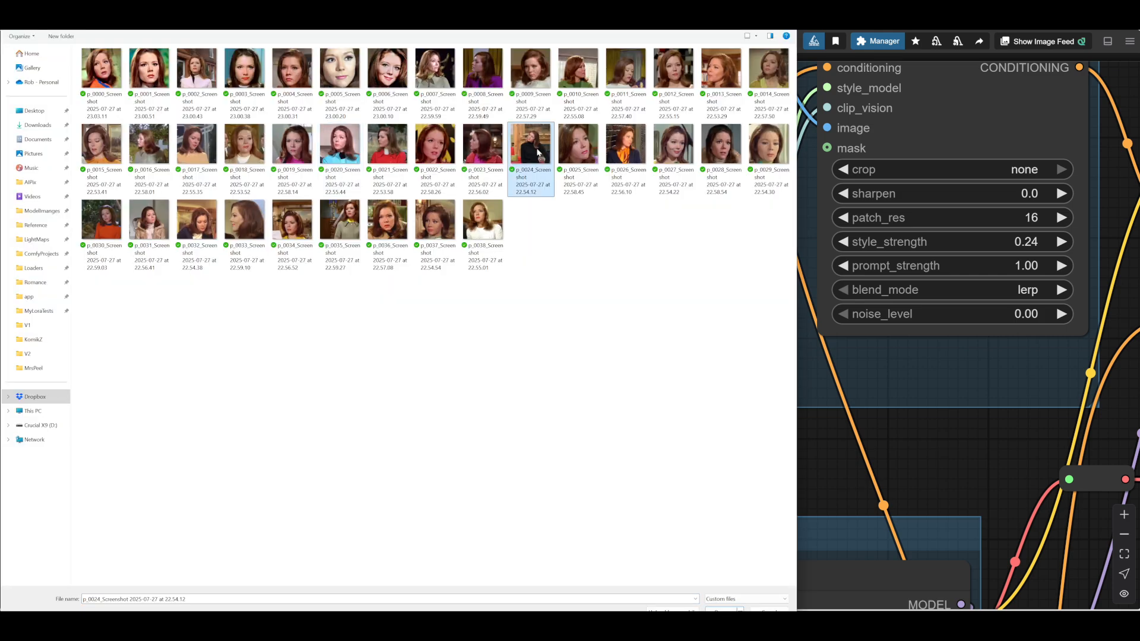
click(717, 610)
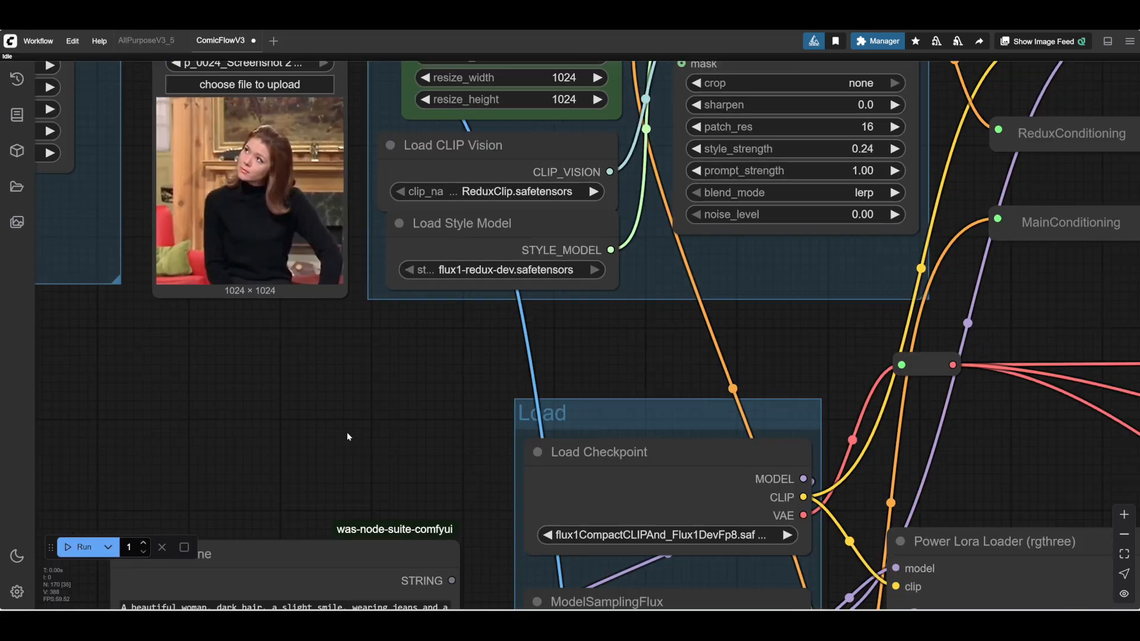
Replace the overgrown abandoned garden setting in the comic strip prompt with "a living room".
scroll(350, 434, down, 2)
drag(380, 434, 343, 176)
drag(416, 418, 483, 279)
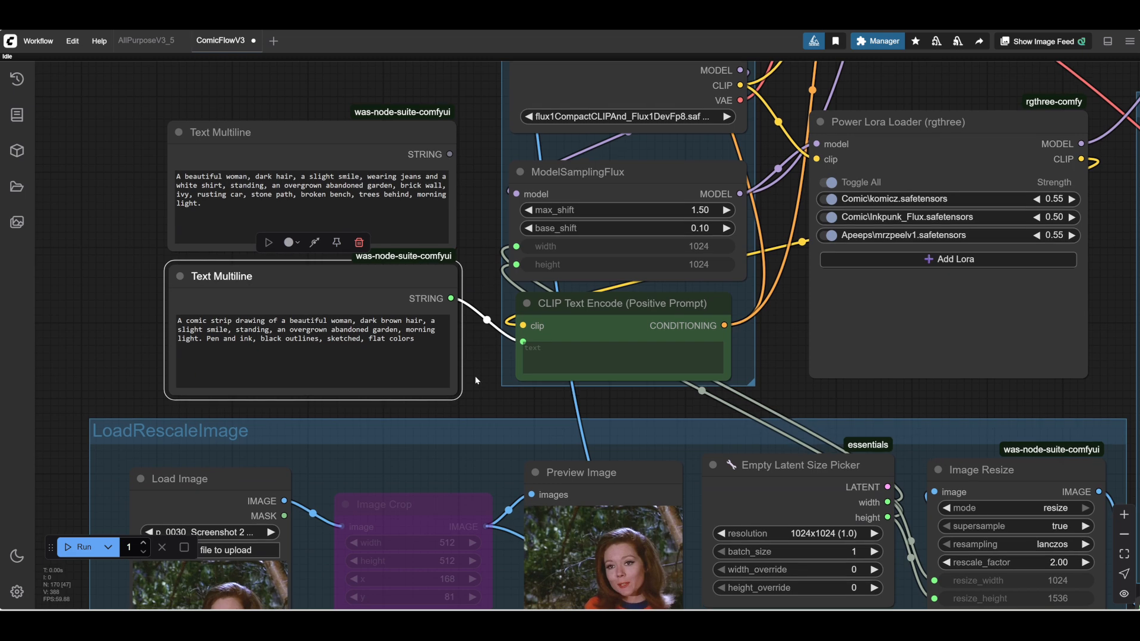
scroll(473, 373, up, 4)
drag(480, 406, 592, 424)
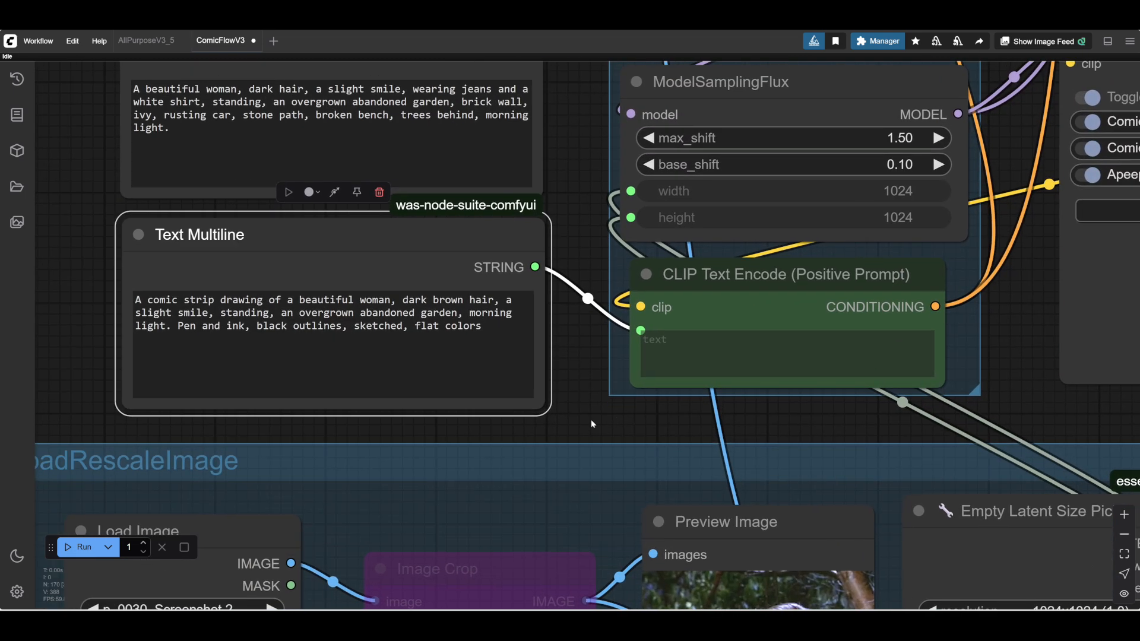
click(461, 316)
drag(461, 316, 287, 316)
text(a li)
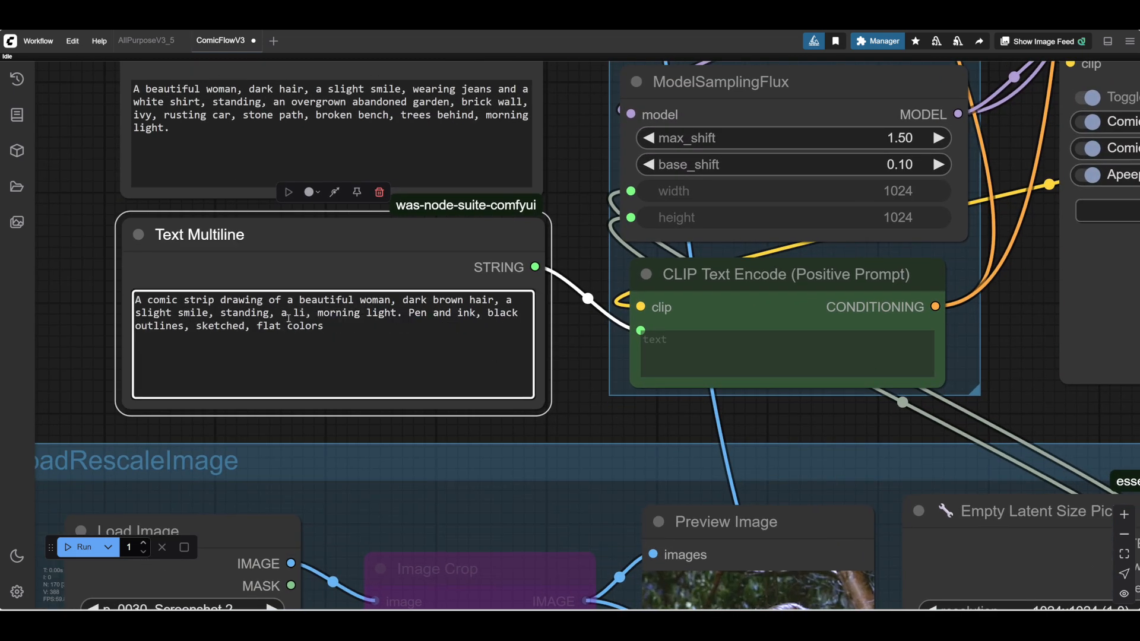
text(ving room)
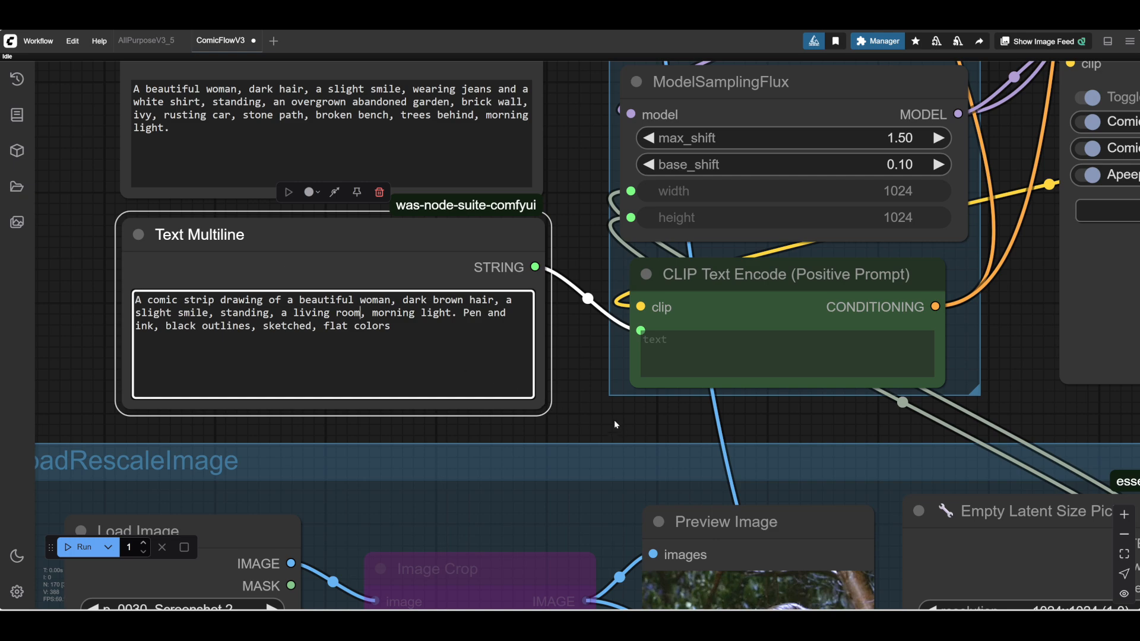
Run the workflow with the living room prompt and new reference, and inspect the generated image.
drag(614, 419, 172, 357)
drag(554, 386, 440, 351)
drag(250, 374, 206, 369)
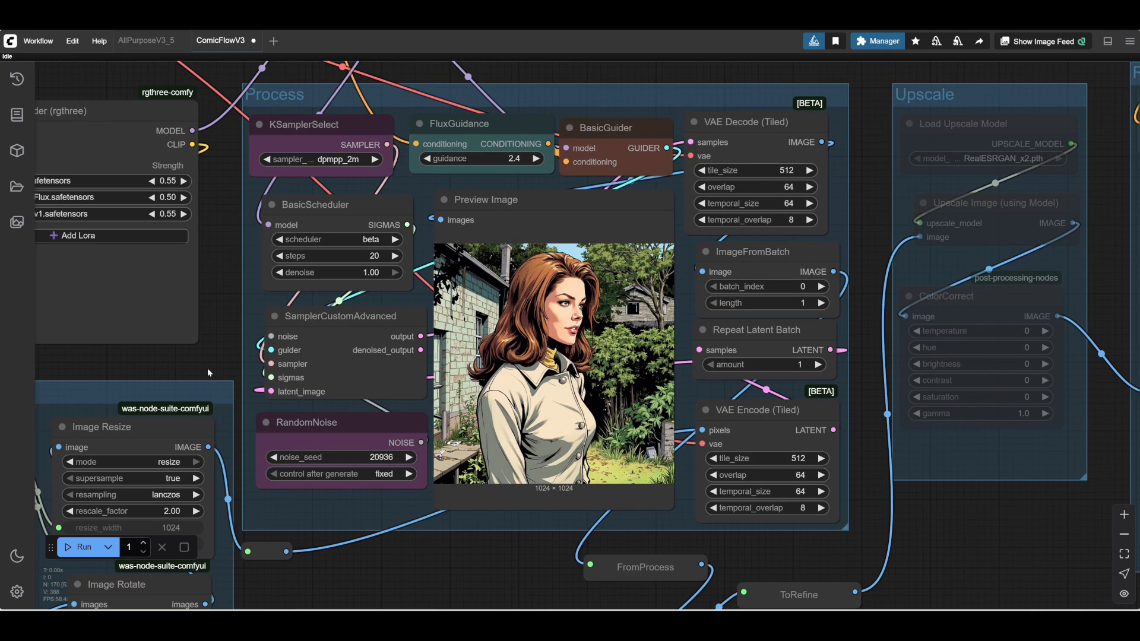
click(83, 547)
scroll(568, 297, up, 5)
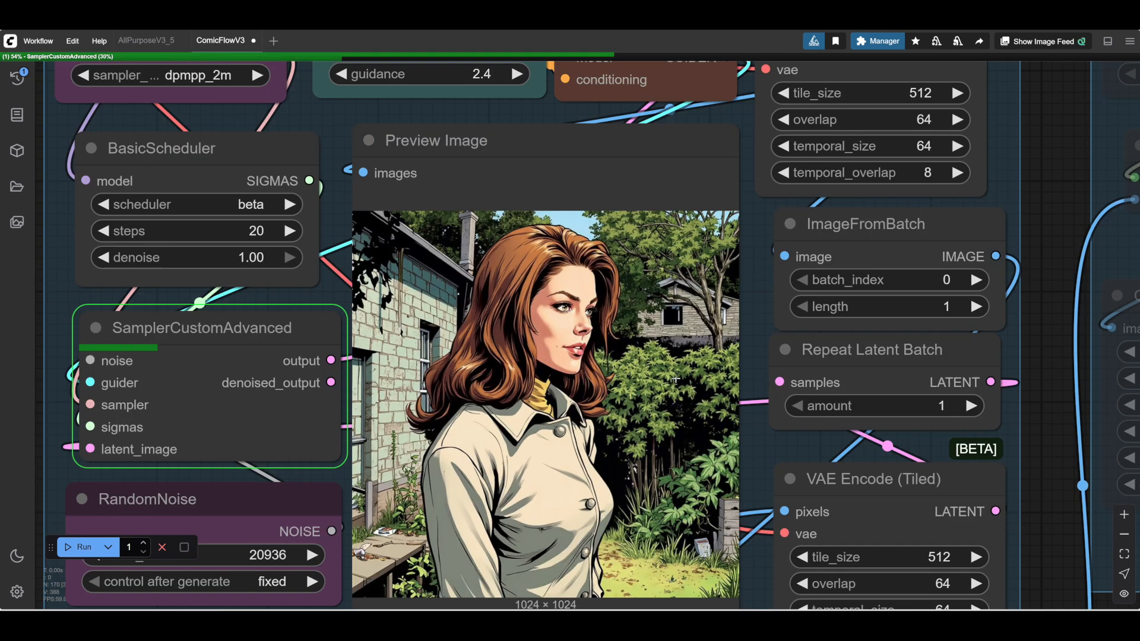
drag(758, 309, 760, 302)
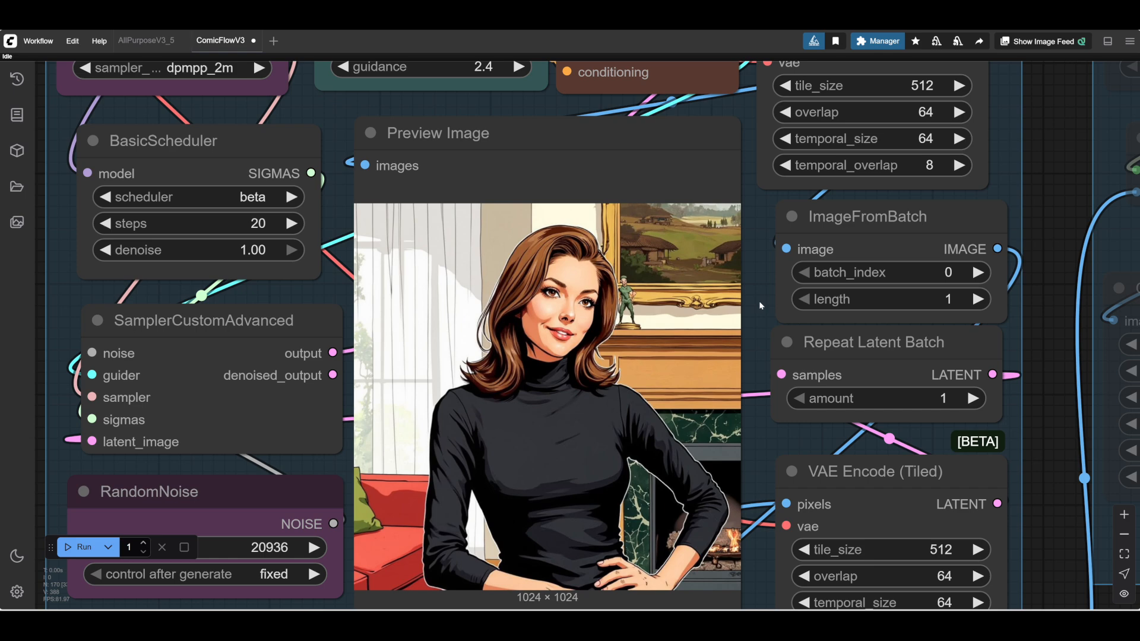
scroll(761, 283, up, 2)
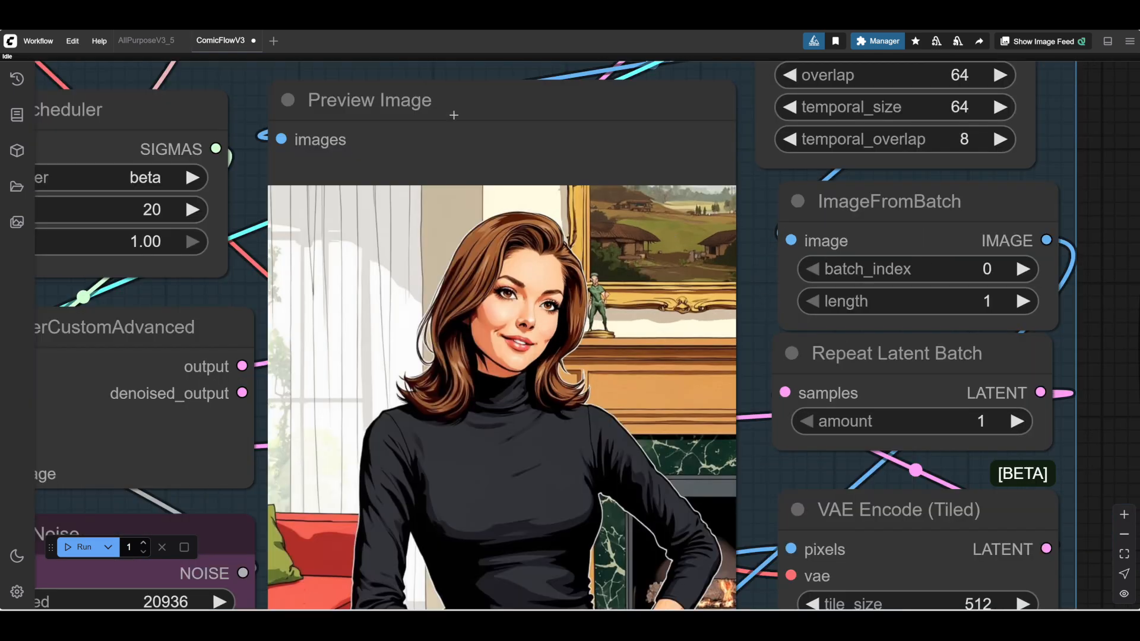
Compare the Redux reference image and its style strength with the generated living room image, examining the face and clothing closely.
scroll(454, 114, down, 6)
drag(131, 200, 530, 511)
drag(374, 296, 696, 451)
drag(467, 318, 677, 411)
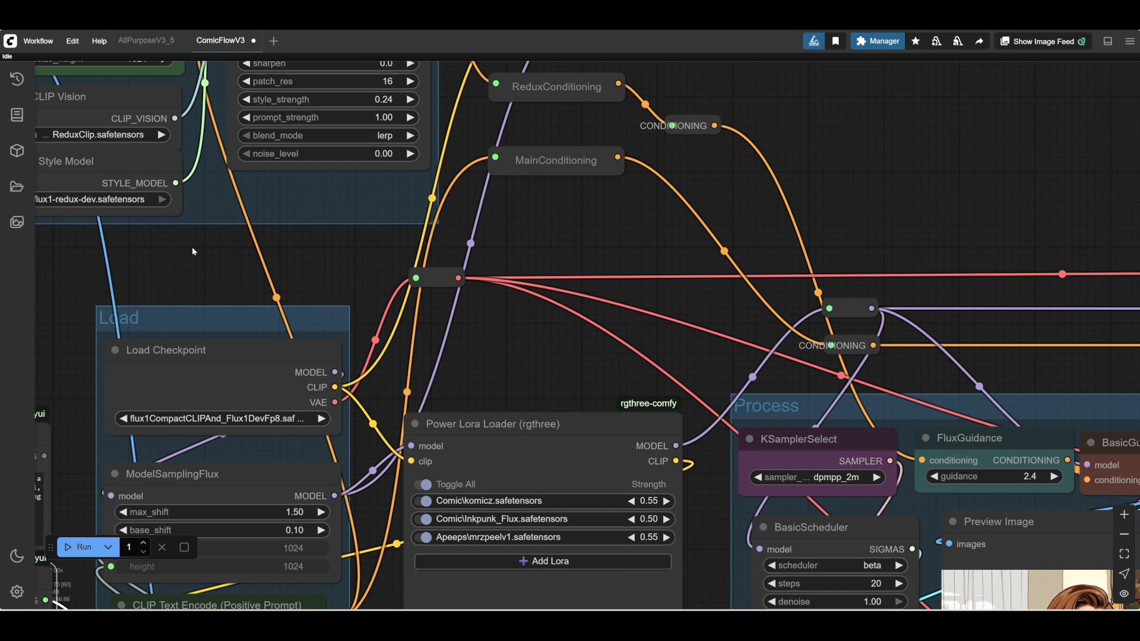
drag(191, 248, 343, 336)
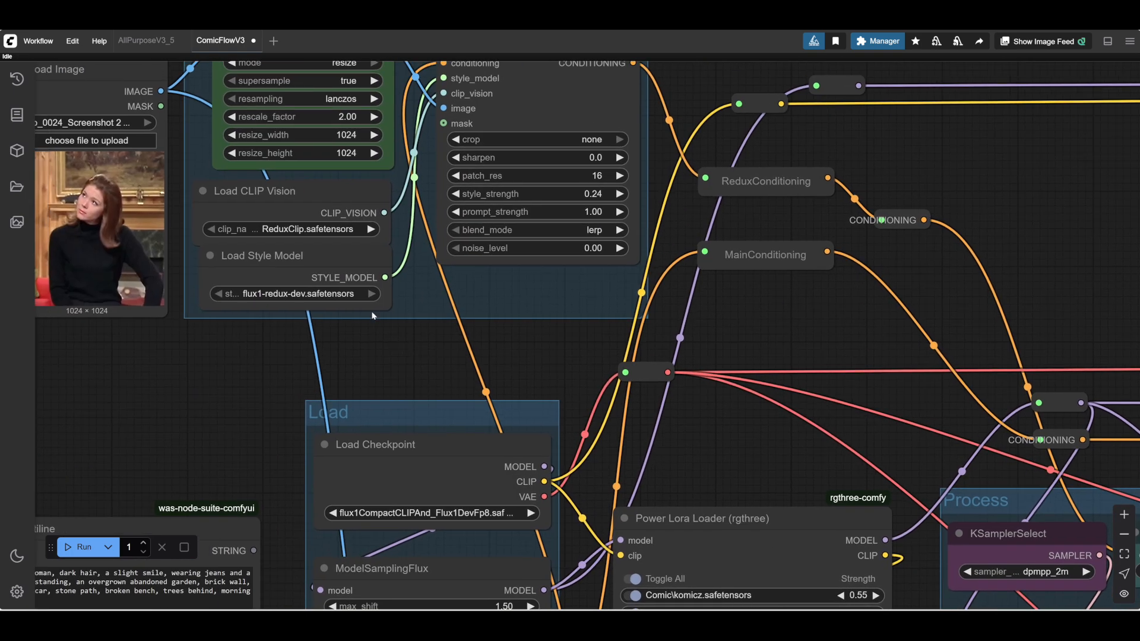
drag(412, 351, 467, 346)
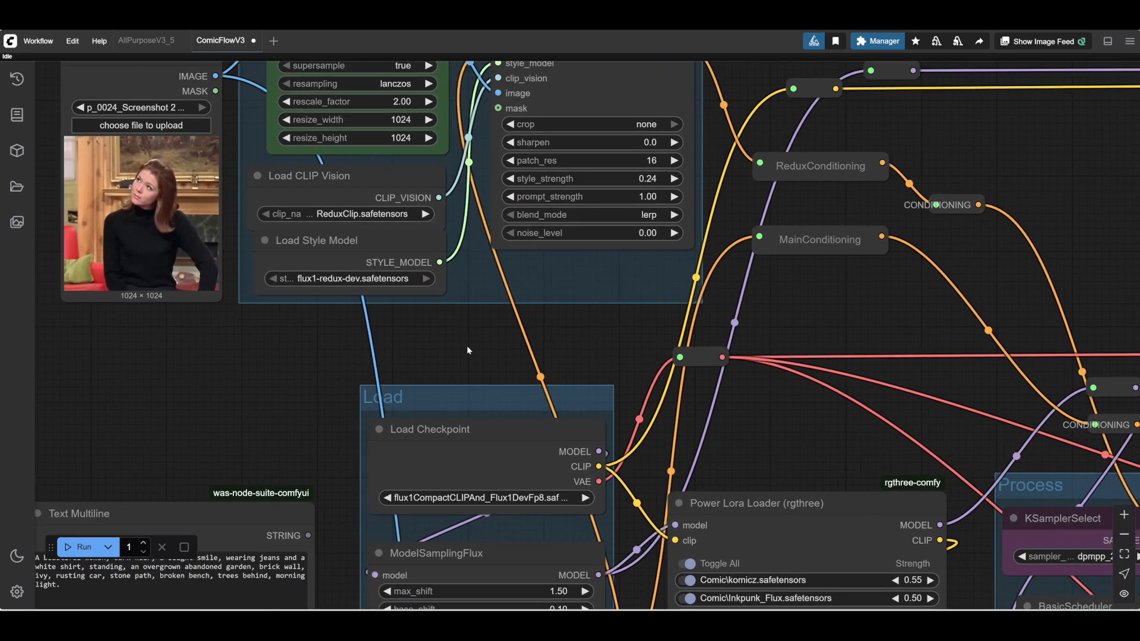
drag(208, 342, 12, 212)
drag(544, 368, 82, 108)
drag(278, 375, 98, 305)
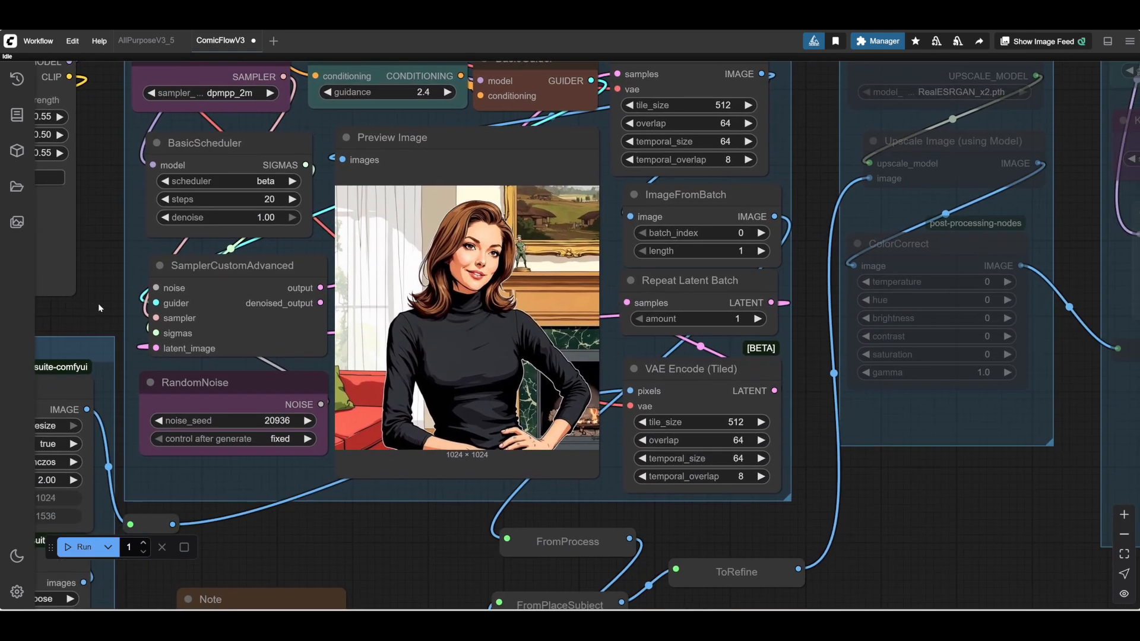
drag(403, 565, 335, 592)
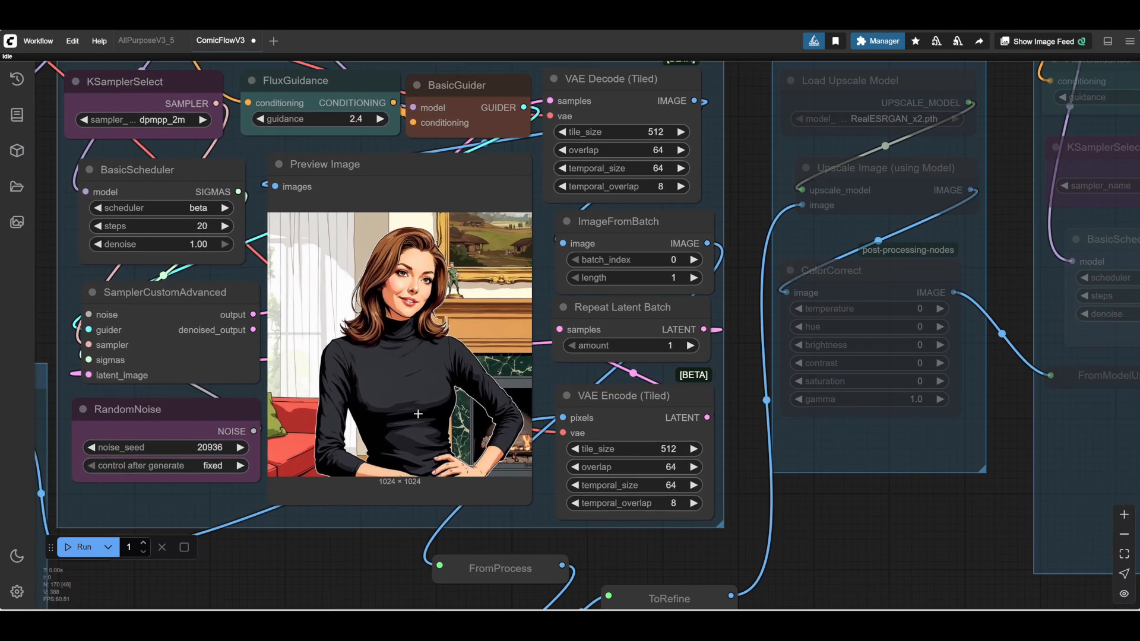
scroll(428, 397, up, 5)
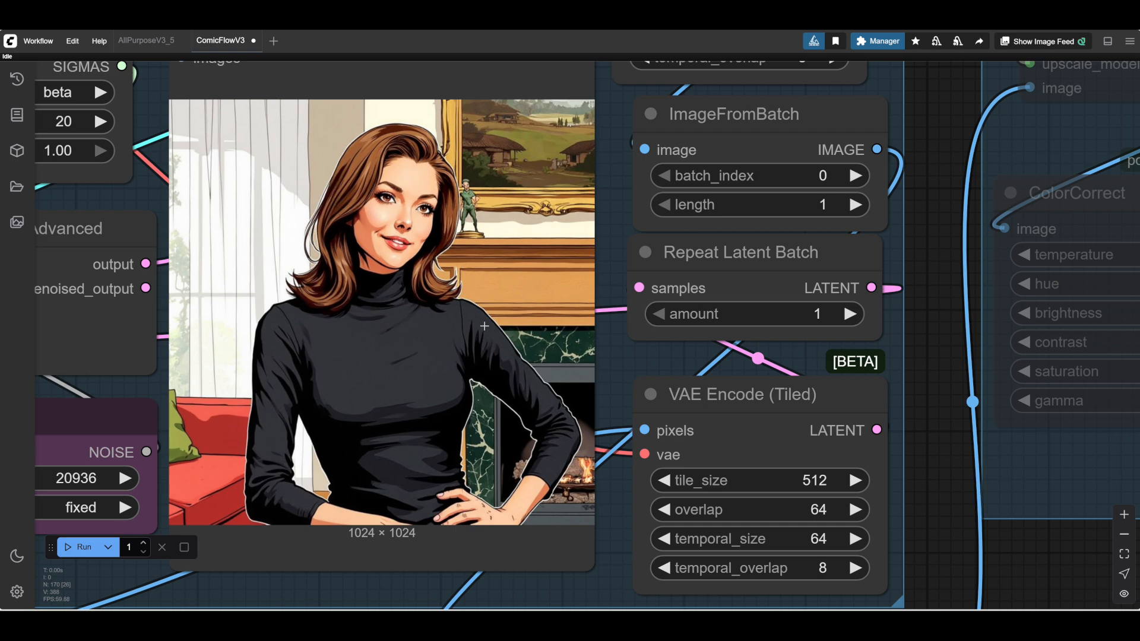
scroll(413, 200, up, 5)
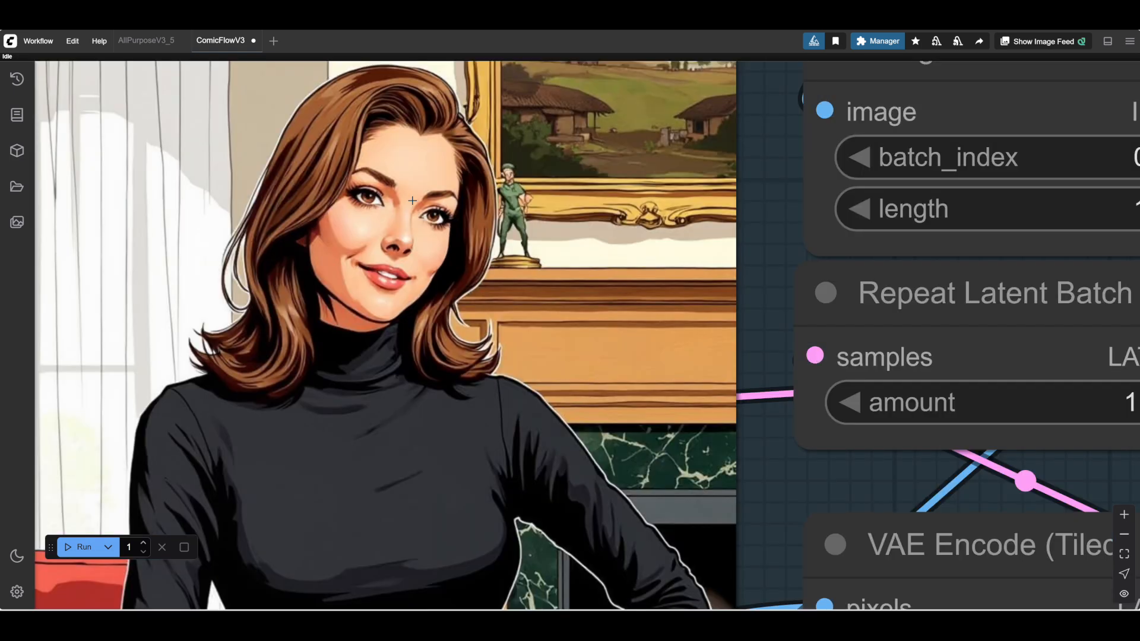
scroll(412, 200, down, 5)
scroll(380, 405, down, 3)
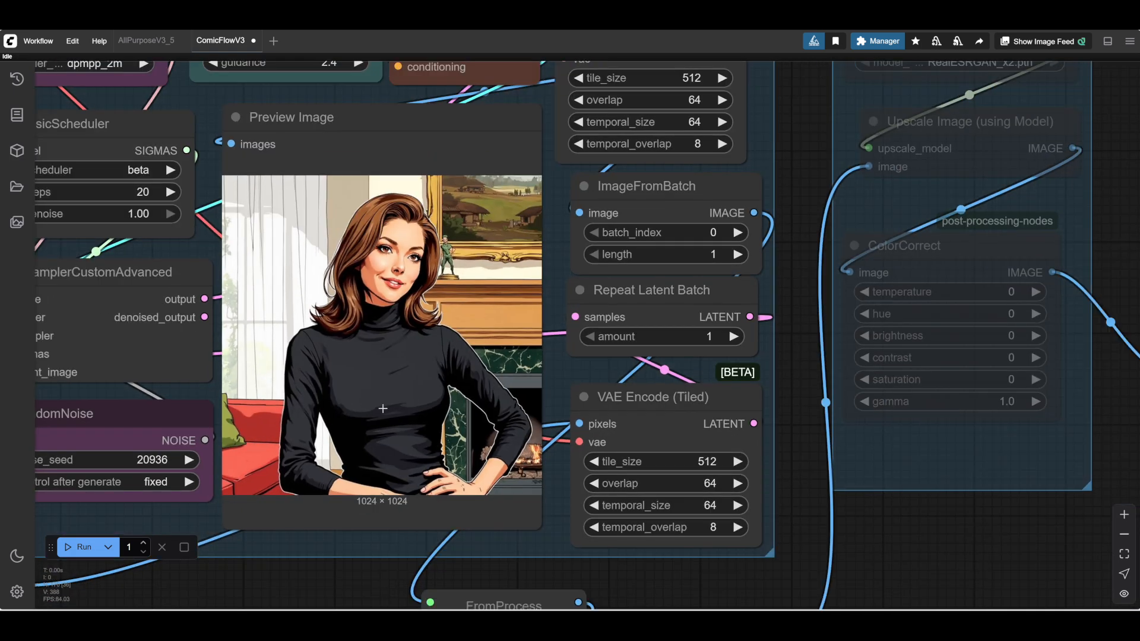
Set the noise seed to 20937 and generate another living room image.
drag(373, 589, 423, 586)
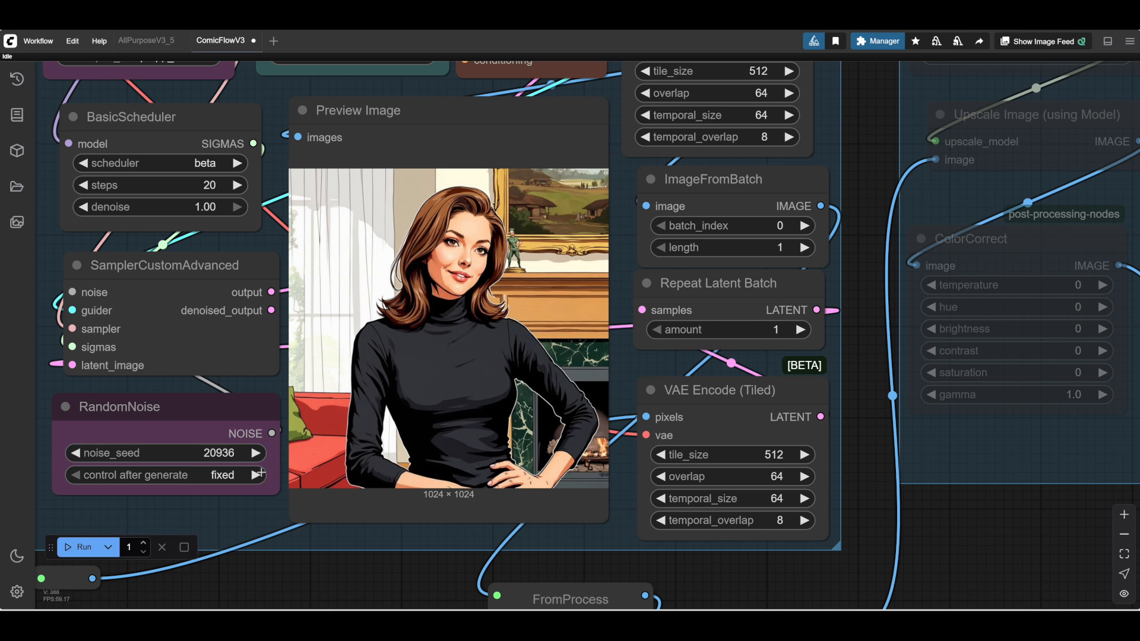
click(256, 452)
click(85, 547)
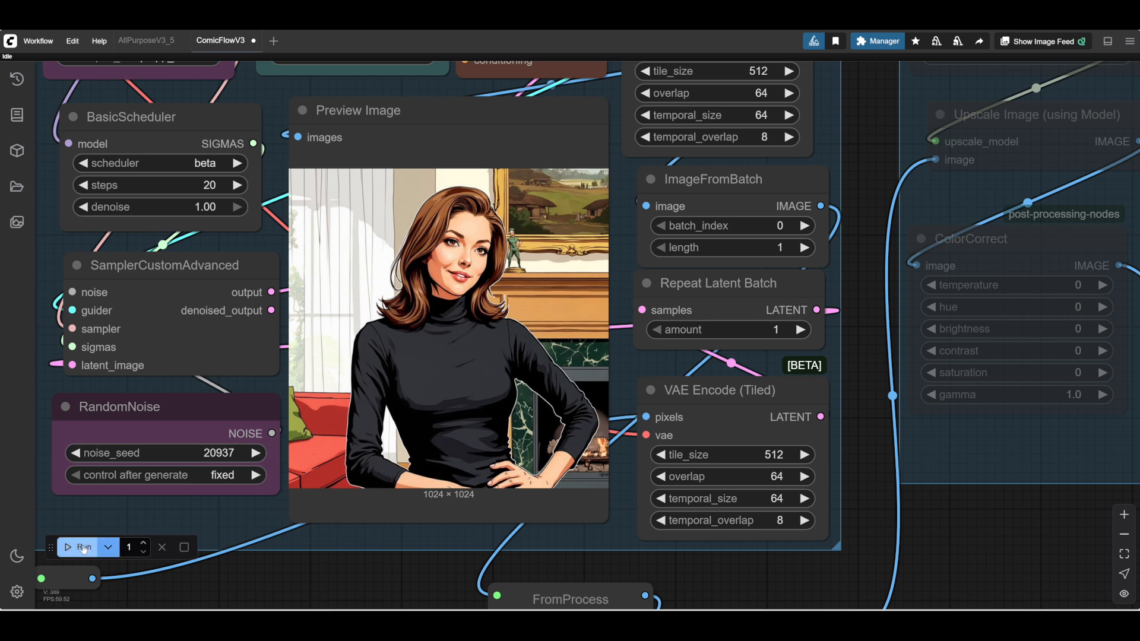
drag(377, 588, 306, 562)
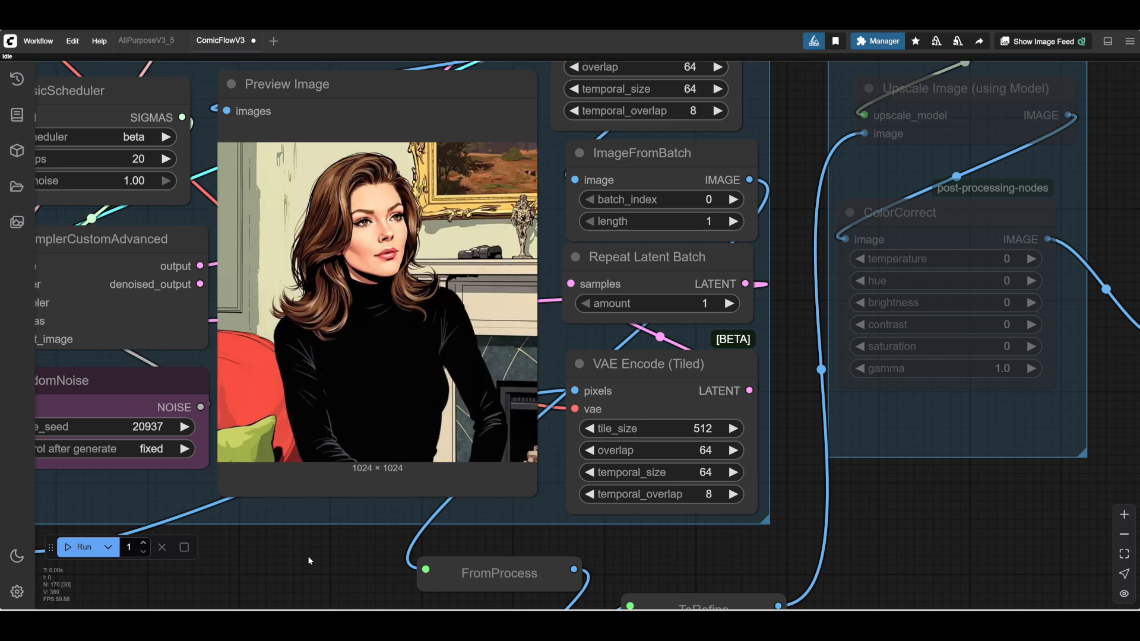
Examine the new living room image, checking the face, hair, clothing and background details up close.
scroll(428, 197, up, 5)
scroll(428, 196, down, 2)
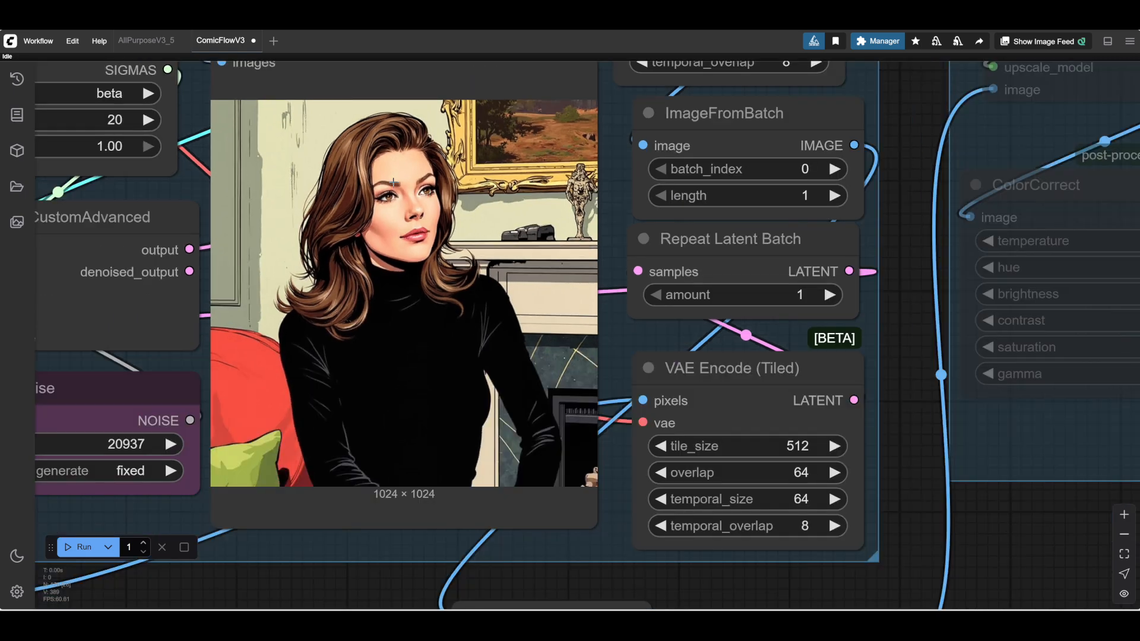
scroll(374, 204, up, 6)
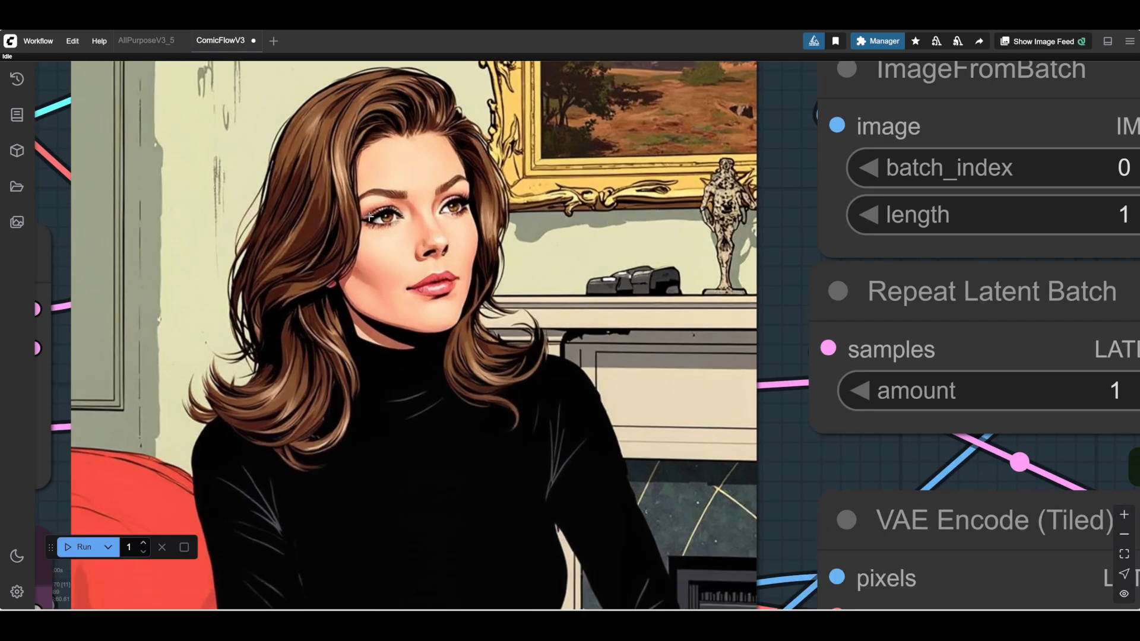
scroll(387, 206, down, 2)
scroll(388, 206, down, 2)
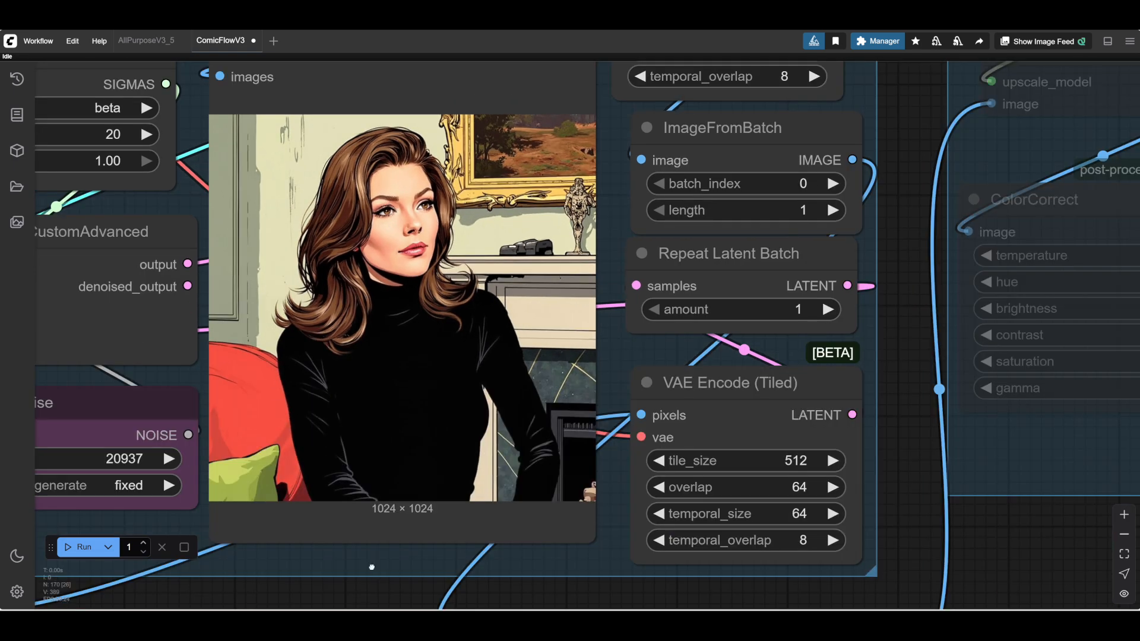
scroll(358, 574, down, 1)
scroll(360, 575, up, 4)
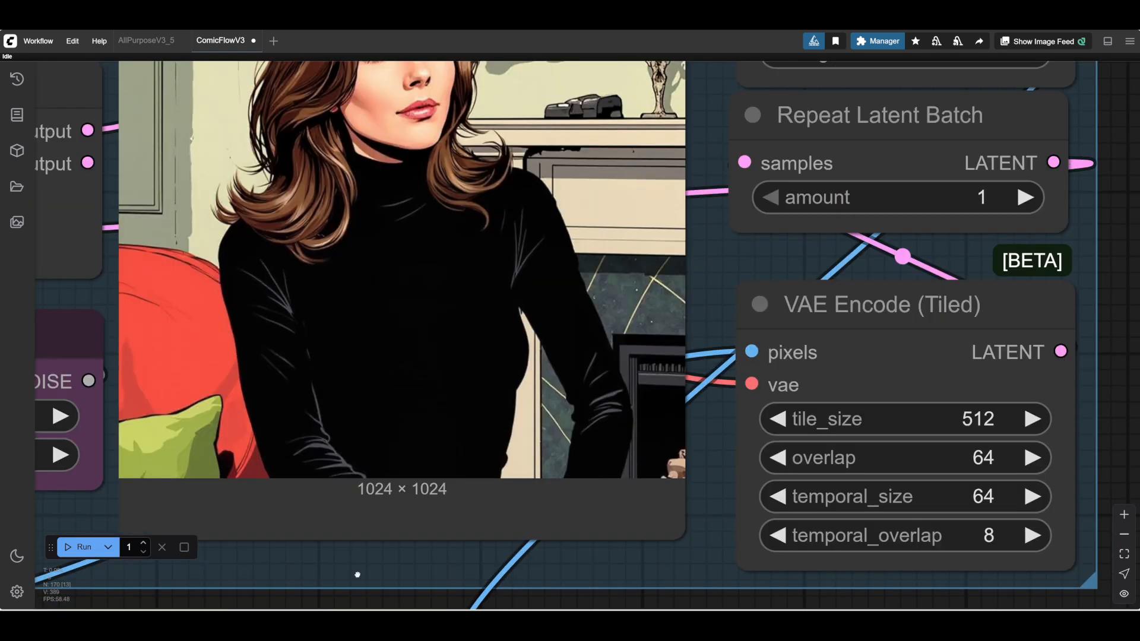
scroll(409, 603, down, 2)
scroll(408, 603, down, 1)
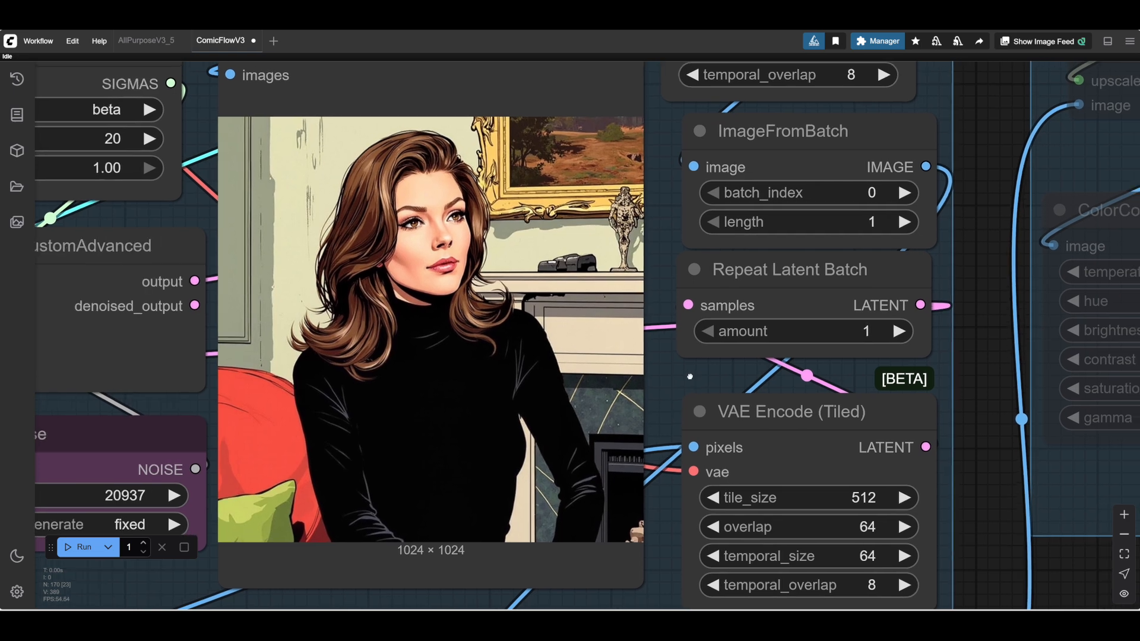
scroll(689, 376, down, 2)
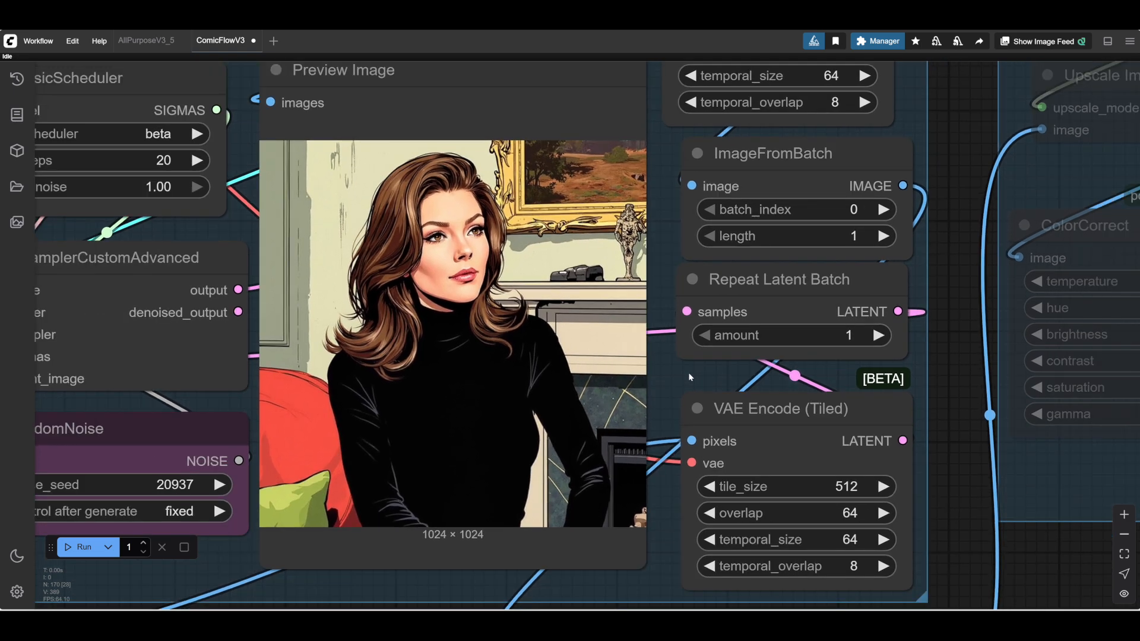
scroll(689, 372, down, 1)
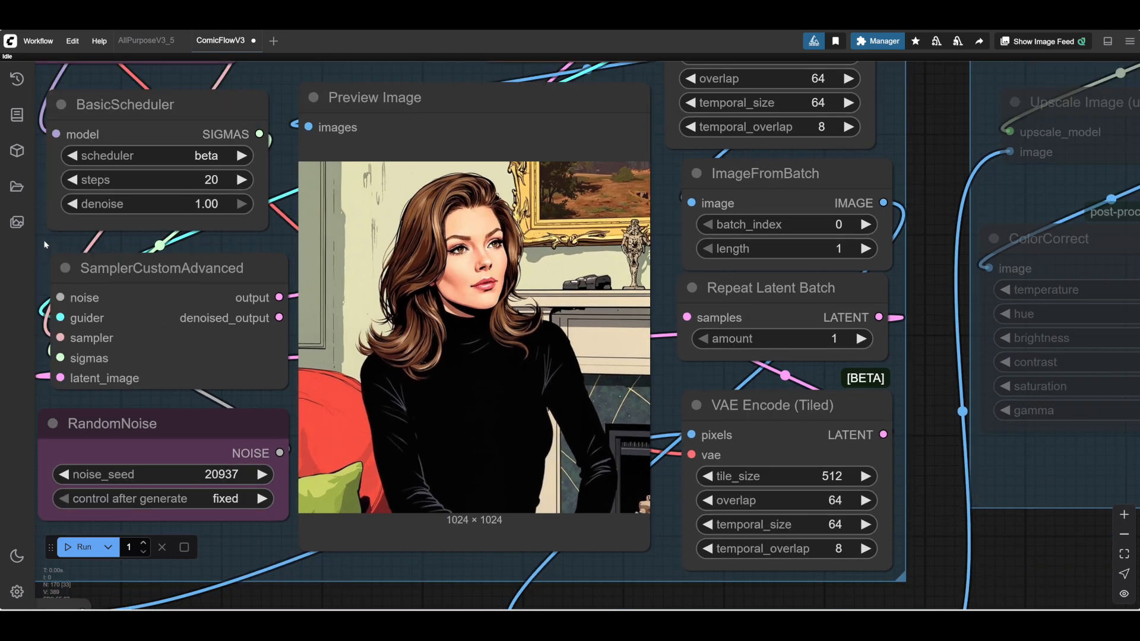
Replace the Redux reference image with the p_0035 screenshot.
drag(48, 246, 460, 321)
drag(104, 322, 252, 360)
drag(118, 331, 569, 456)
drag(143, 171, 577, 453)
drag(374, 314, 466, 484)
drag(499, 412, 408, 438)
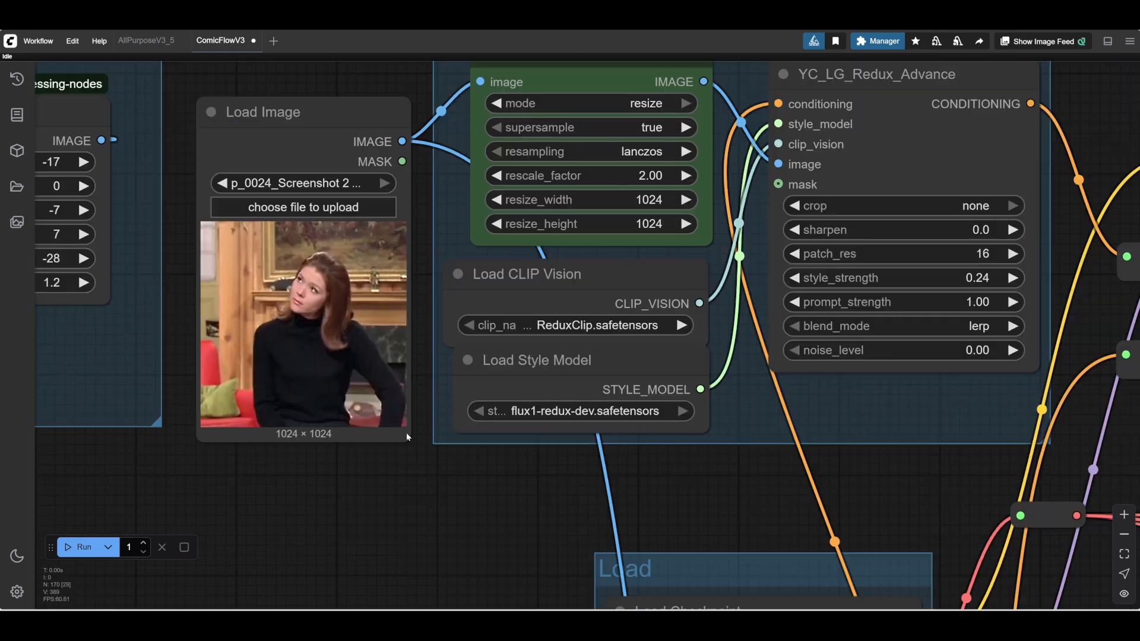
click(308, 207)
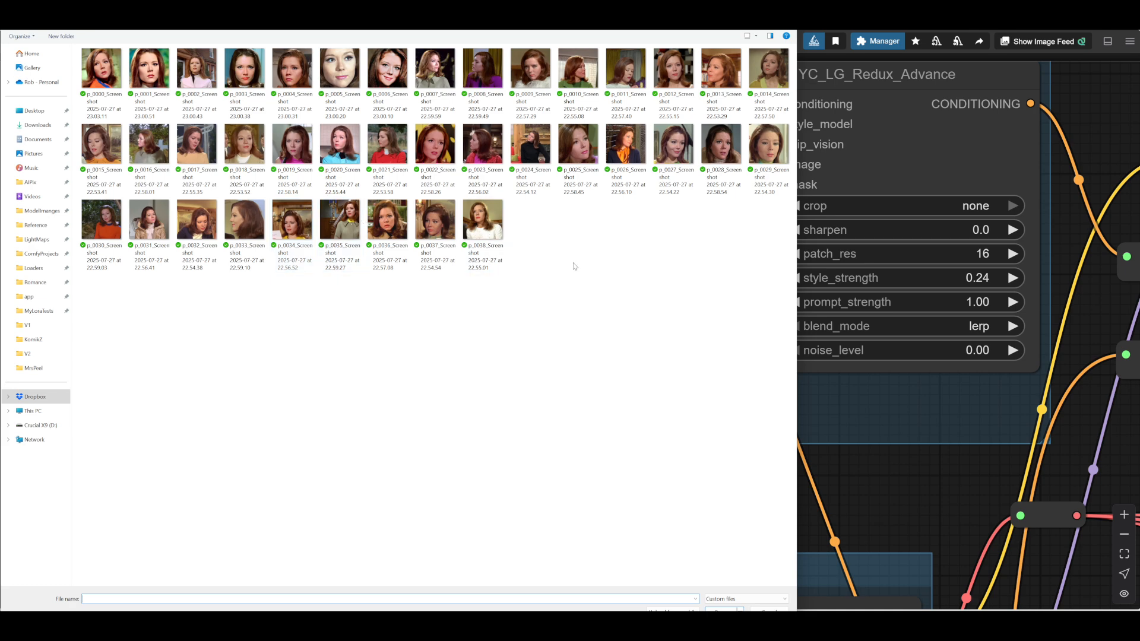
click(340, 223)
double_click(342, 224)
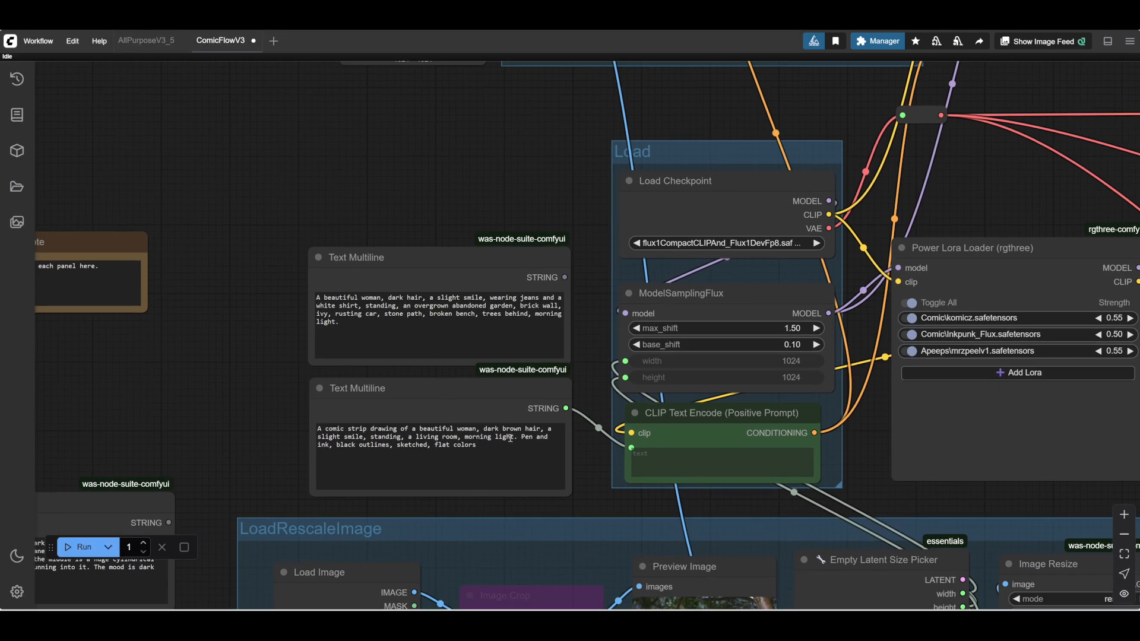
Replace "a slight smile" with "sad" in the comic strip living room prompt.
scroll(527, 441, up, 5)
scroll(624, 475, up, 4)
drag(626, 476, 782, 465)
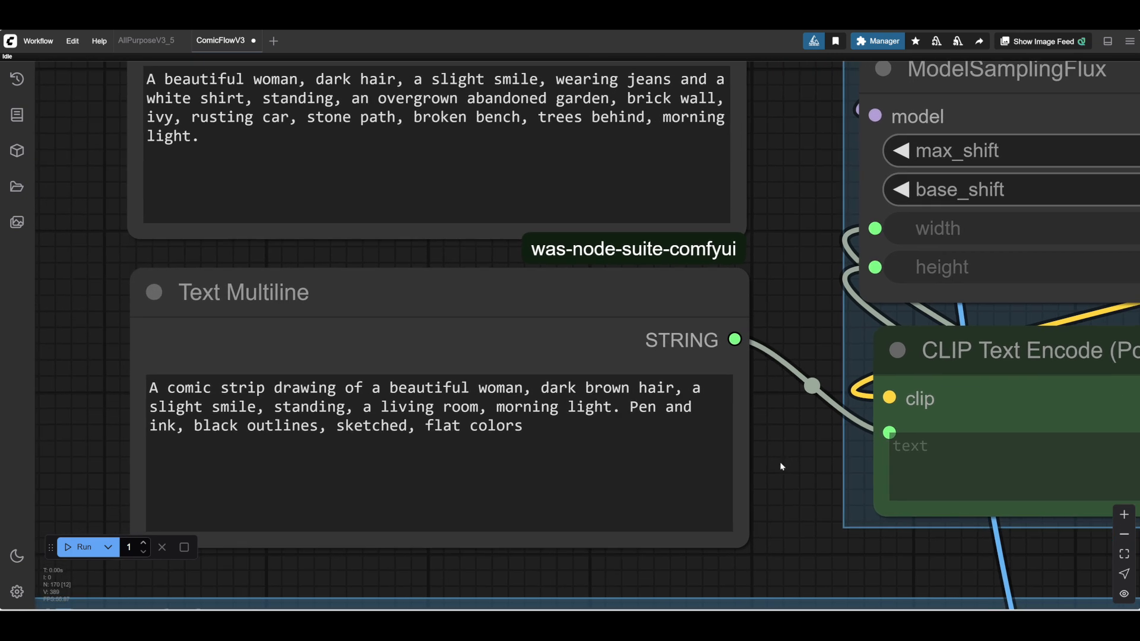
drag(256, 410, 692, 388)
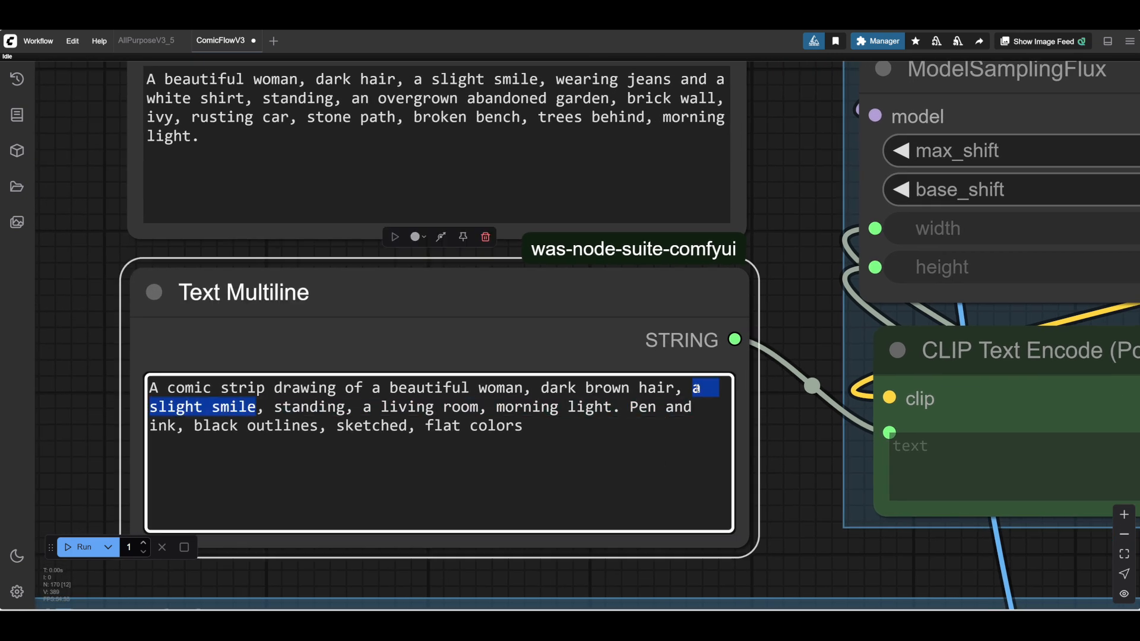
text(sad)
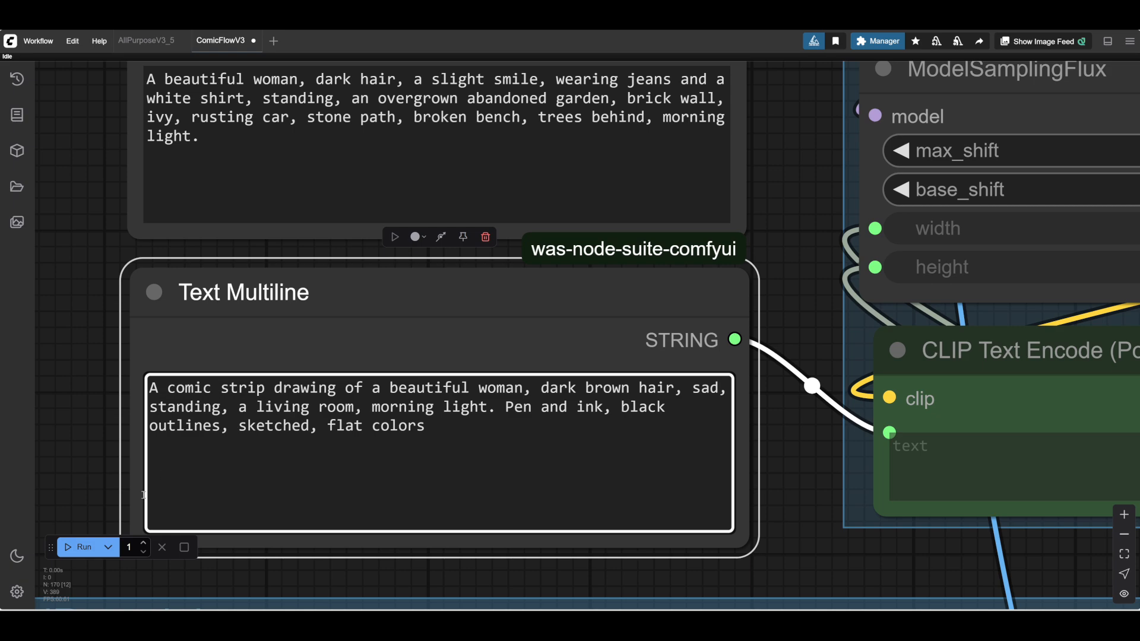
Generate the living room image from the edited prompt with the new Redux reference image.
click(81, 547)
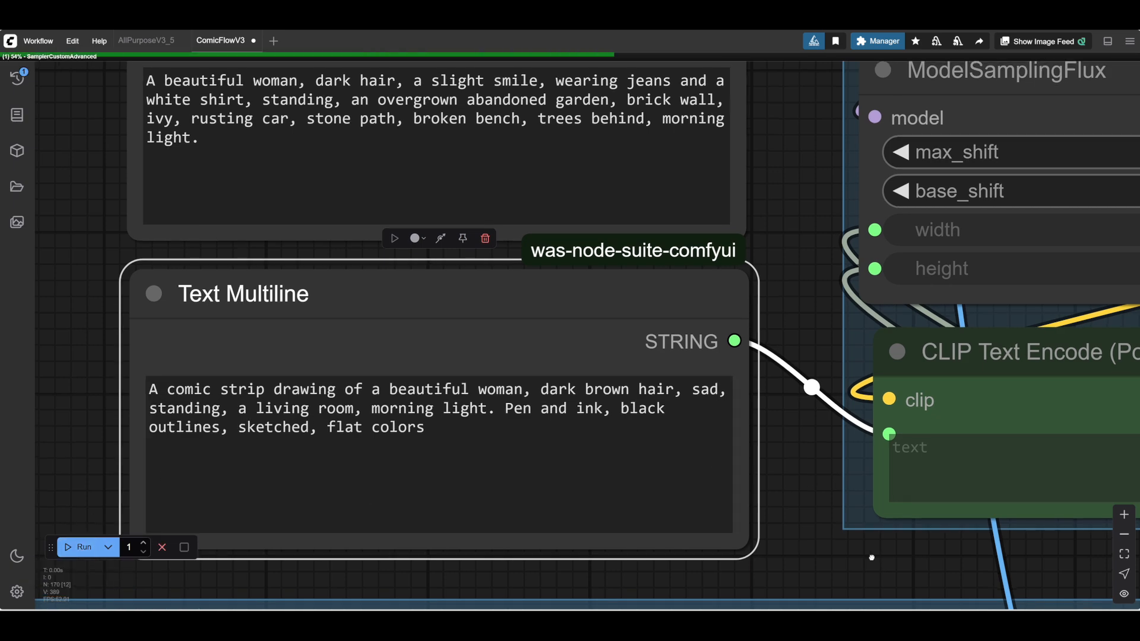
scroll(460, 504, right, 5)
scroll(460, 503, down, 2)
drag(851, 495, 425, 463)
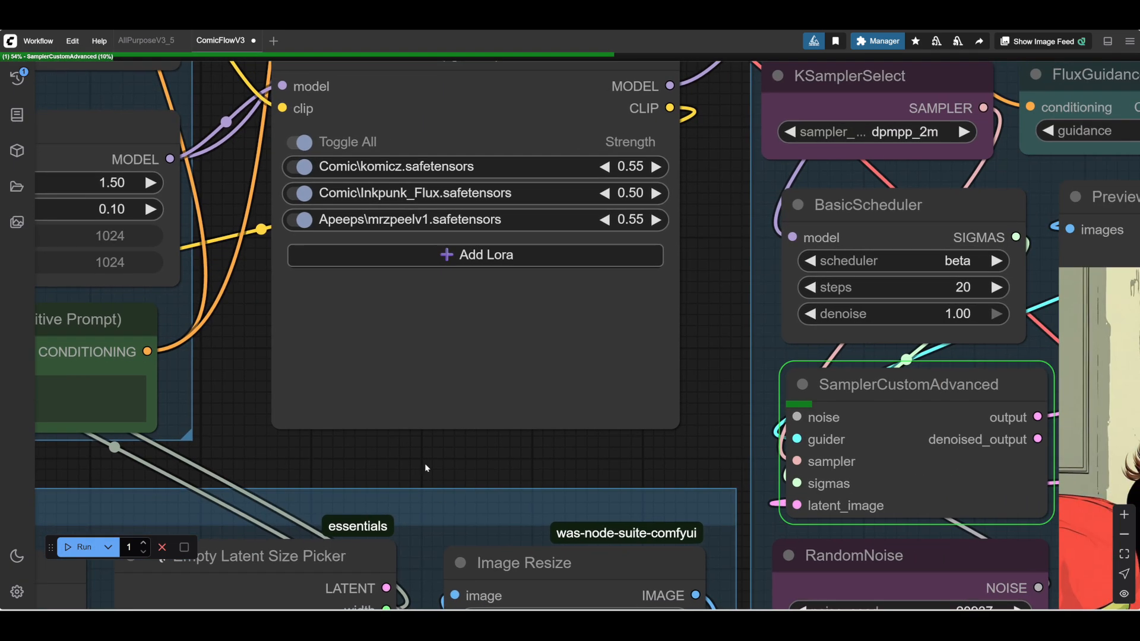
drag(584, 467, 63, 362)
scroll(171, 360, down, 2)
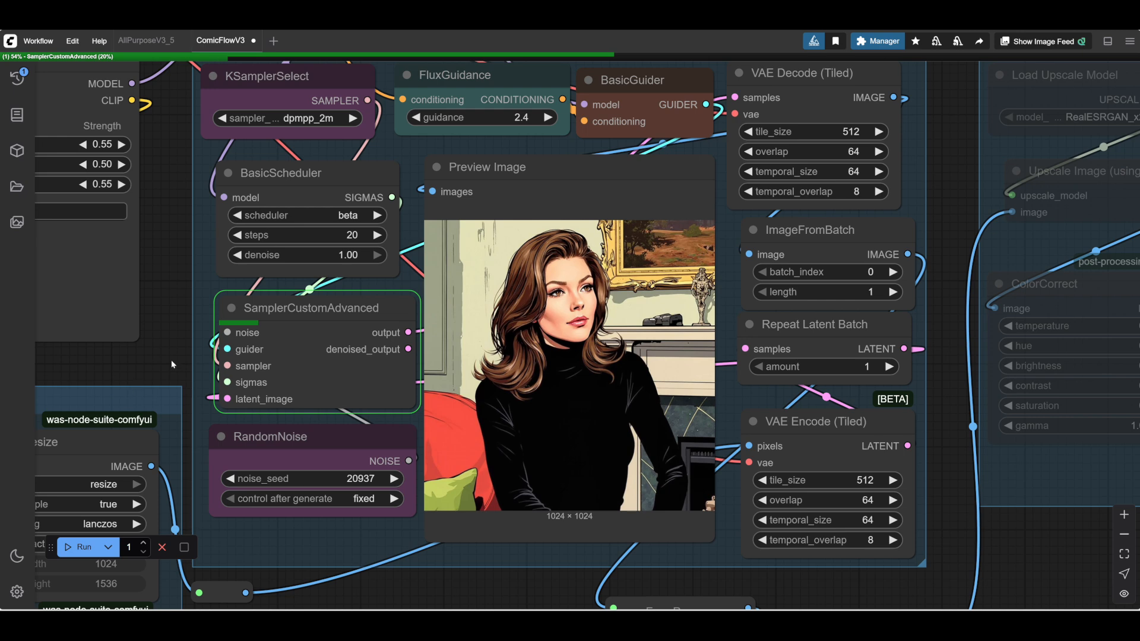
drag(171, 360, 158, 326)
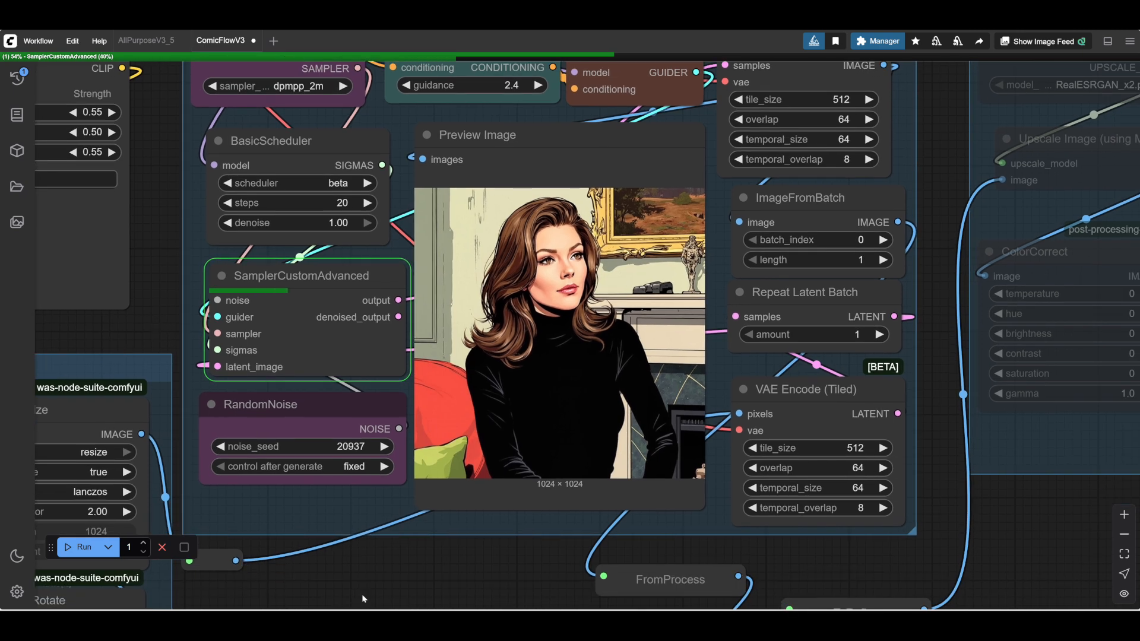
click(83, 548)
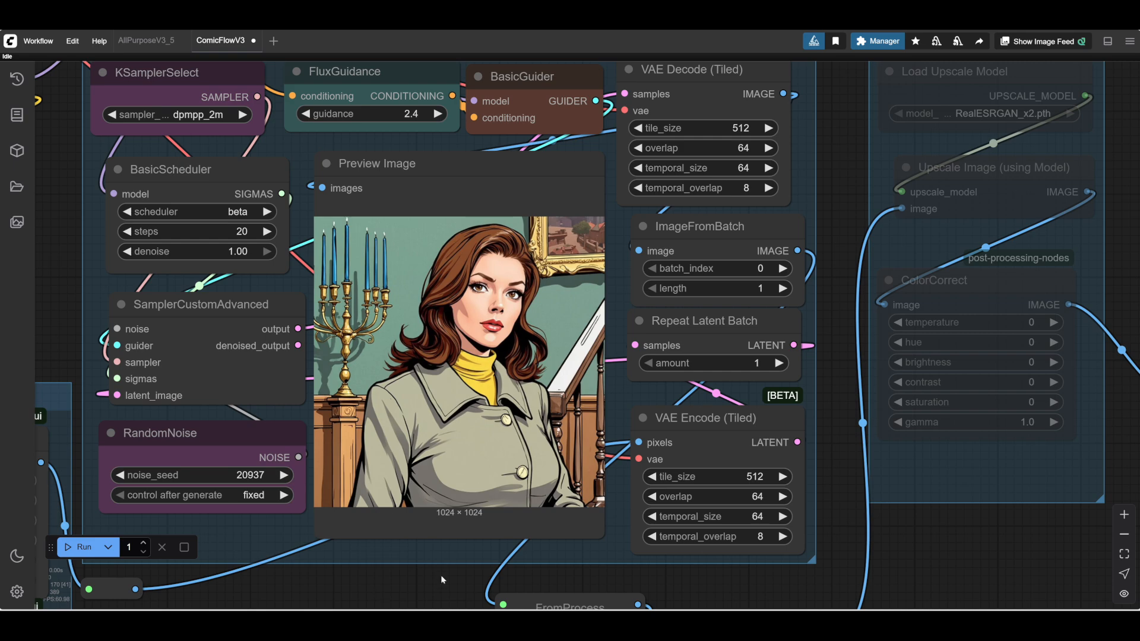
Set the noise seed to 20938 and generate another version of the sad living room image.
scroll(496, 280, up, 10)
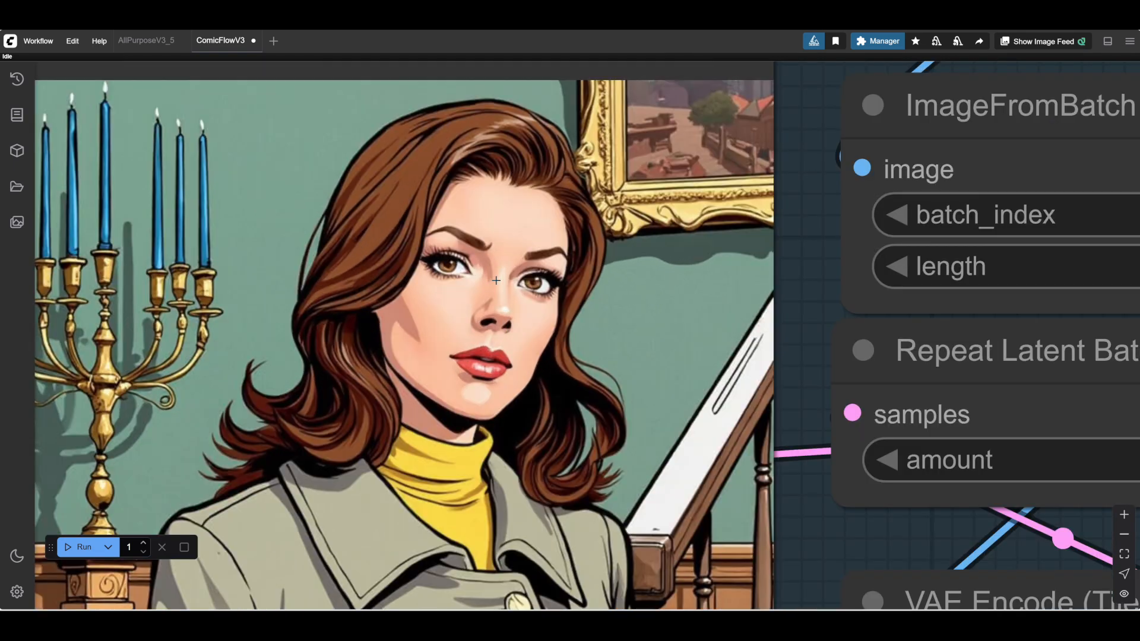
scroll(496, 280, down, 10)
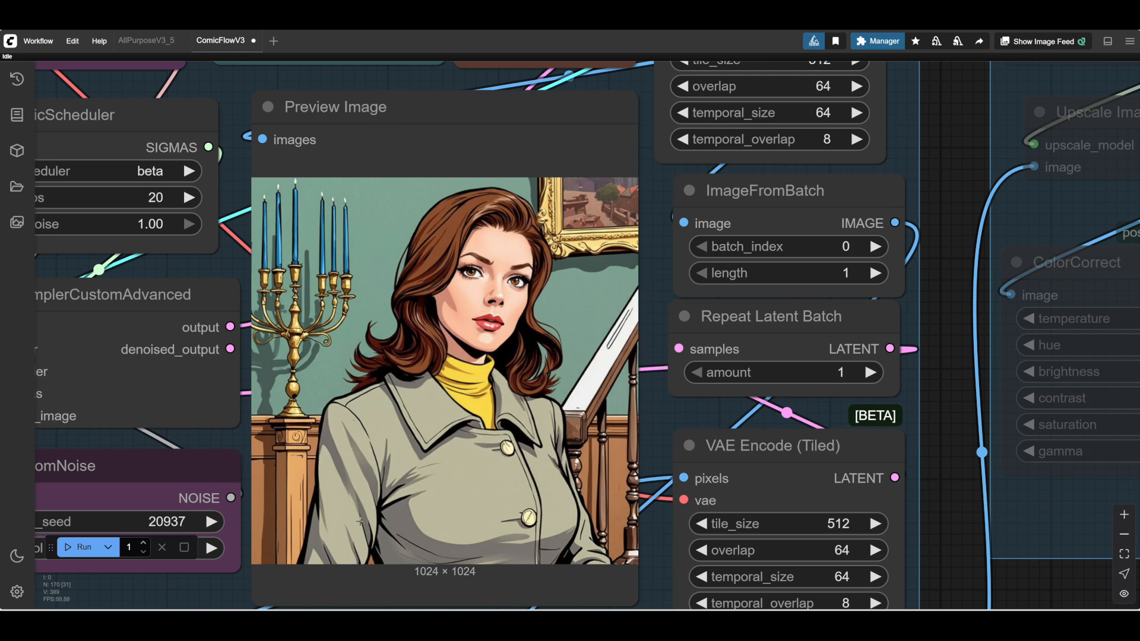
scroll(360, 521, down, 8)
scroll(415, 533, up, 3)
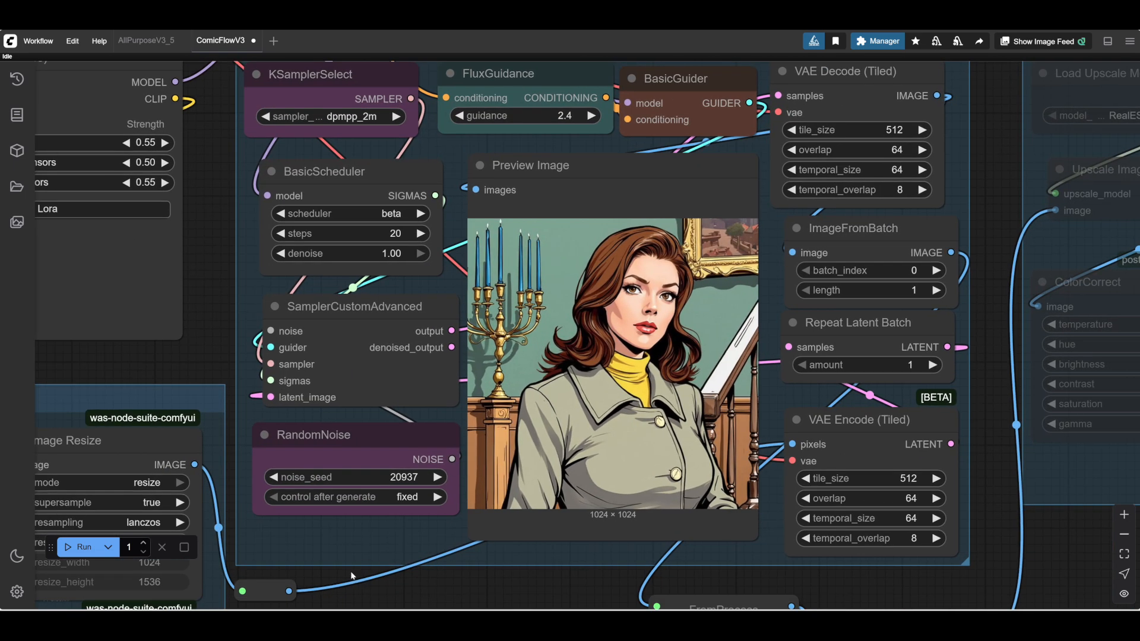
drag(424, 481, 492, 423)
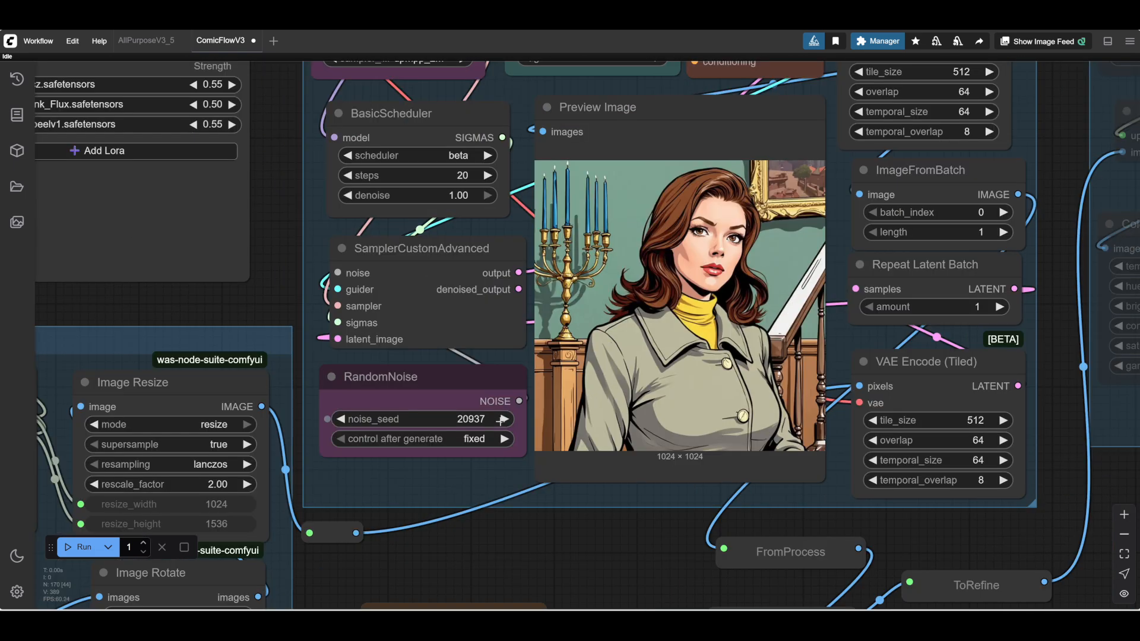
click(501, 419)
click(81, 547)
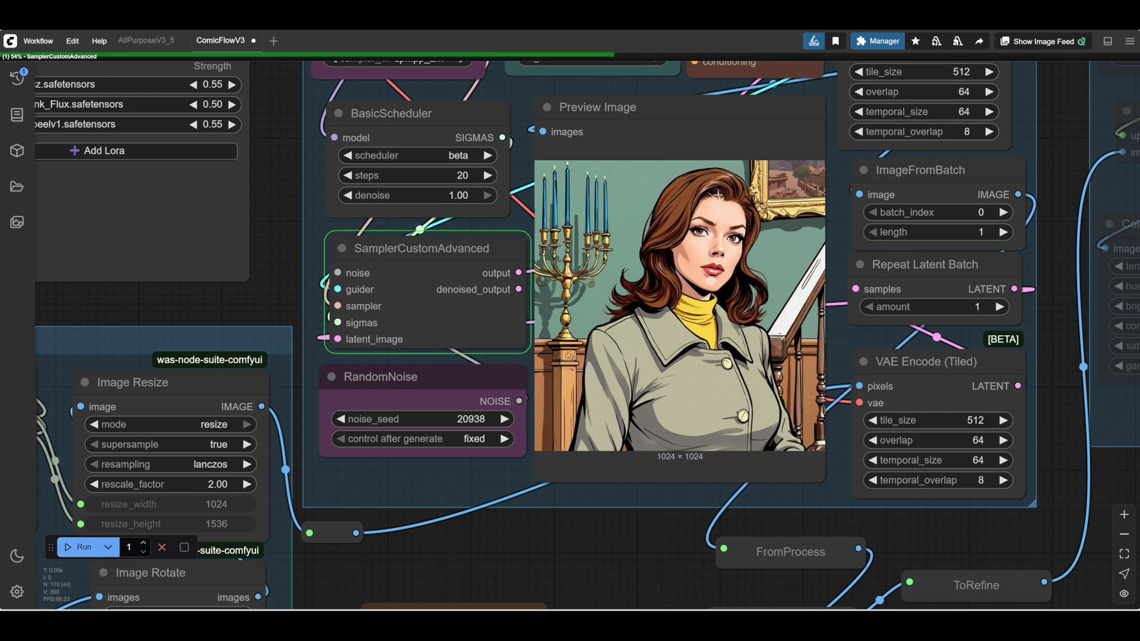
scroll(610, 514, right, 5)
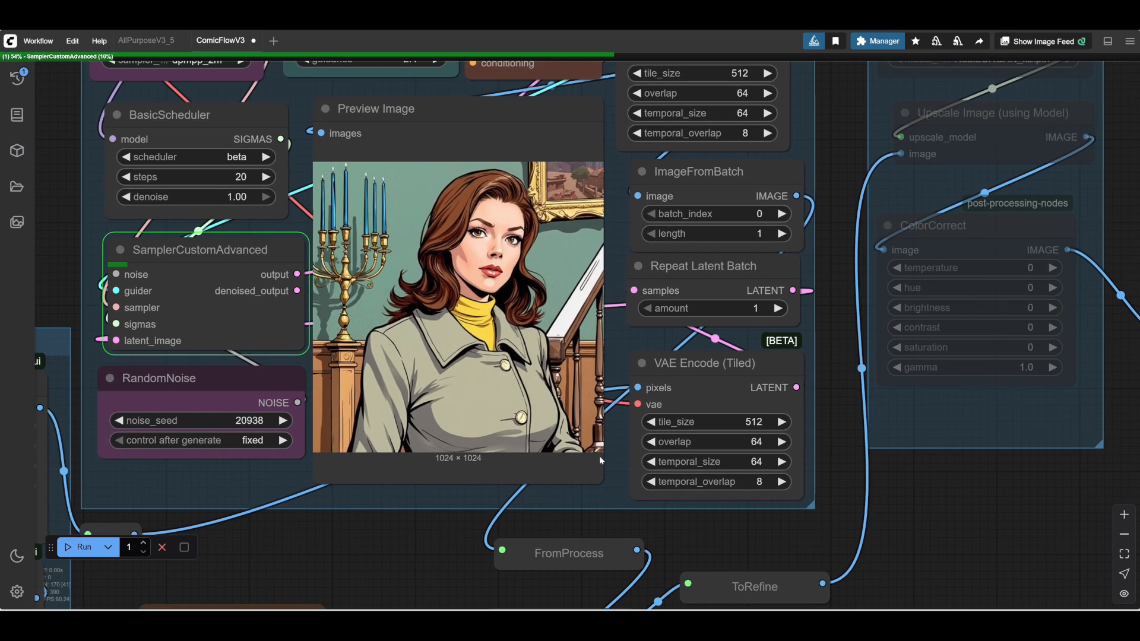
scroll(833, 322, down, 3)
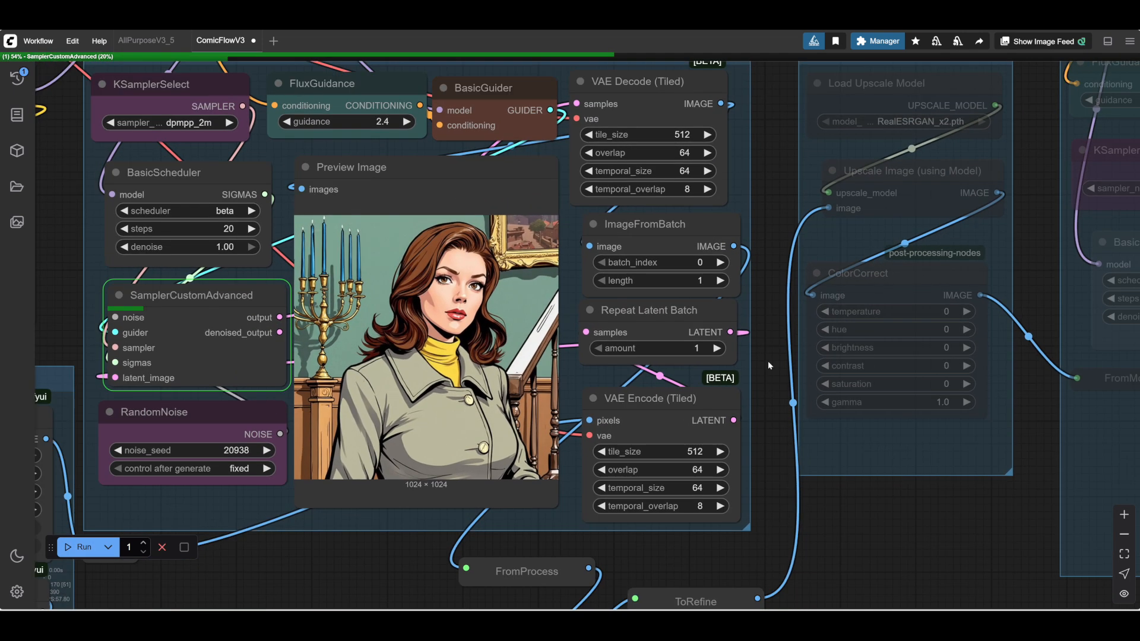
drag(768, 361, 829, 404)
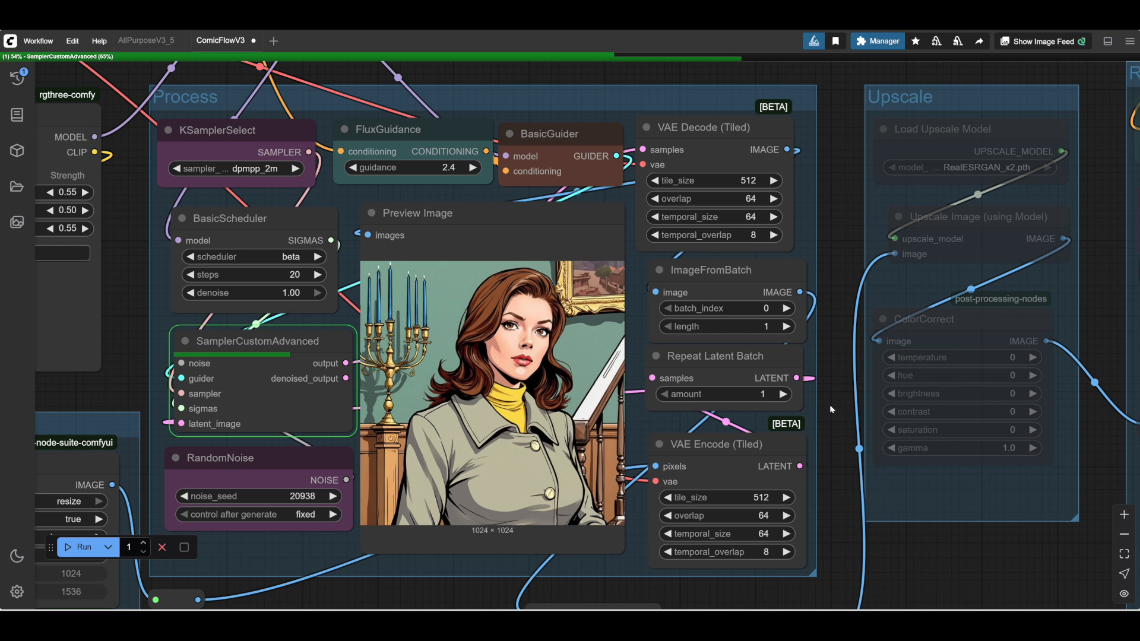
Check the generated image up close, then set the noise seed to 20939 and generate another version.
scroll(832, 383, up, 4)
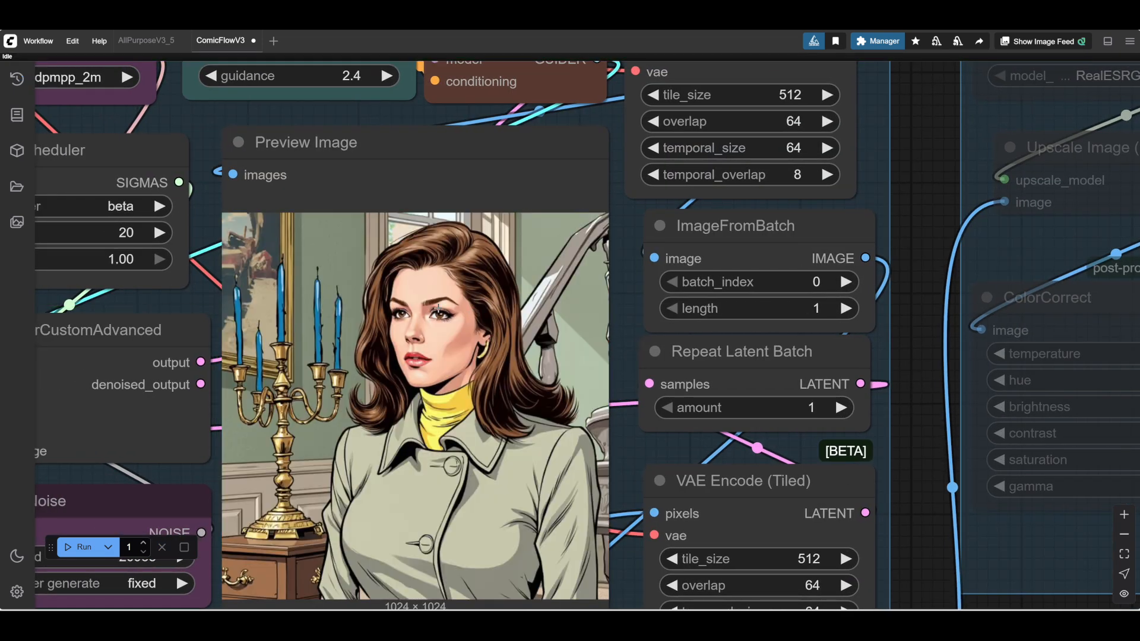
scroll(438, 308, down, 3)
scroll(434, 339, up, 4)
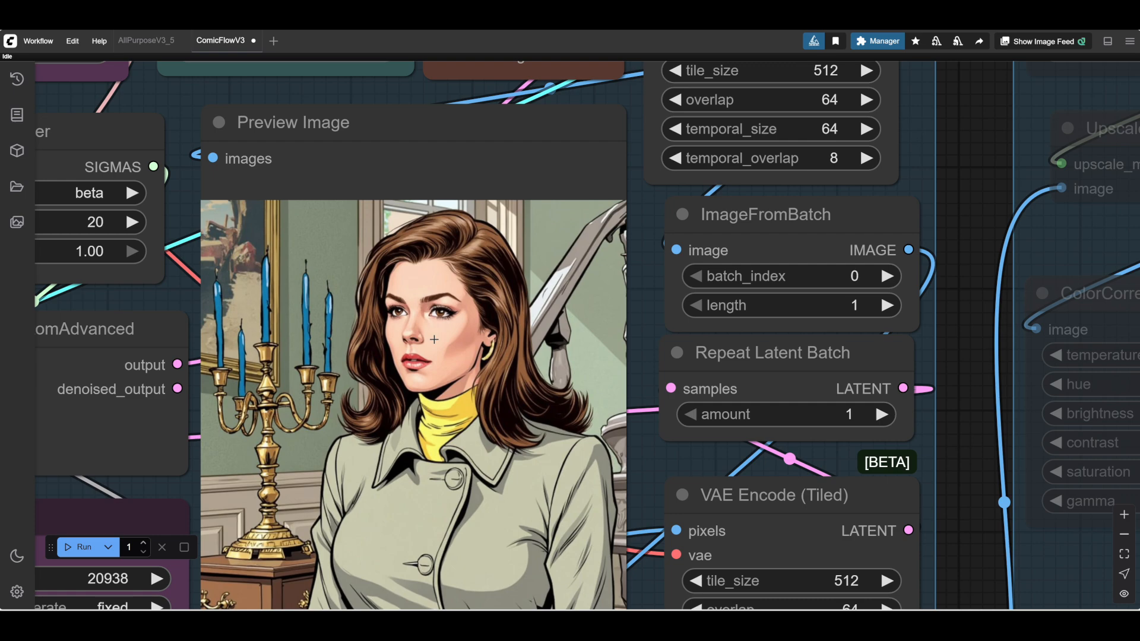
scroll(434, 339, down, 3)
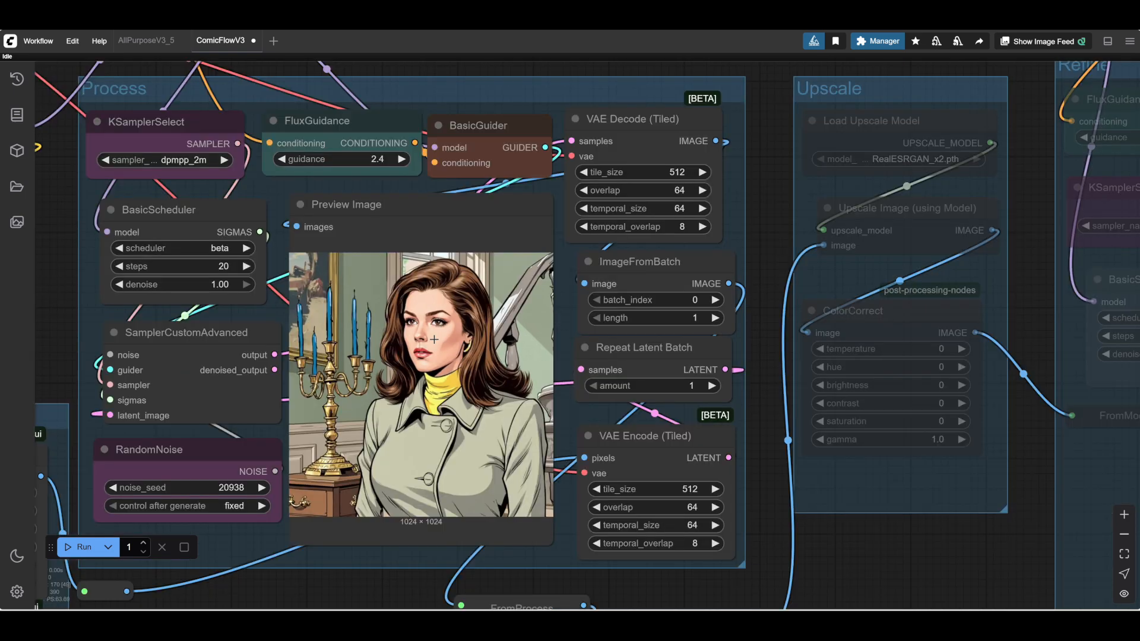
scroll(434, 339, up, 5)
scroll(1021, 411, down, 2)
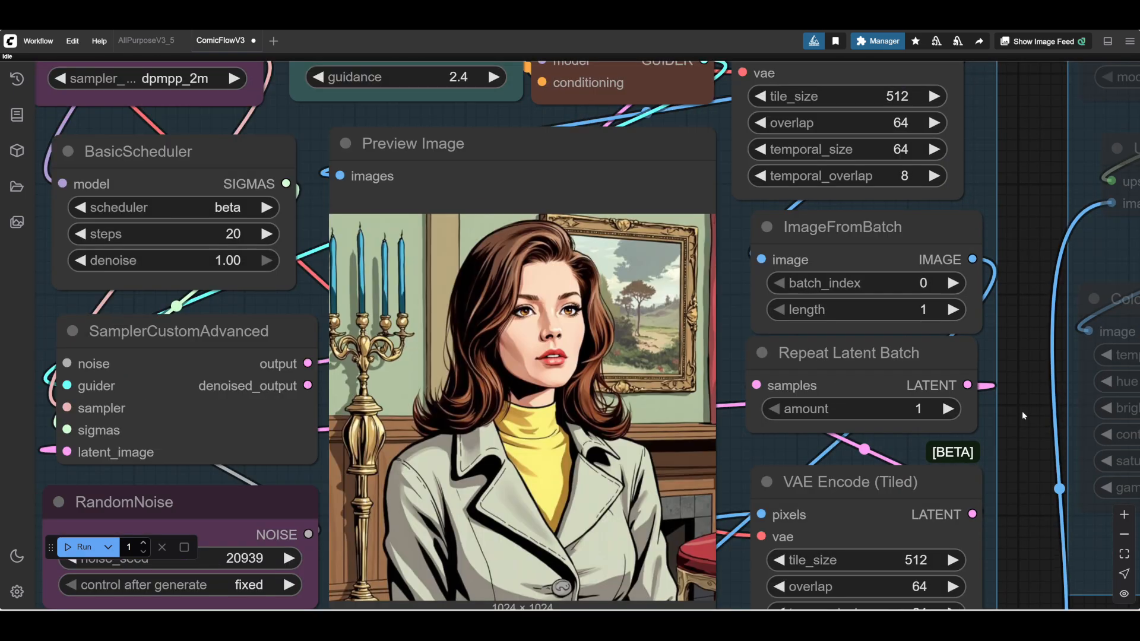
Examine the image generated with seed 20939, comparing the face, hair, coat and room background up close and at full size.
scroll(1022, 411, down, 5)
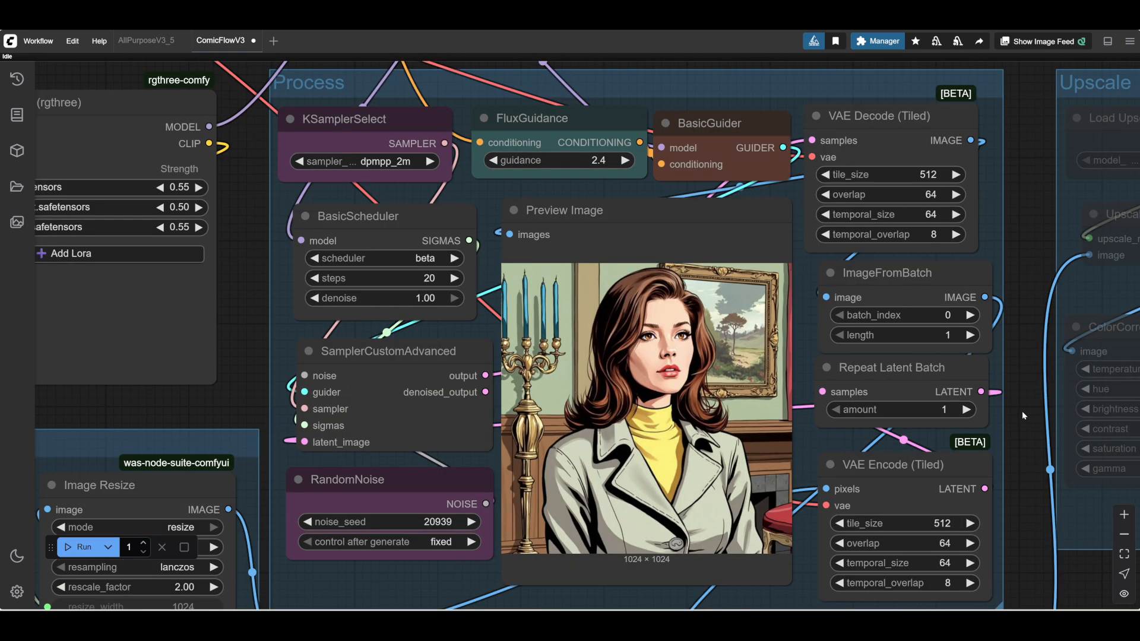
scroll(1022, 411, up, 3)
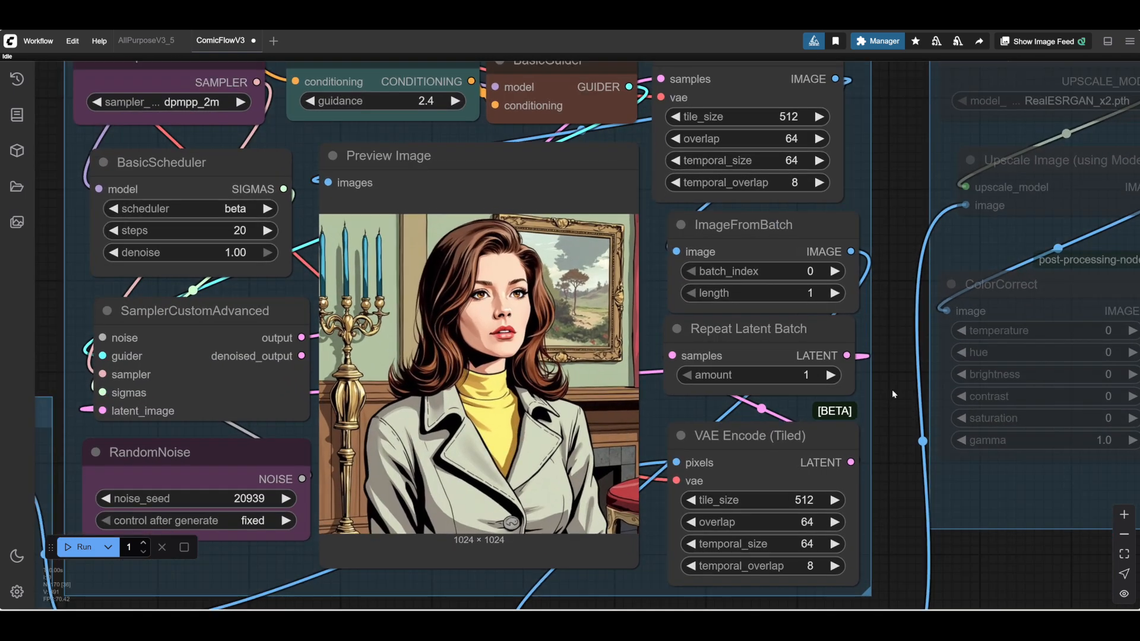
scroll(892, 389, up, 2)
drag(892, 389, 1093, 355)
scroll(950, 390, up, 1)
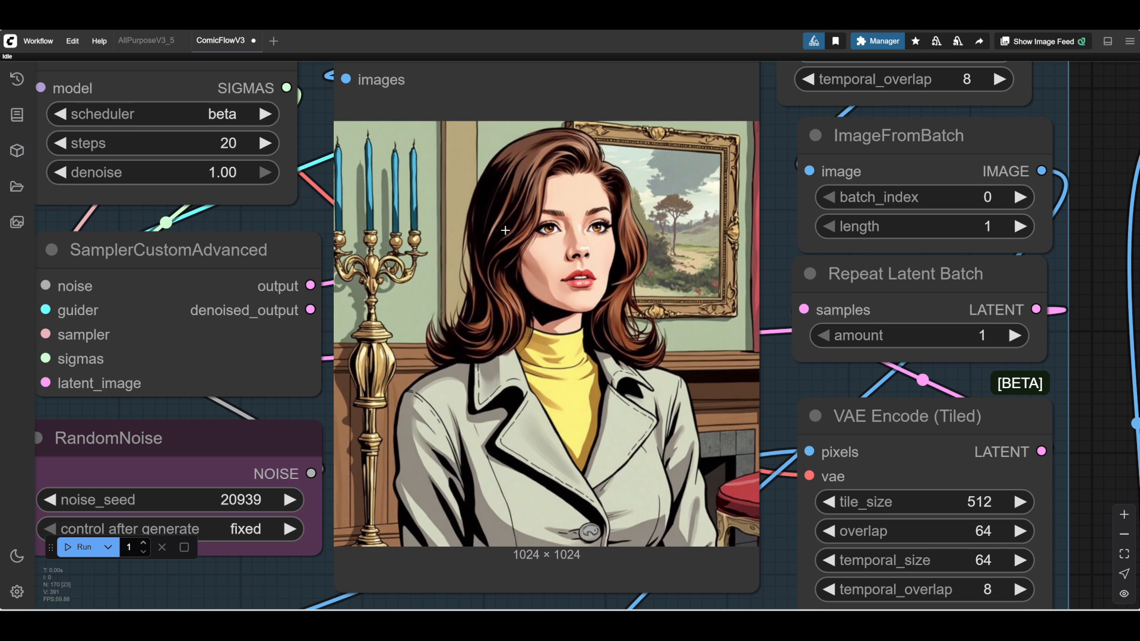
scroll(231, 586, down, 2)
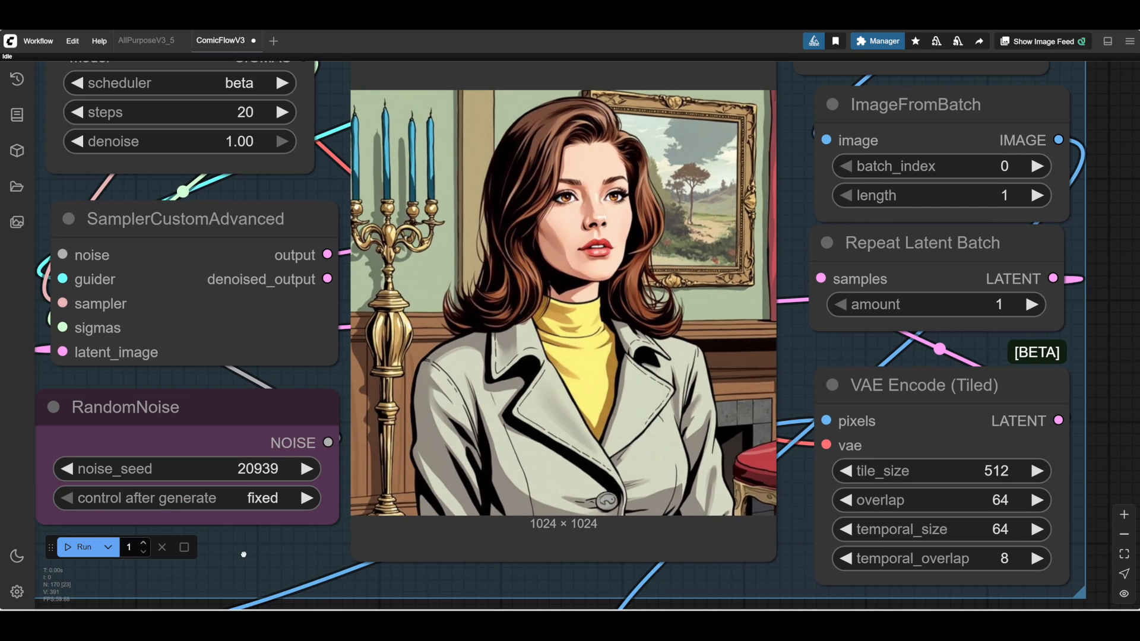
scroll(222, 560, down, 2)
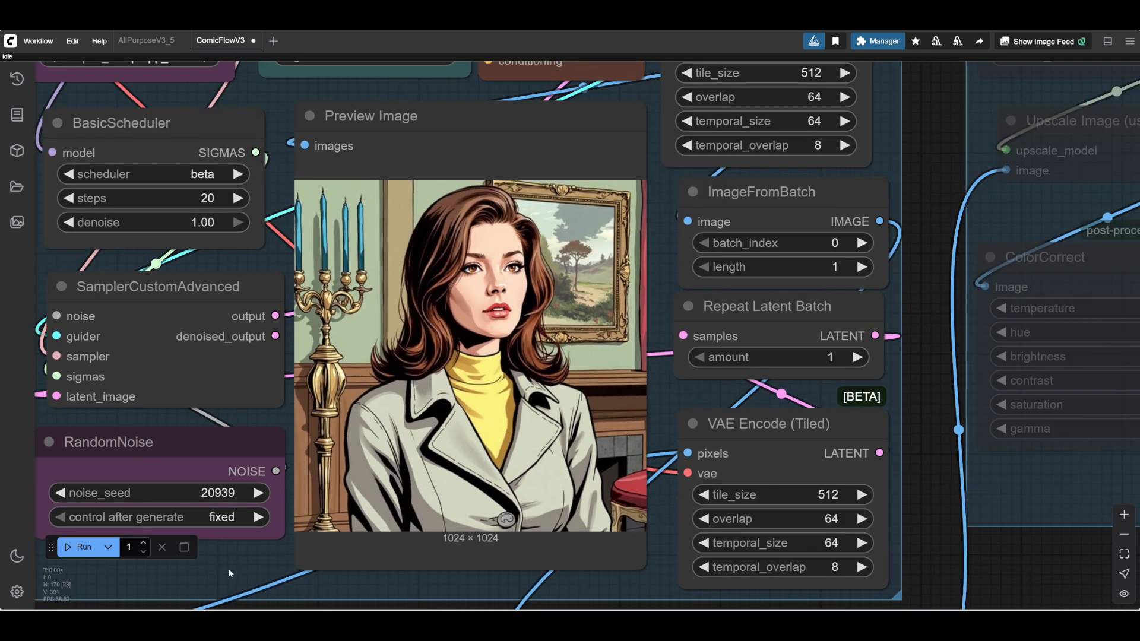
drag(409, 588, 374, 589)
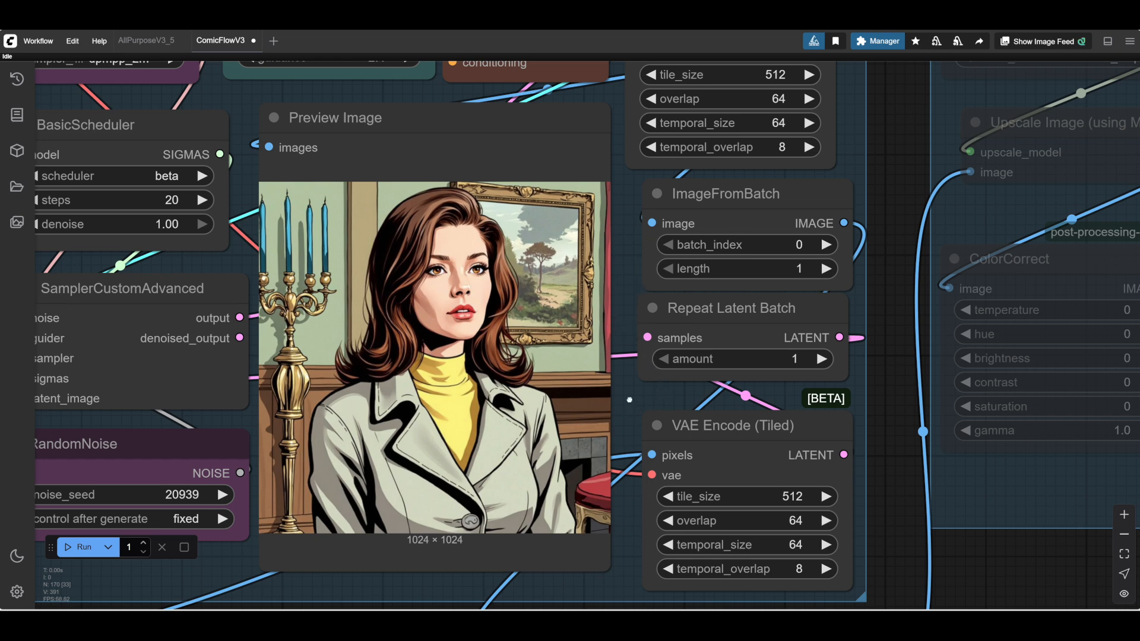
drag(636, 407, 568, 417)
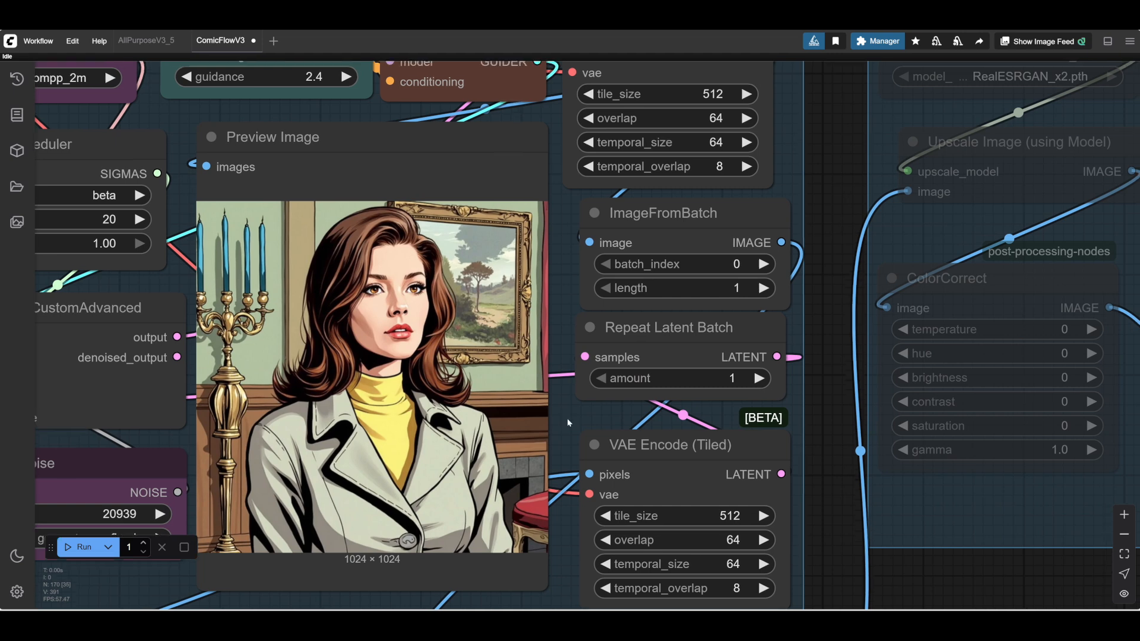
scroll(568, 418, down, 3)
drag(404, 562, 499, 523)
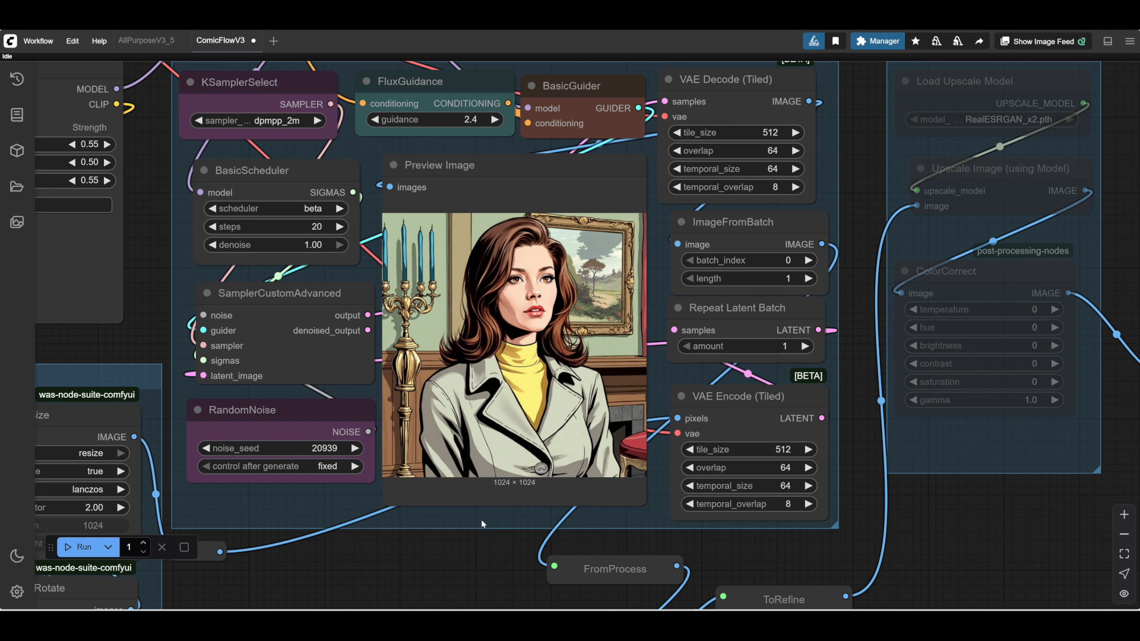
drag(482, 519, 475, 536)
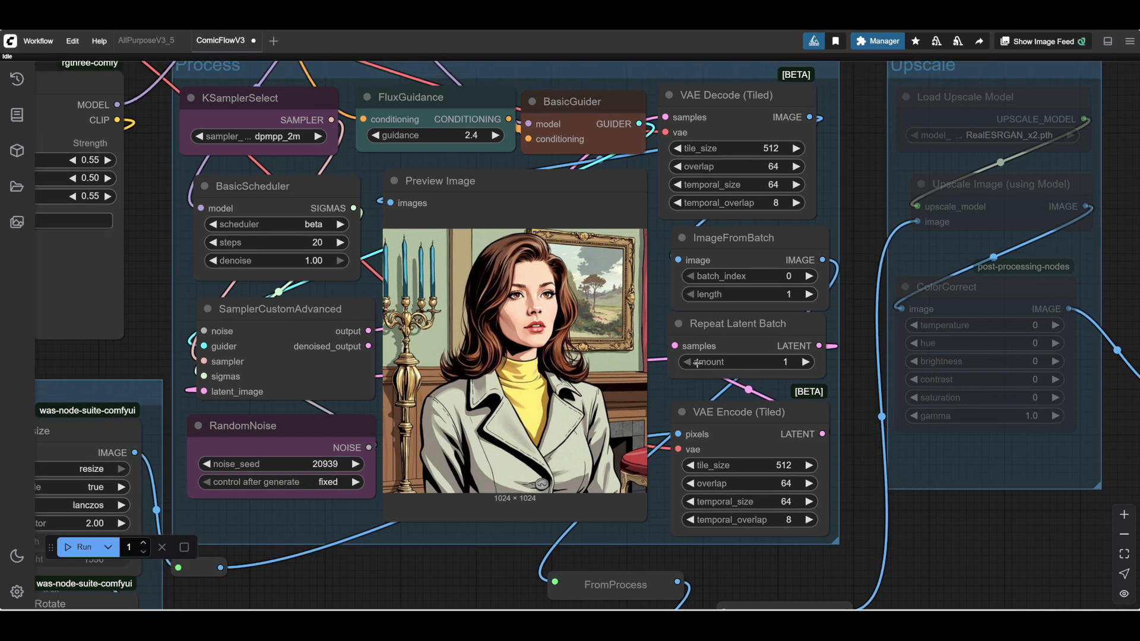
drag(862, 212, 848, 229)
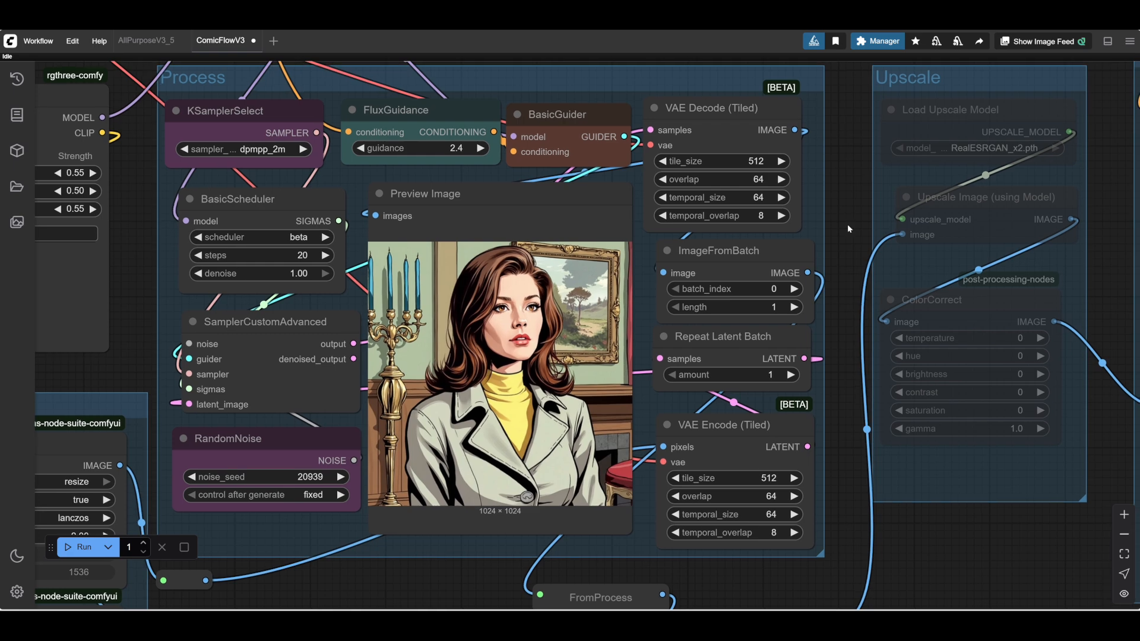
scroll(831, 235, up, 5)
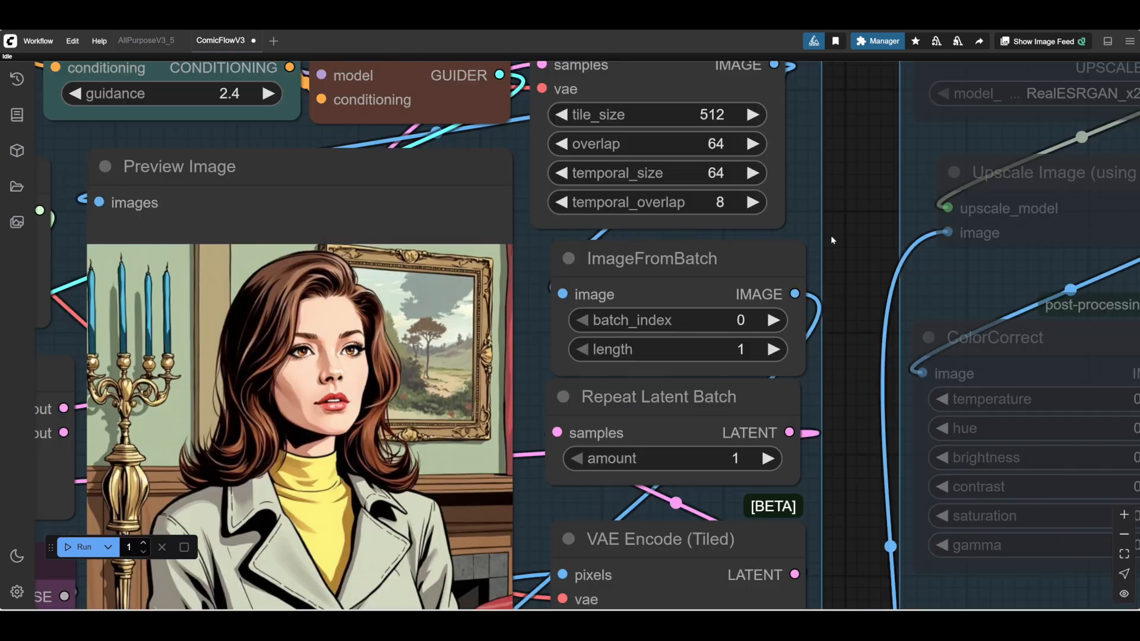
drag(831, 235, 996, 129)
scroll(997, 128, down, 2)
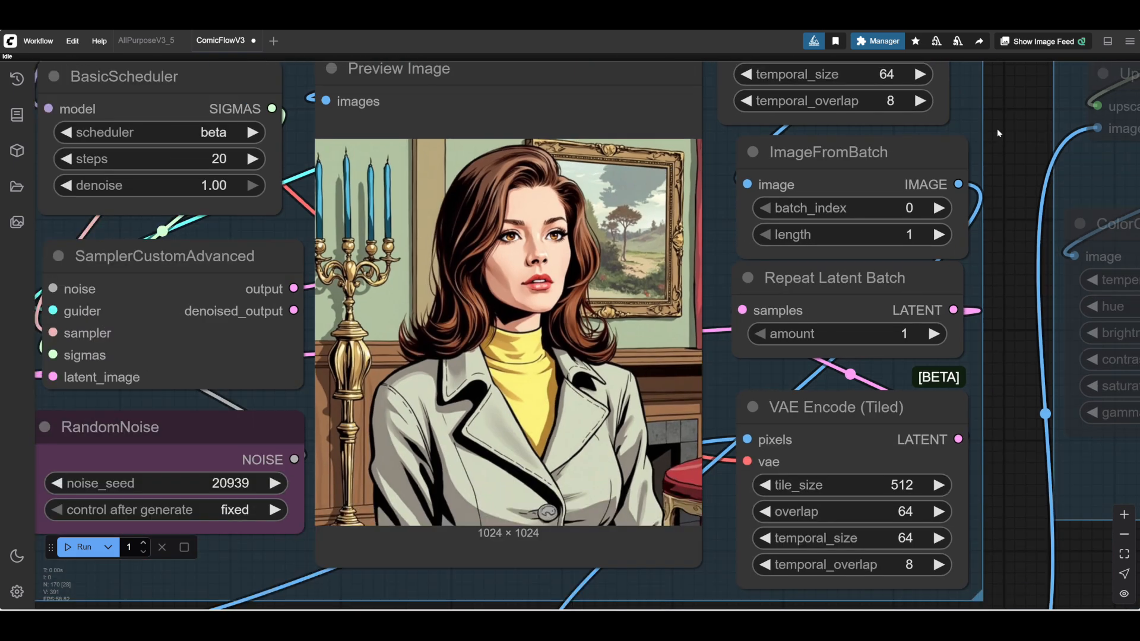
scroll(974, 144, down, 2)
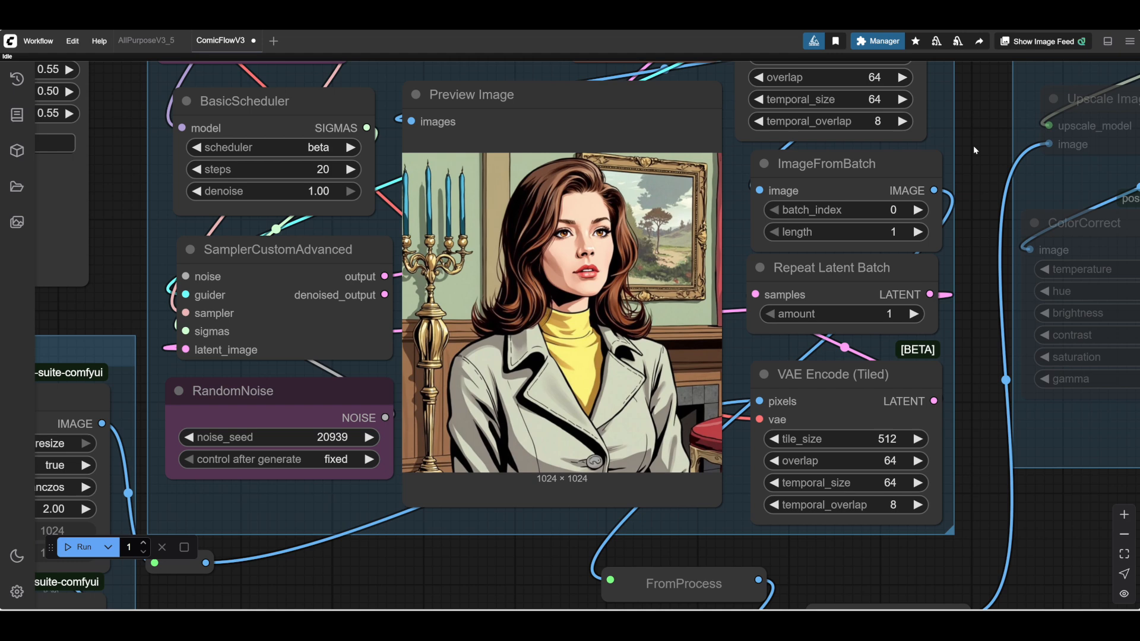
scroll(974, 145, down, 2)
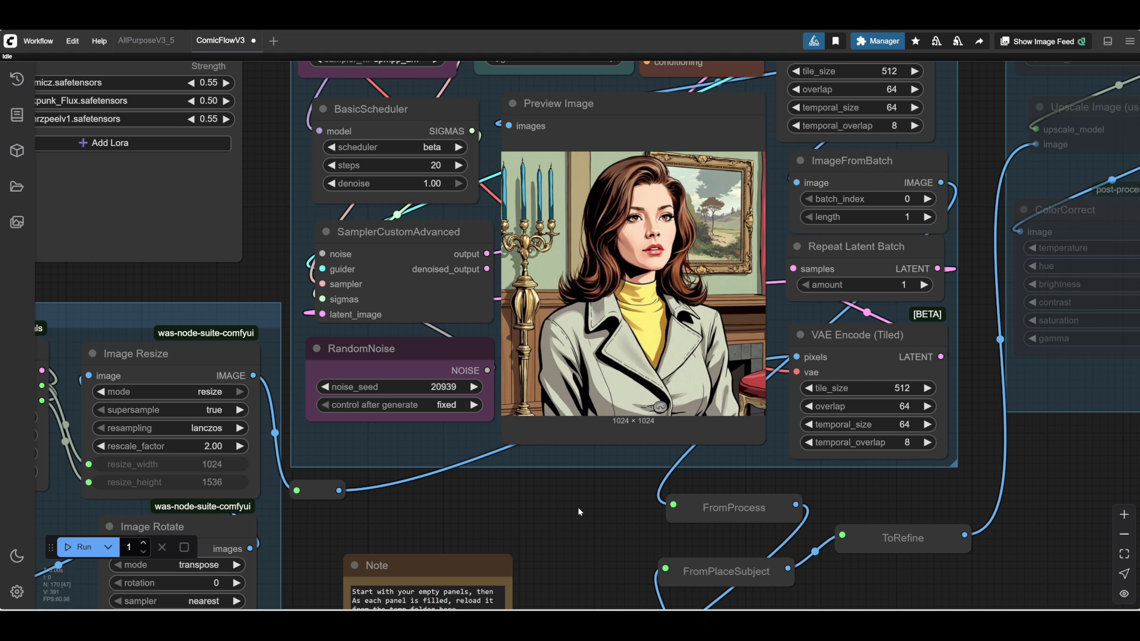
scroll(578, 508, down, 6)
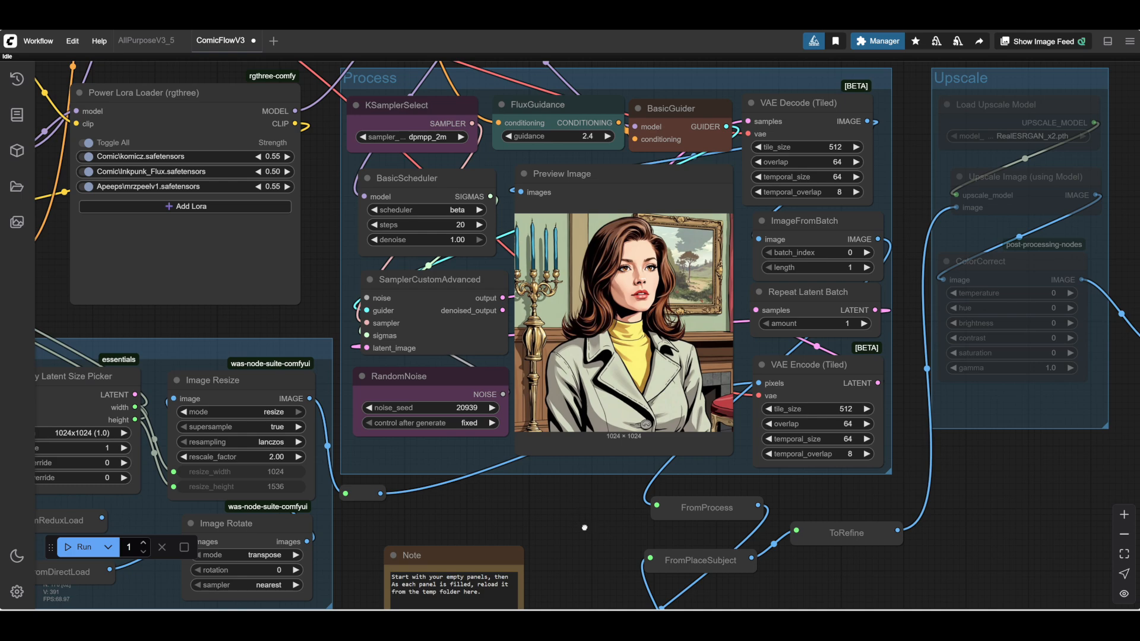
scroll(563, 539, up, 4)
scroll(564, 540, down, 2)
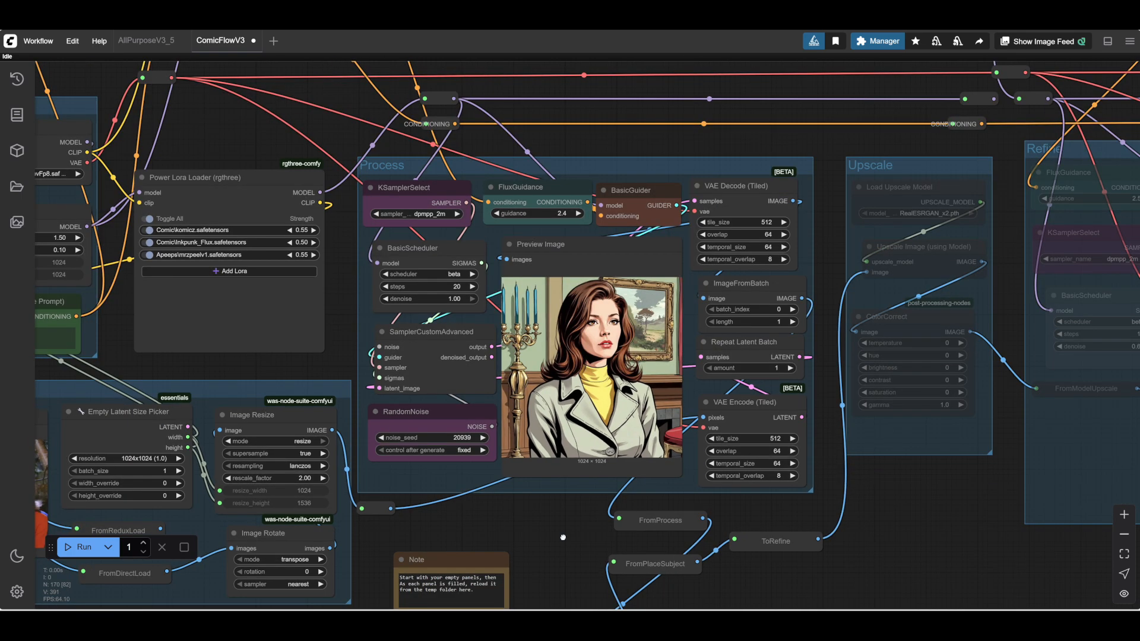
drag(563, 537, 619, 540)
scroll(619, 537, up, 5)
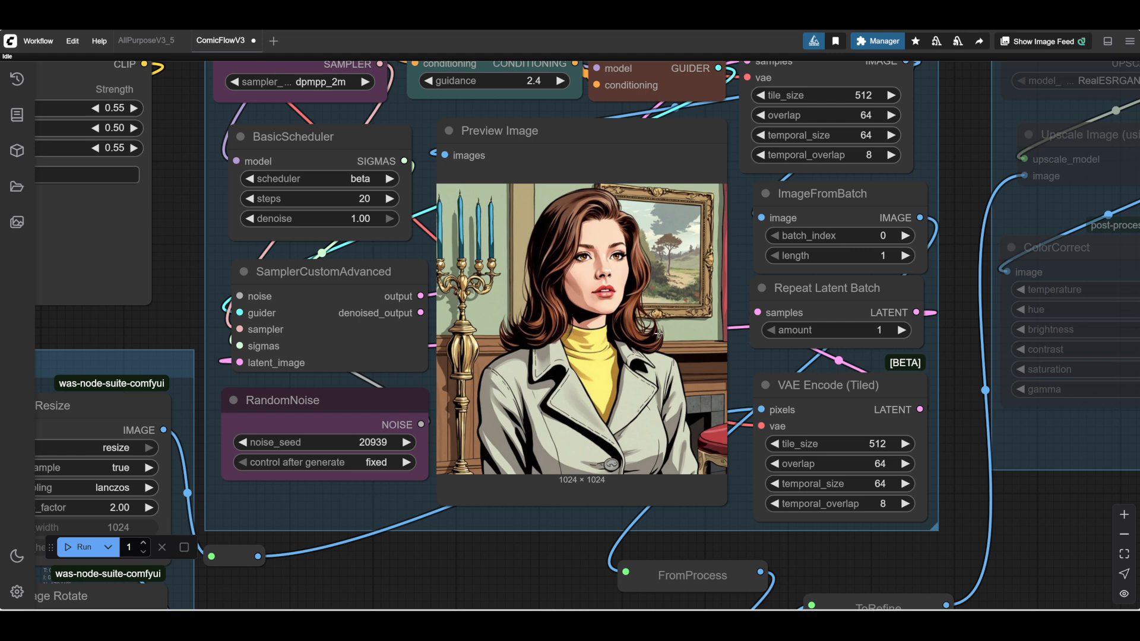
scroll(659, 333, down, 1)
scroll(658, 334, down, 2)
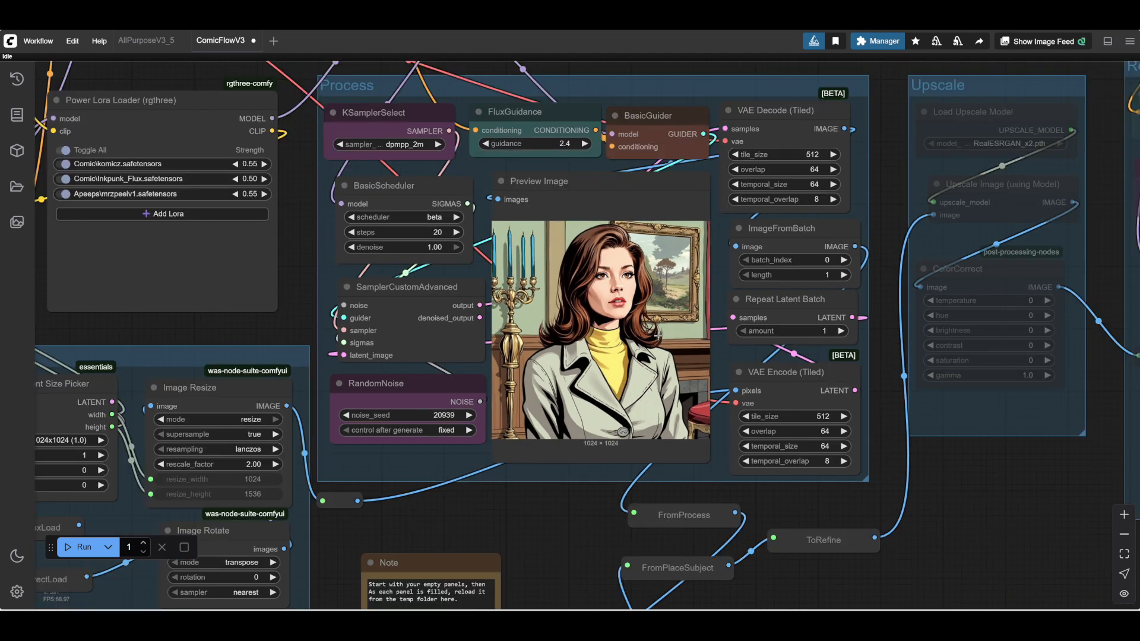
drag(523, 529, 416, 556)
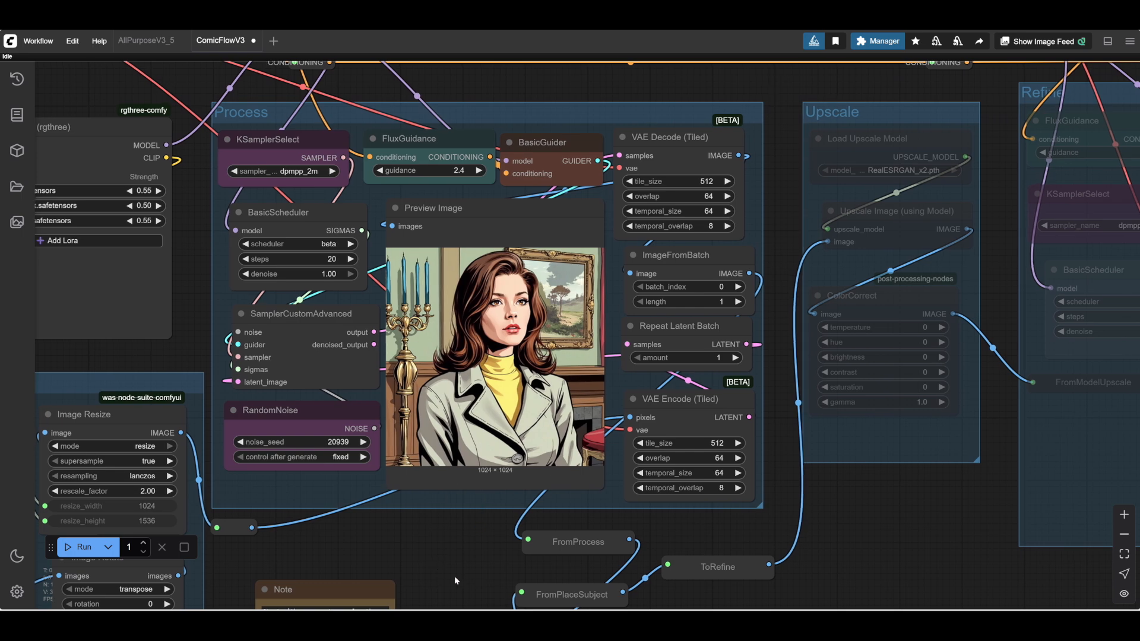
drag(454, 576, 565, 519)
scroll(447, 501, down, 2)
scroll(532, 527, down, 1)
scroll(532, 523, up, 2)
scroll(597, 479, down, 2)
scroll(706, 492, down, 3)
scroll(636, 483, up, 1)
scroll(635, 483, up, 5)
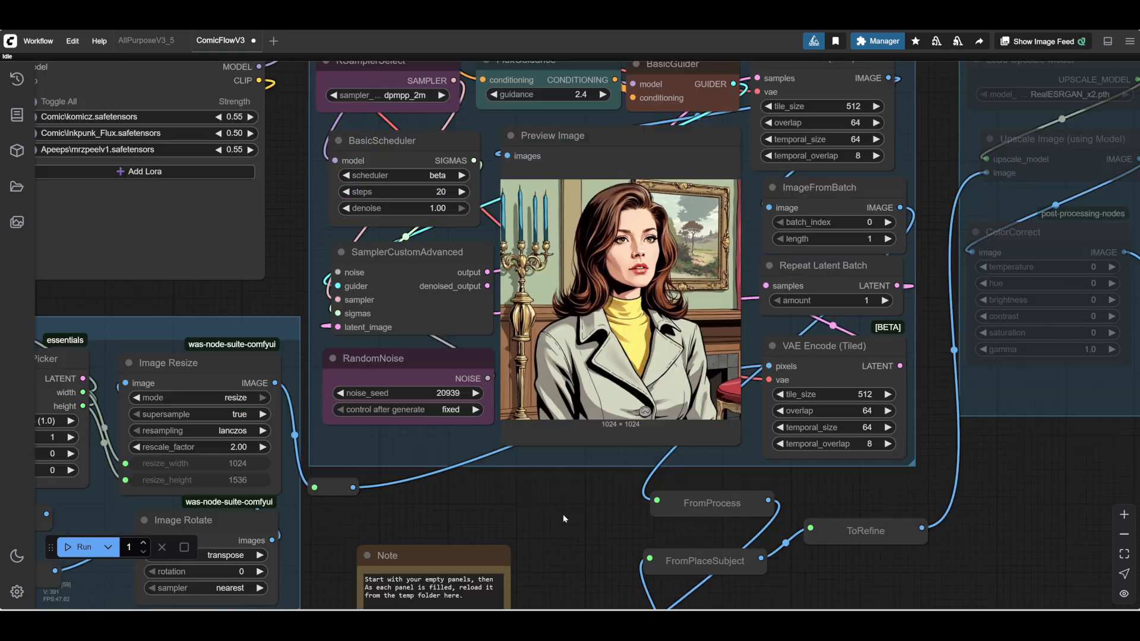
scroll(563, 514, down, 2)
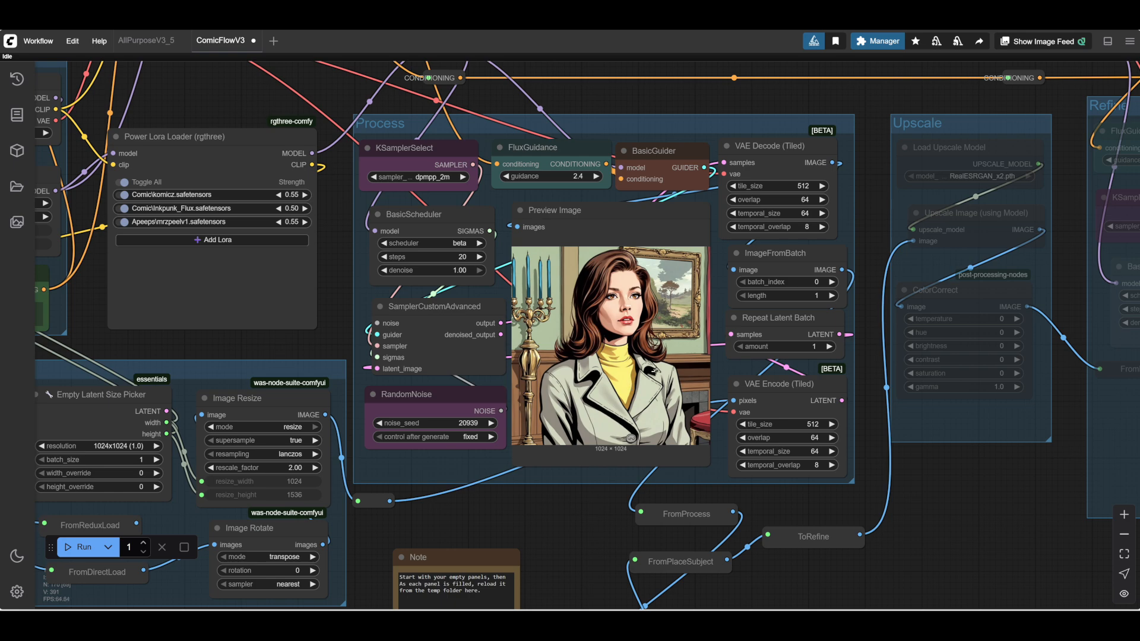
Review the Redux reference image and the Power Lora Loader settings beside the generated living room portrait.
drag(564, 491, 721, 489)
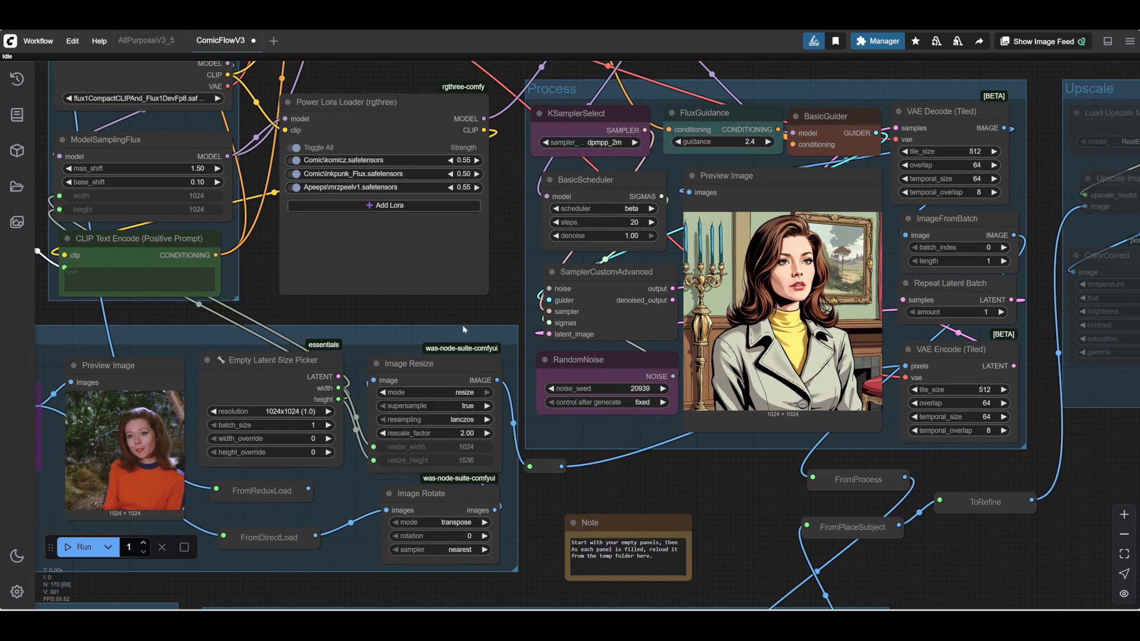
drag(410, 310, 407, 362)
scroll(534, 316, down, 2)
scroll(410, 350, up, 2)
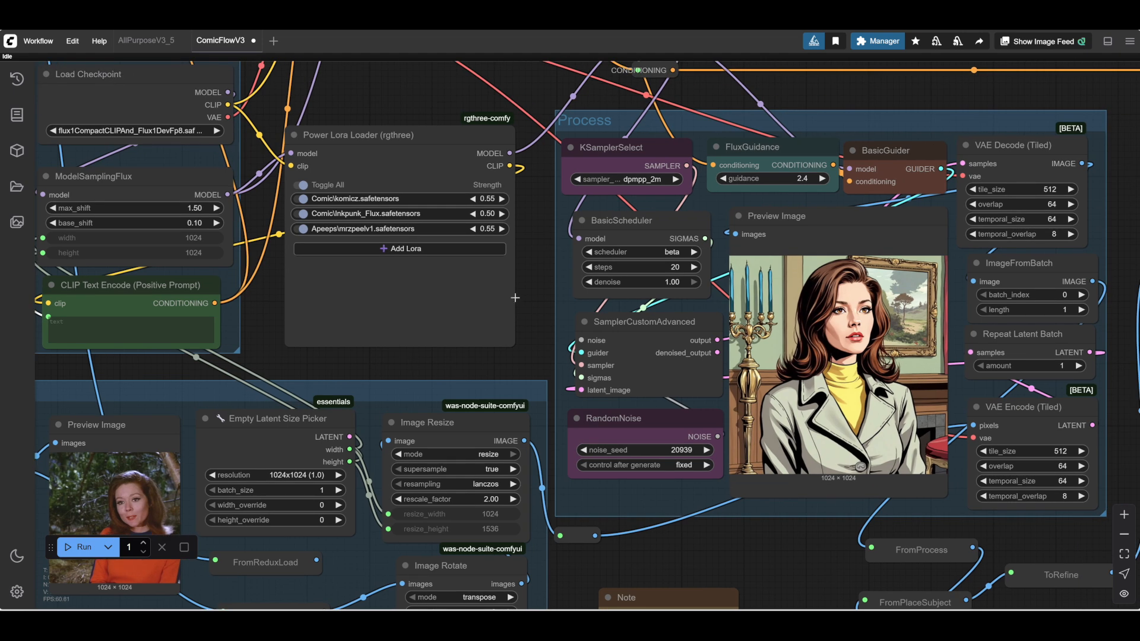
drag(539, 274, 475, 291)
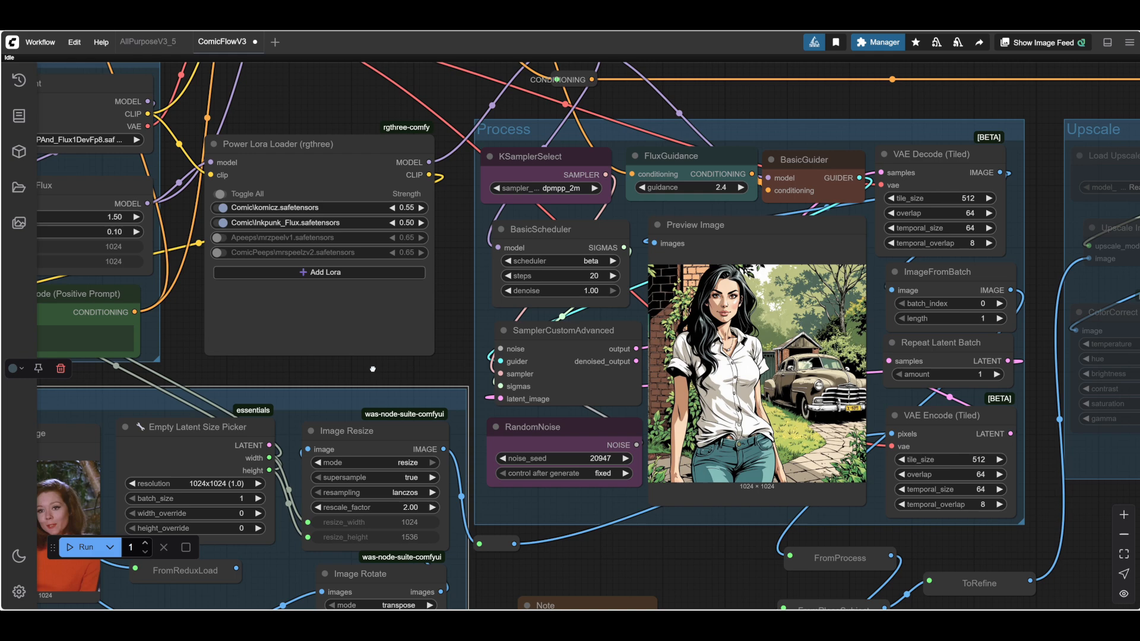
Examine the generated garden image with the vintage car, then check which LoRAs are enabled in the Power Lora Loader.
mouse_move(383, 370)
mouse_down()
mouse_move(433, 385)
mouse_move(384, 384)
mouse_up()
scroll(383, 384, up, 3)
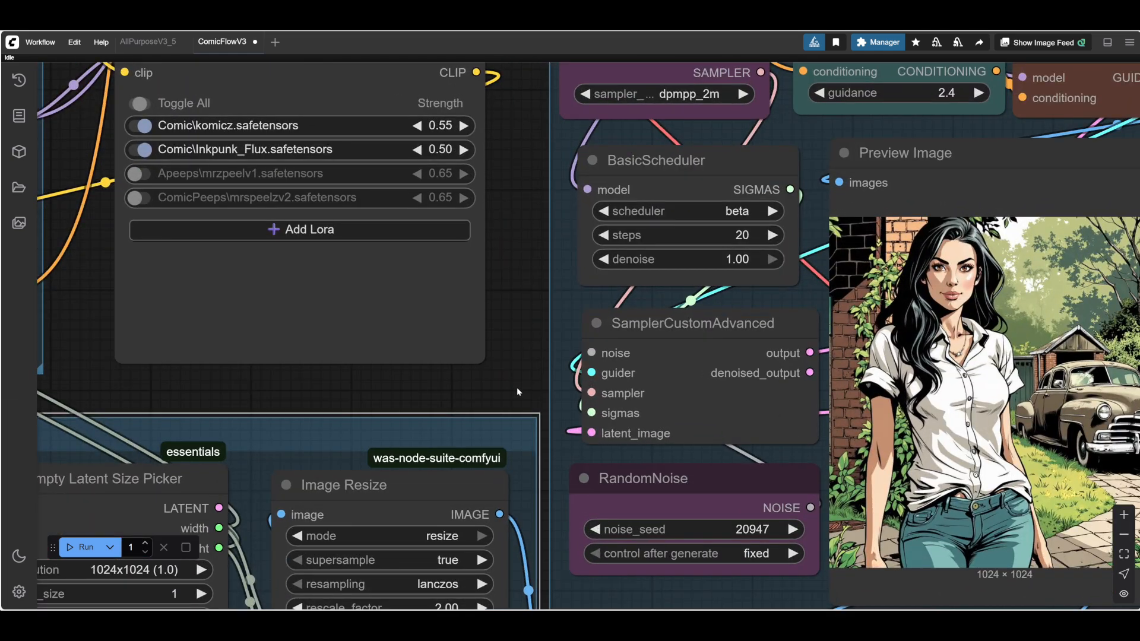
drag(516, 387, 251, 309)
scroll(366, 432, up, 2)
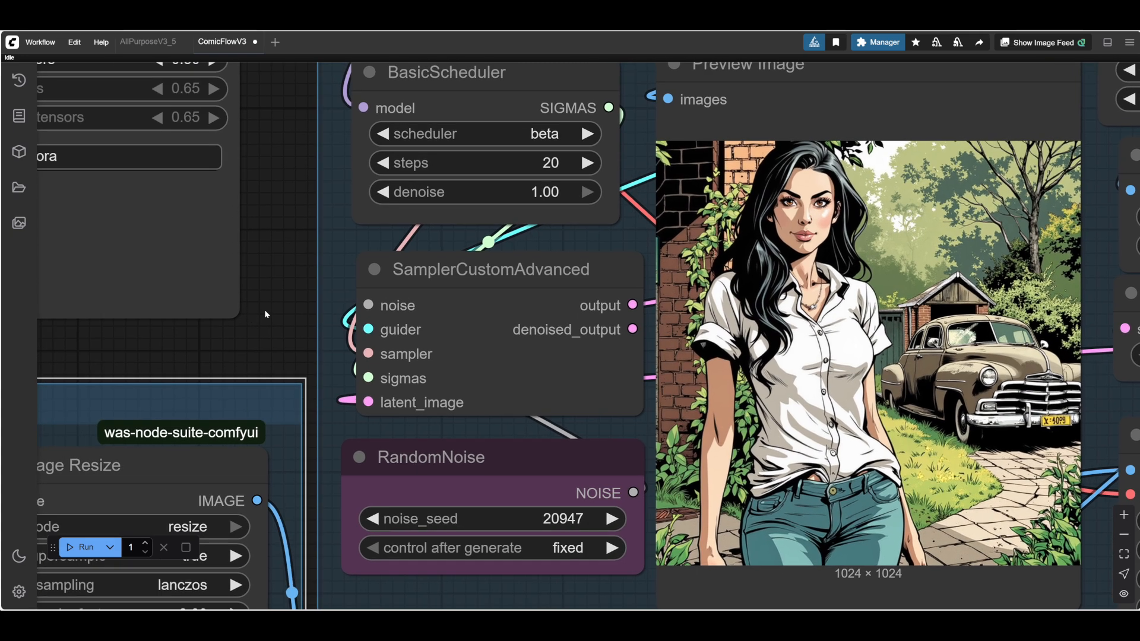
scroll(269, 305, down, 2)
scroll(268, 310, up, 1)
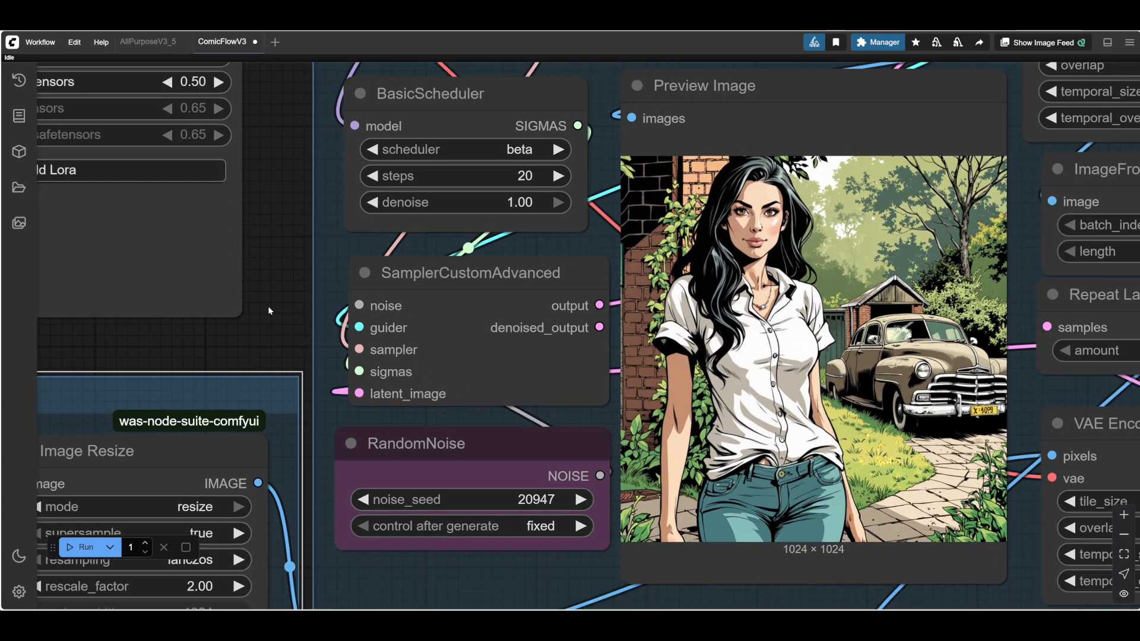
scroll(268, 310, down, 1)
drag(268, 310, 287, 322)
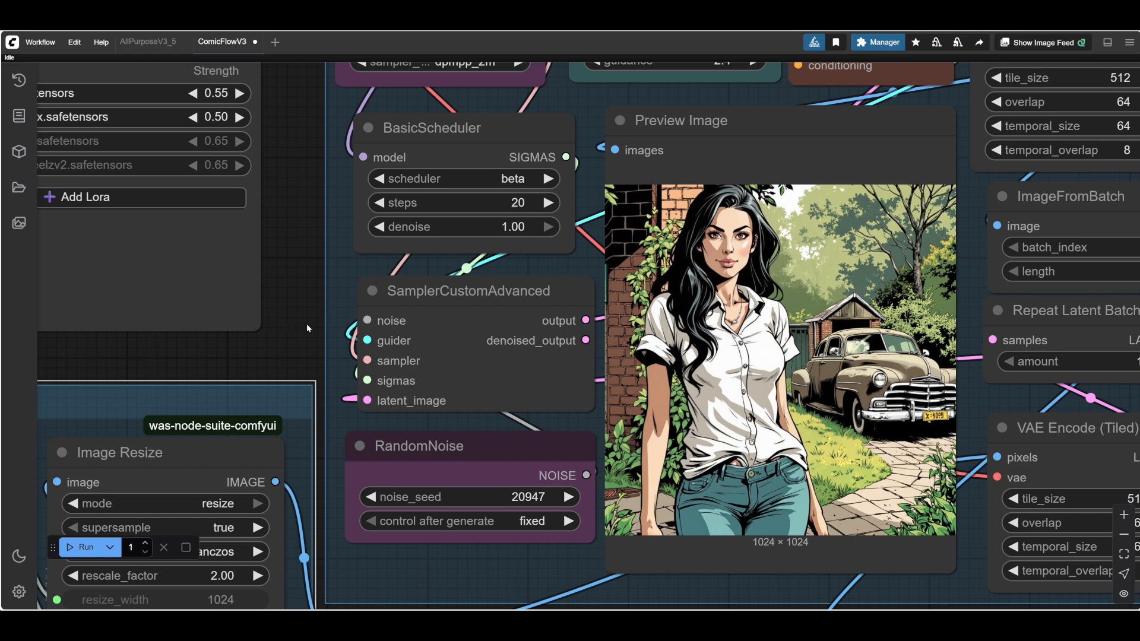
drag(298, 328, 378, 337)
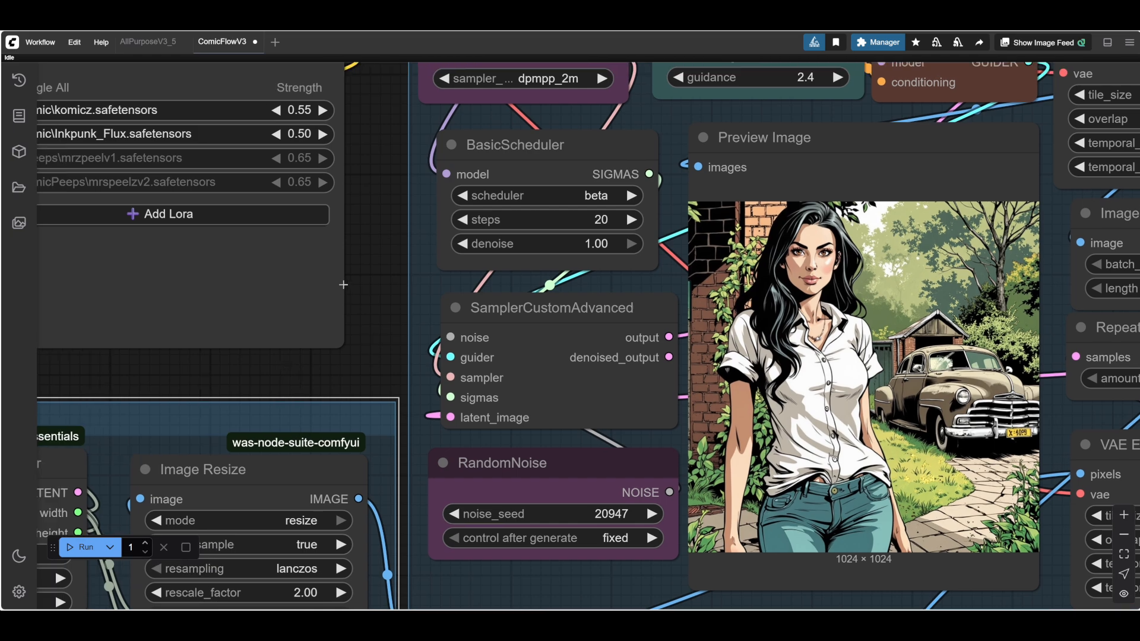
drag(364, 262, 399, 343)
drag(201, 404, 316, 478)
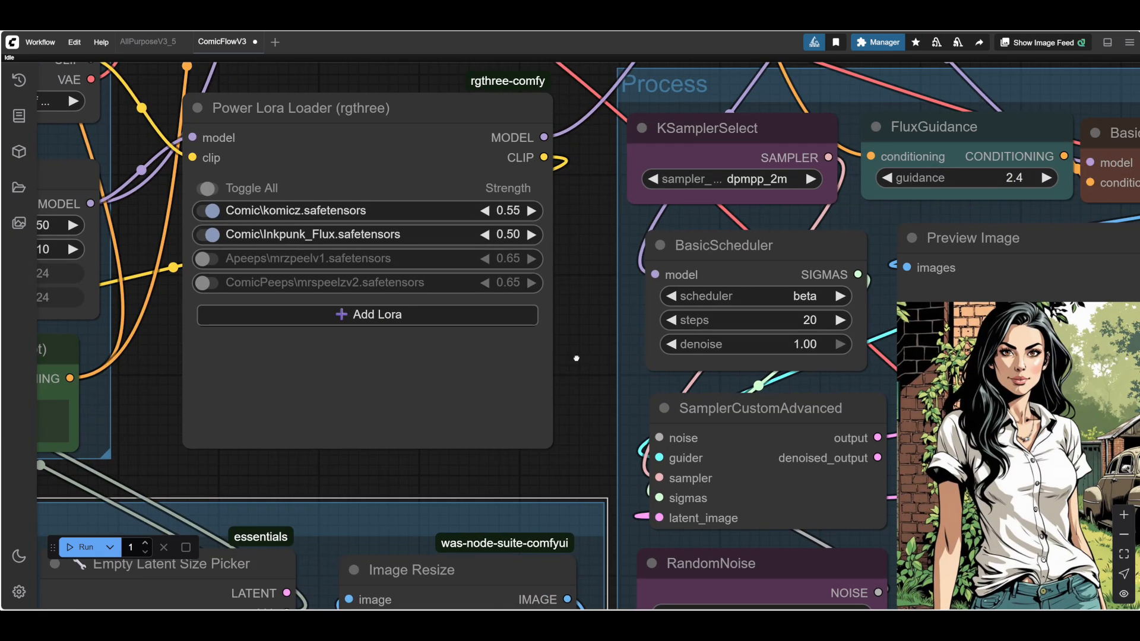
Inspect the woman's face, hair and clothing in the garden image up close and at full size.
drag(577, 358, 189, 261)
scroll(103, 361, up, 3)
scroll(103, 361, down, 1)
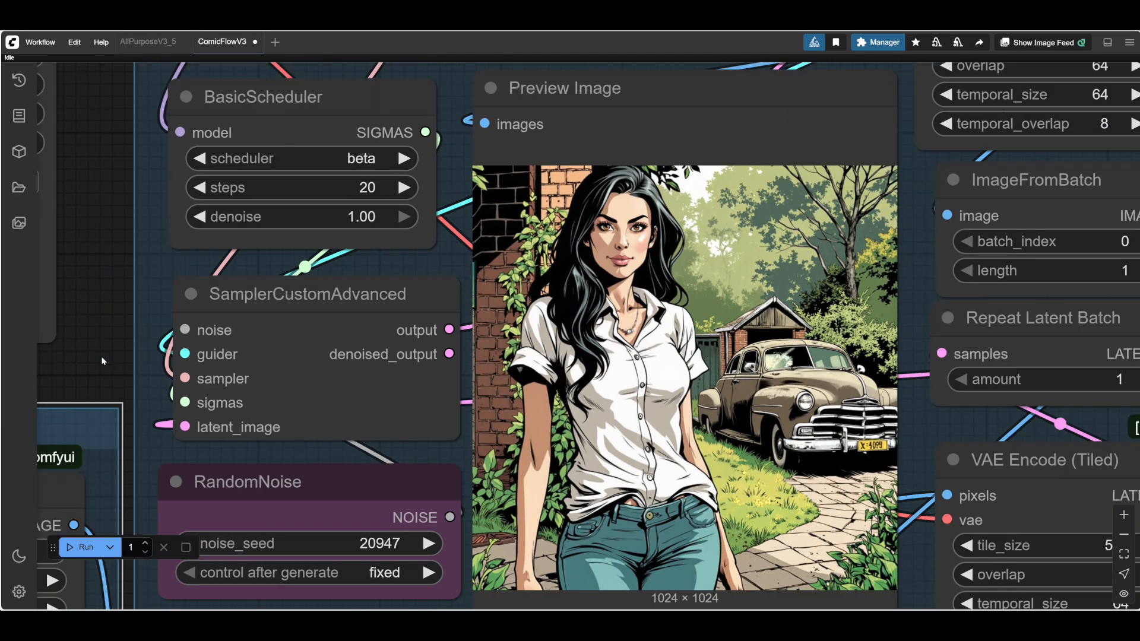
drag(102, 361, 199, 333)
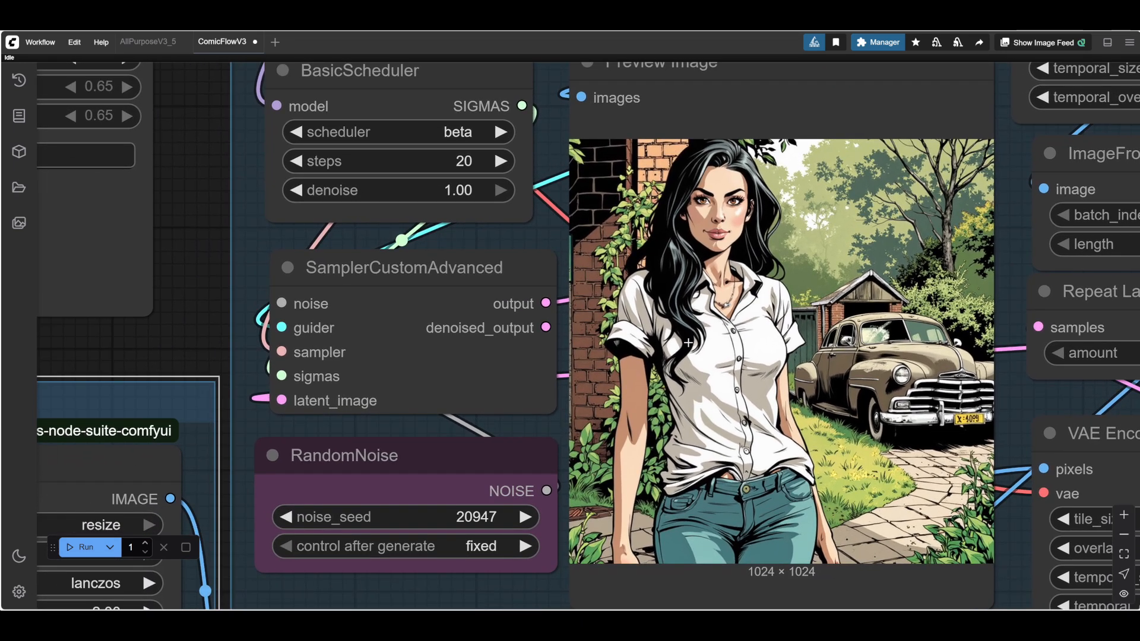
drag(175, 311, 74, 345)
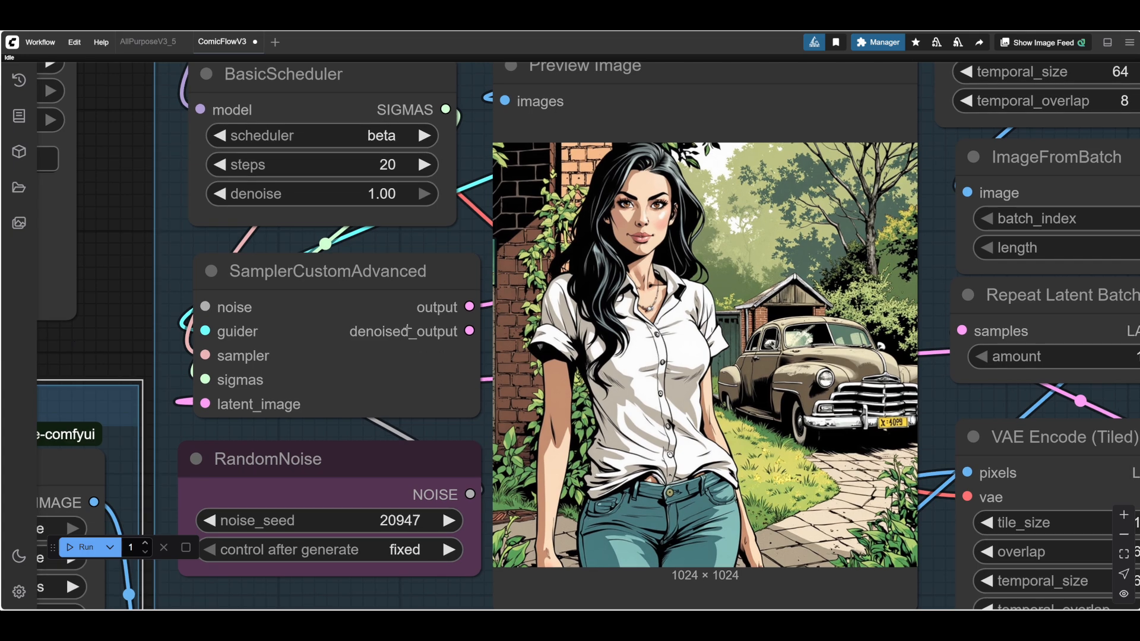
scroll(670, 343, up, 5)
scroll(677, 341, down, 6)
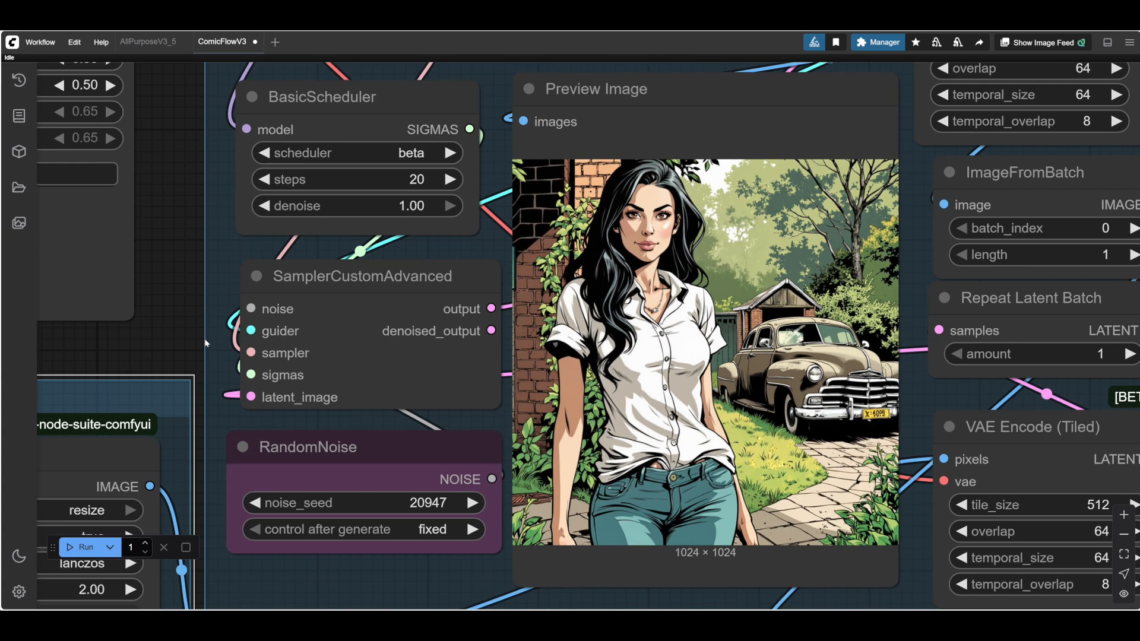
Enable the Apeeps\mrzpeelv1.safetensors LoRA and generate the garden image with it.
drag(206, 343, 476, 374)
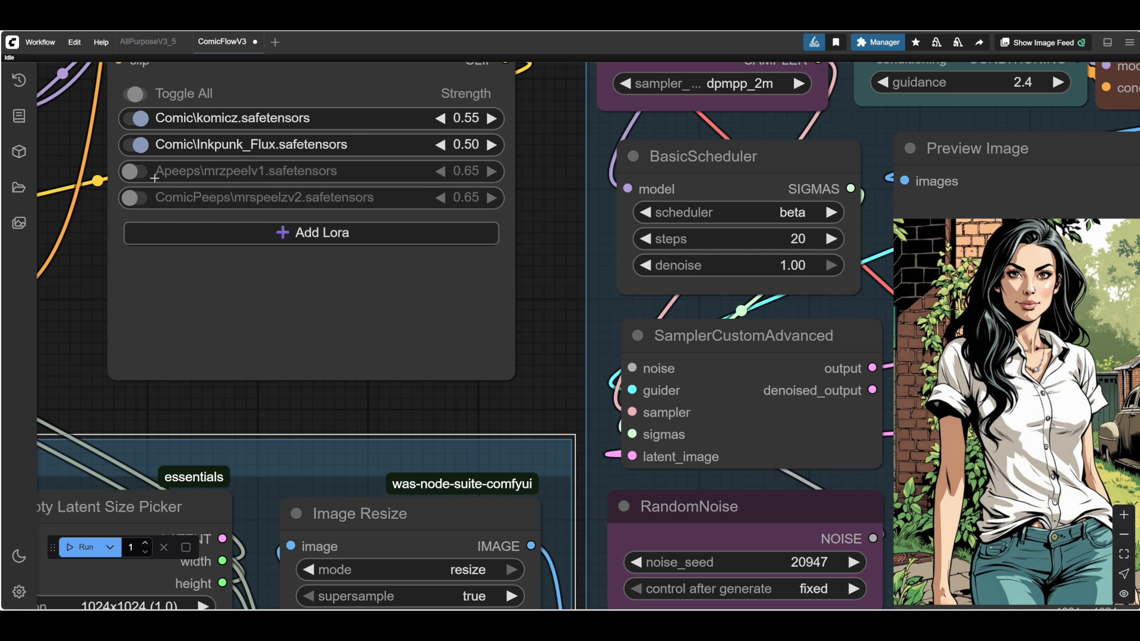
click(130, 172)
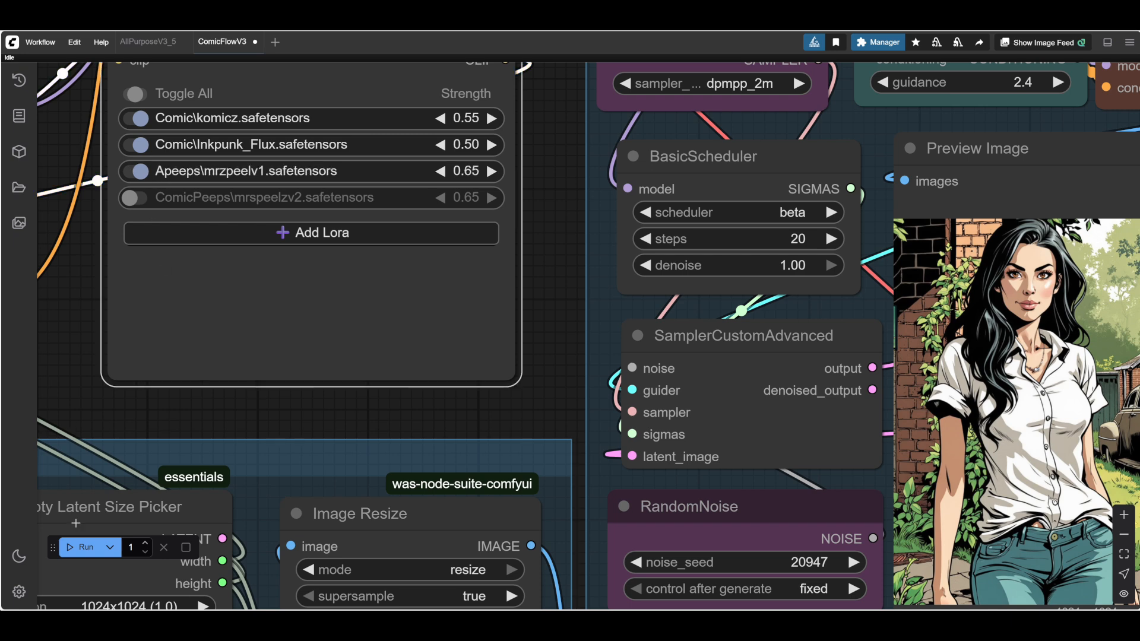
click(90, 553)
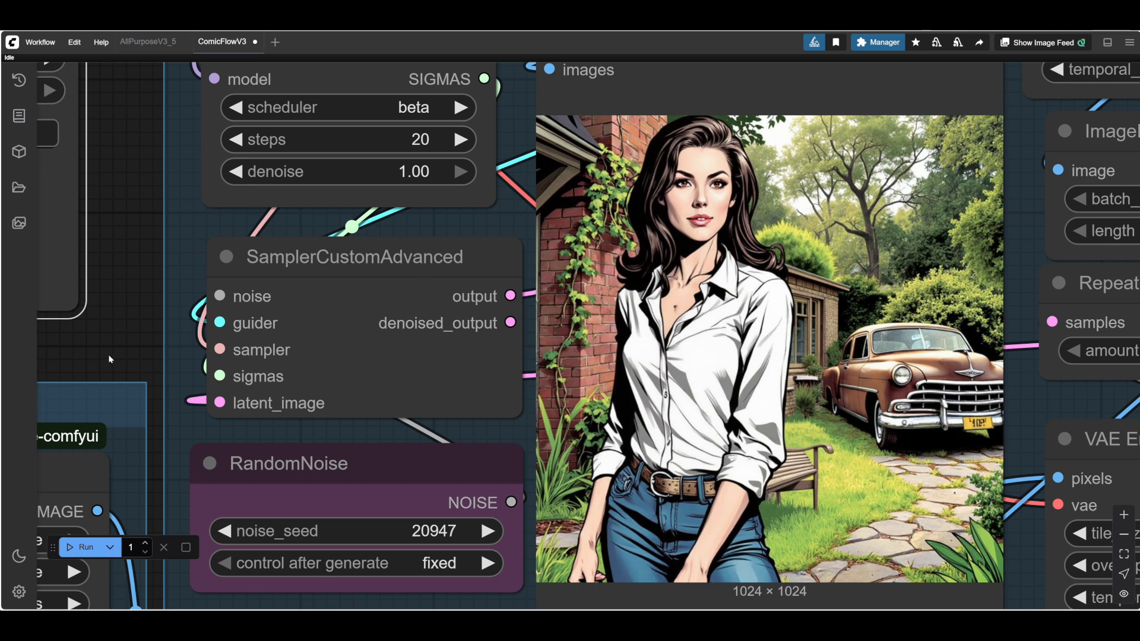
Disable the Apeeps\mrzpeelv1.safetensors LoRA, enable ComicPeeps\mrspeelzv2.safetensors instead and regenerate the garden image.
drag(110, 359, 670, 474)
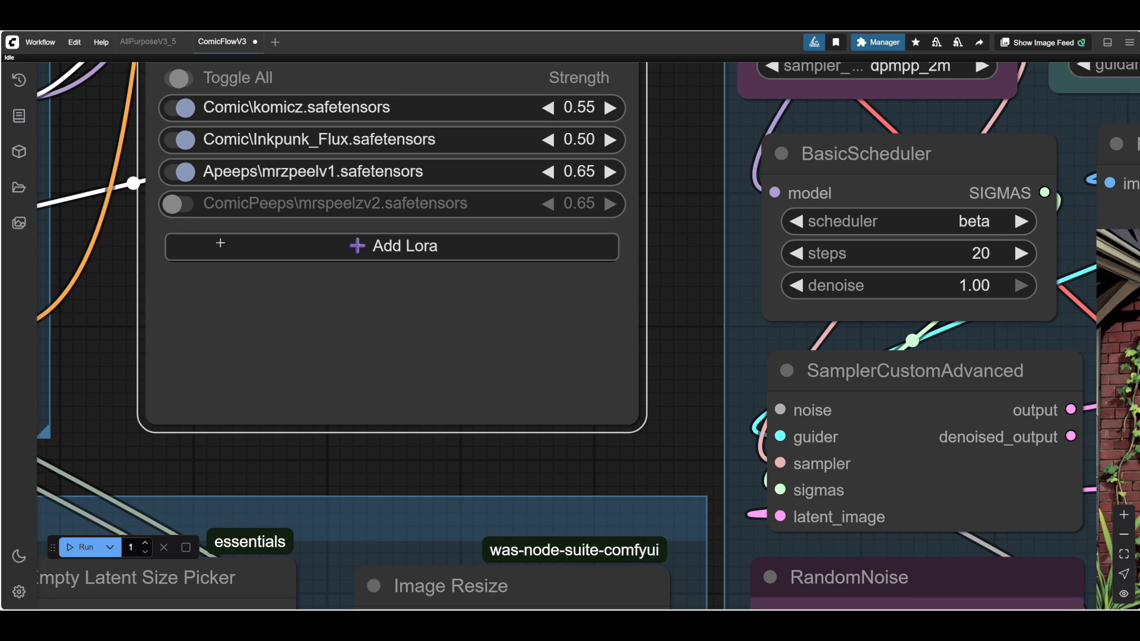
click(183, 173)
click(173, 205)
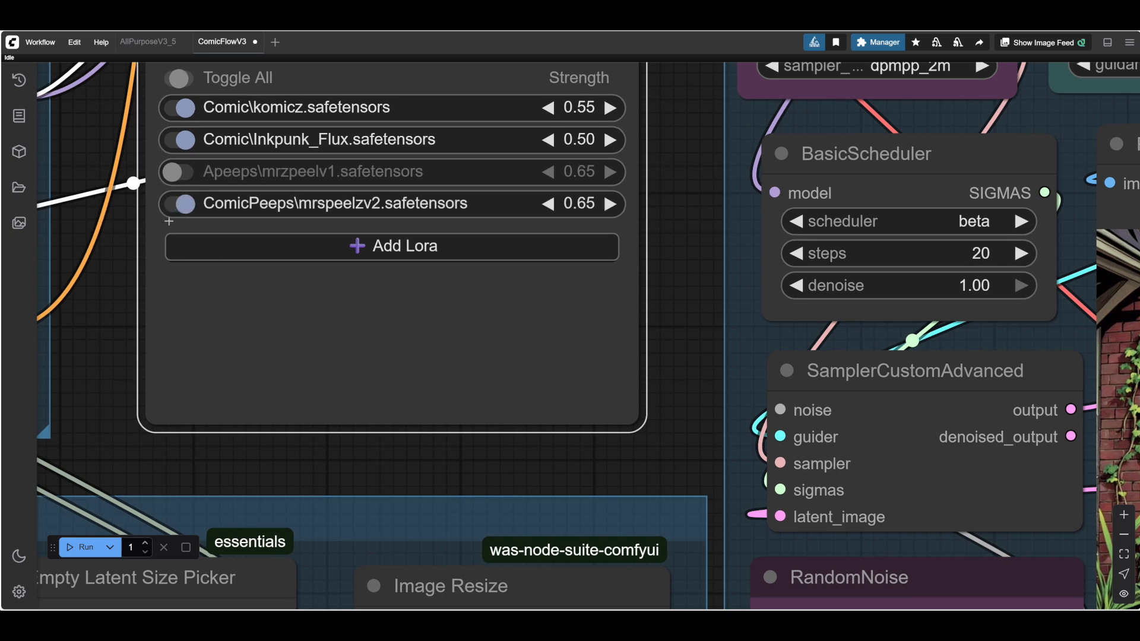
click(79, 545)
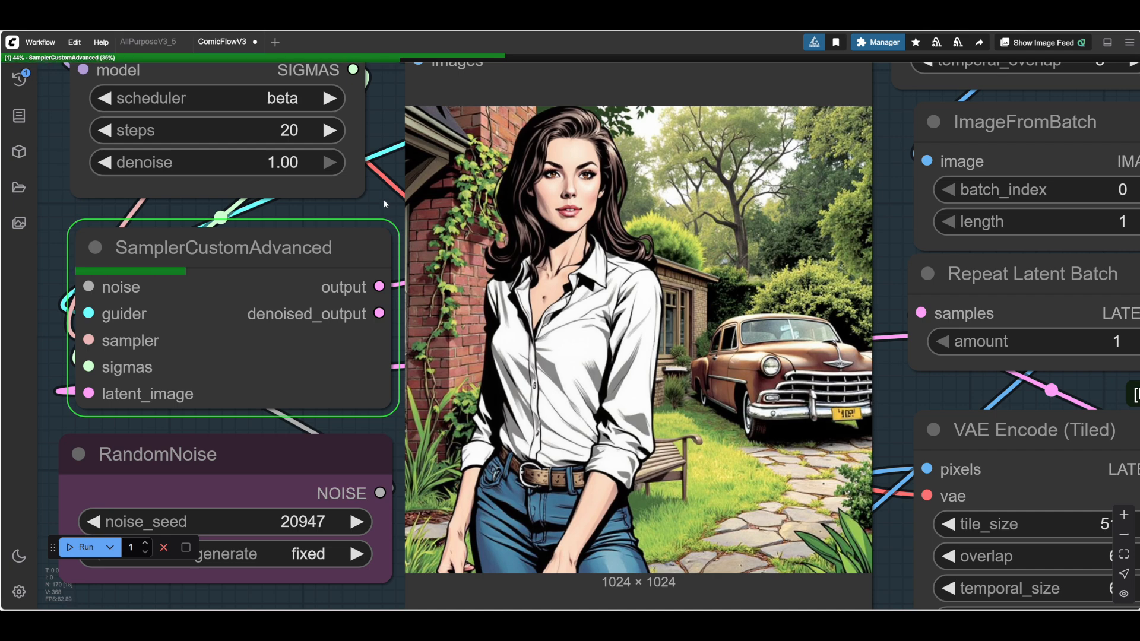
drag(384, 200, 358, 205)
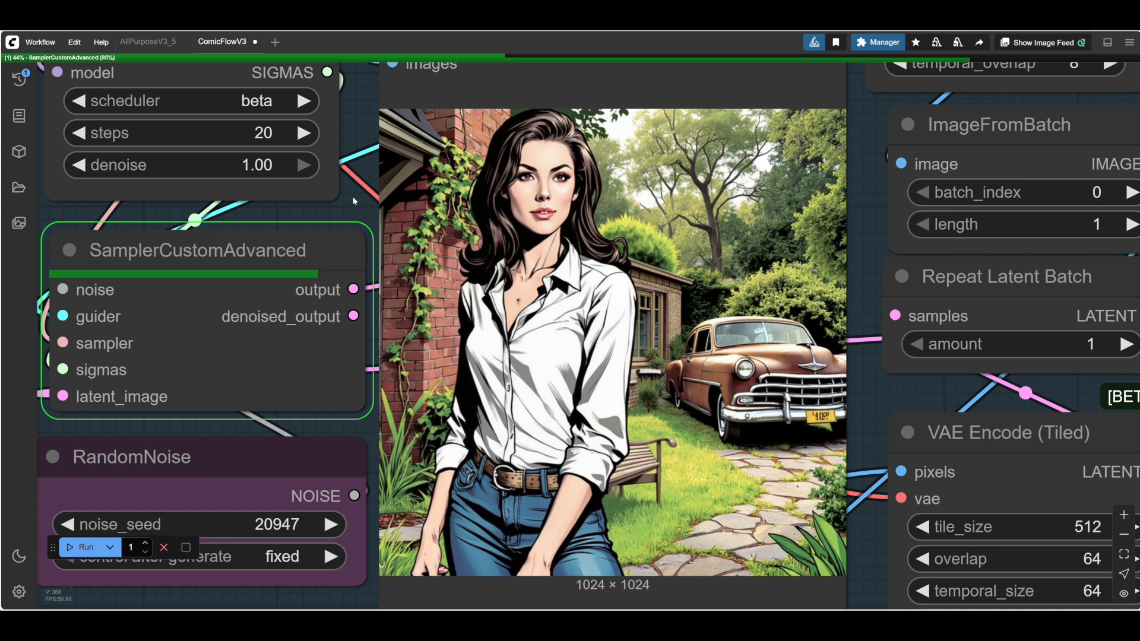
drag(352, 199, 287, 199)
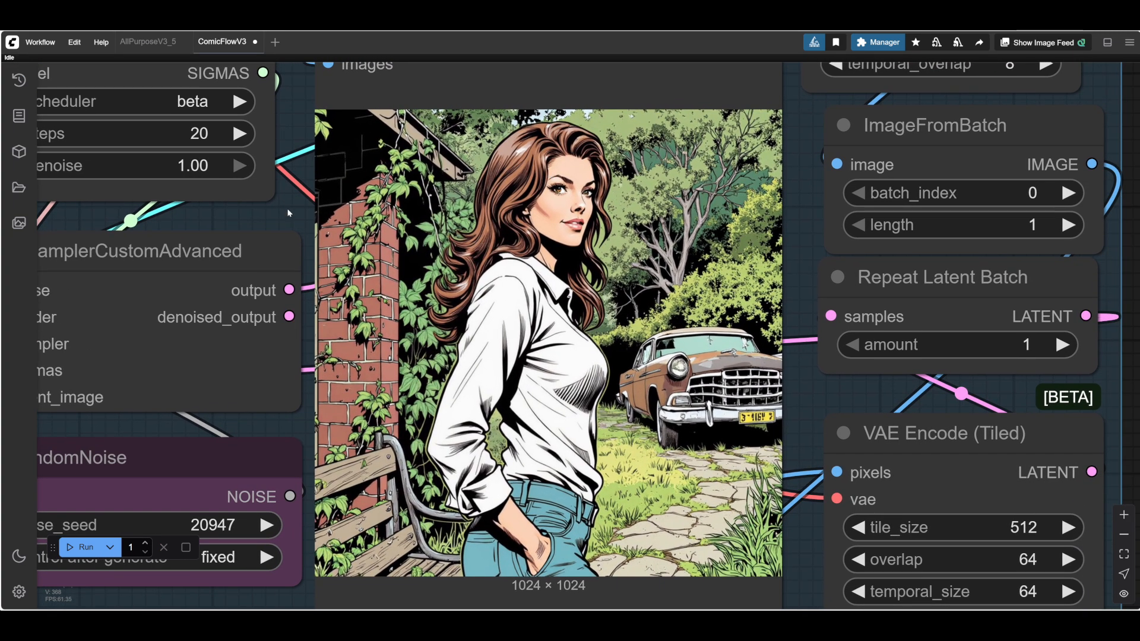
Check the regenerated garden image up close, then set the noise seed to 20948 and generate another version.
scroll(601, 246, up, 5)
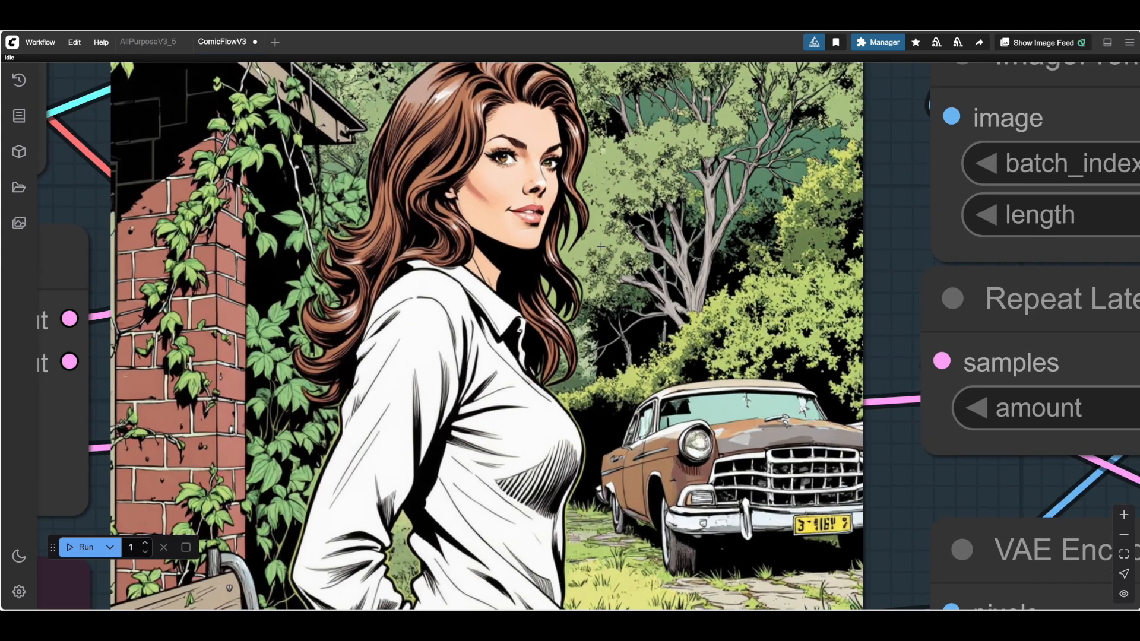
scroll(601, 246, down, 3)
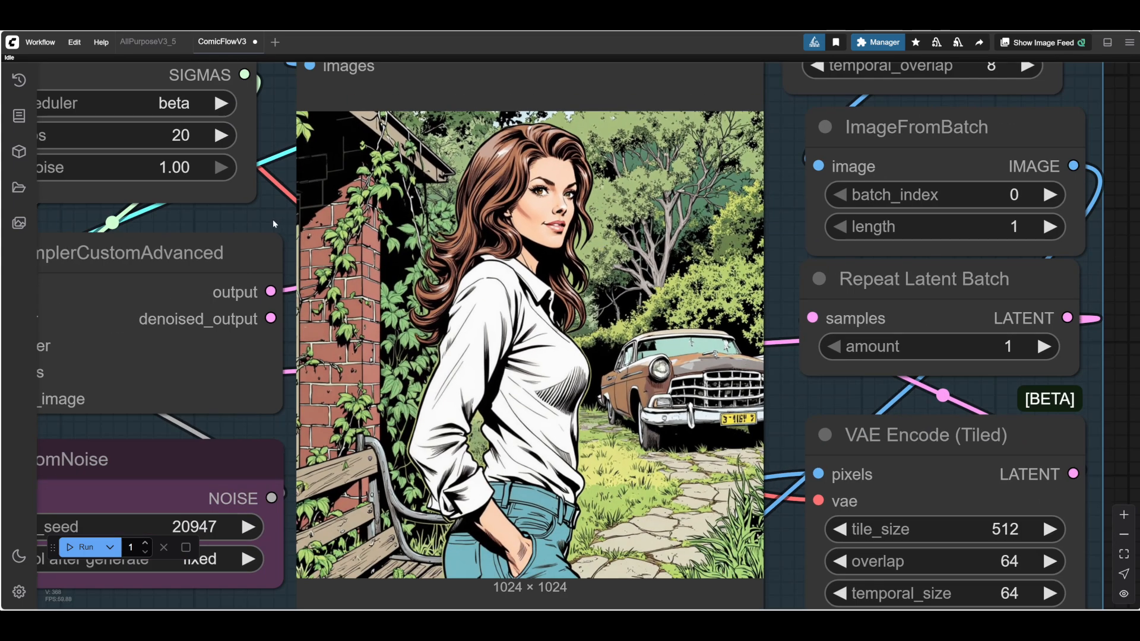
drag(272, 224, 305, 193)
click(266, 500)
click(80, 547)
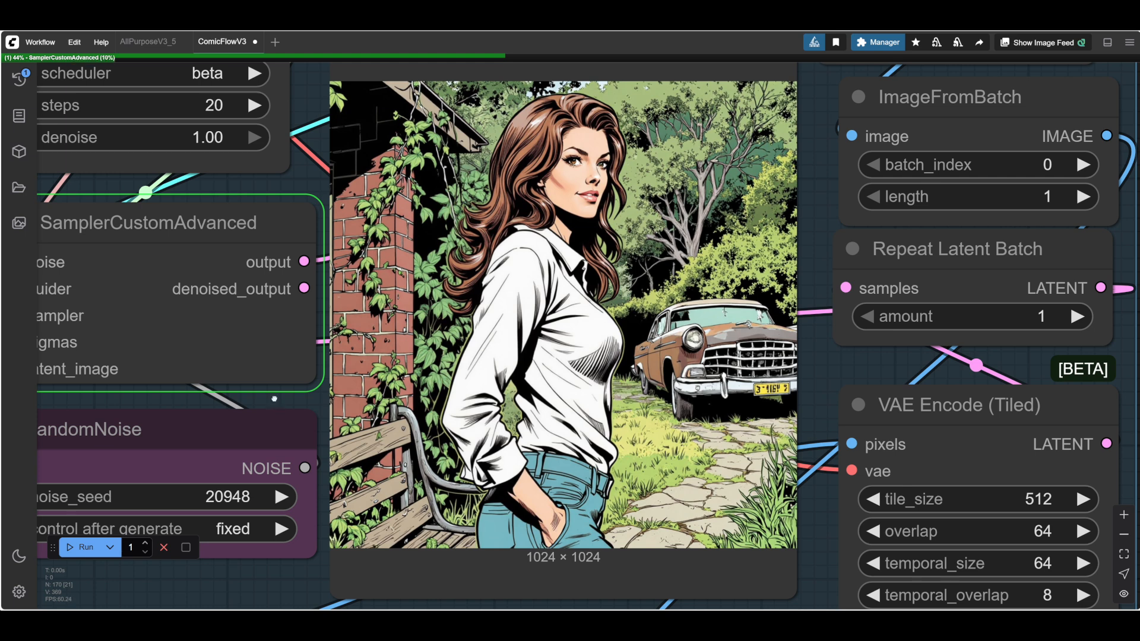
drag(304, 175, 245, 202)
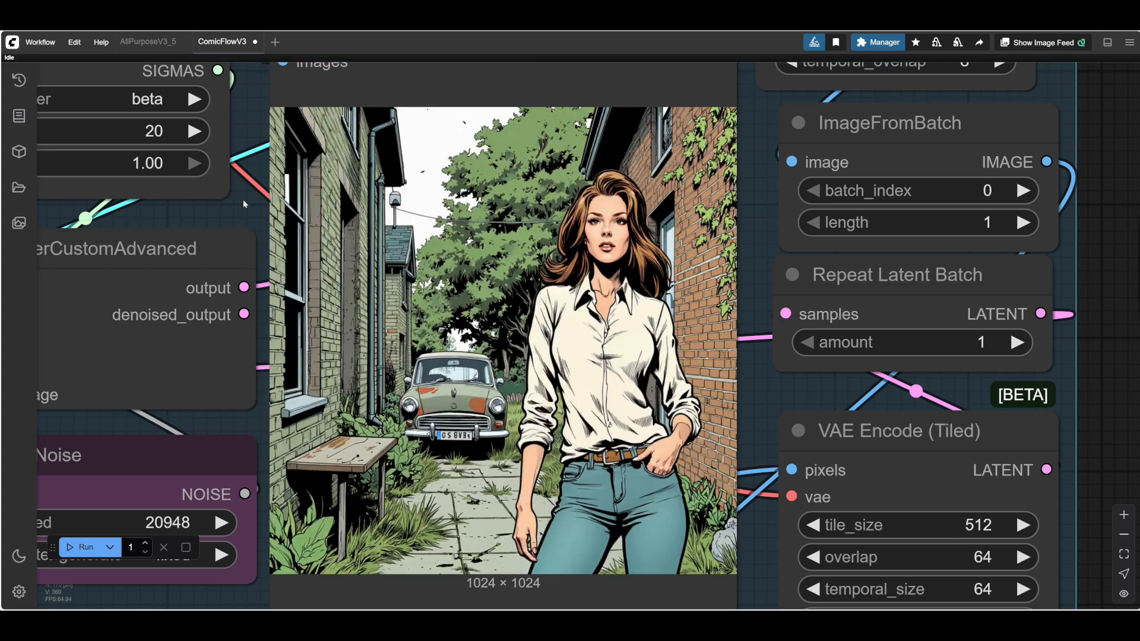
Examine the image generated with seed 20948, comparing the face, clothing and background up close and at full size.
scroll(627, 243, up, 5)
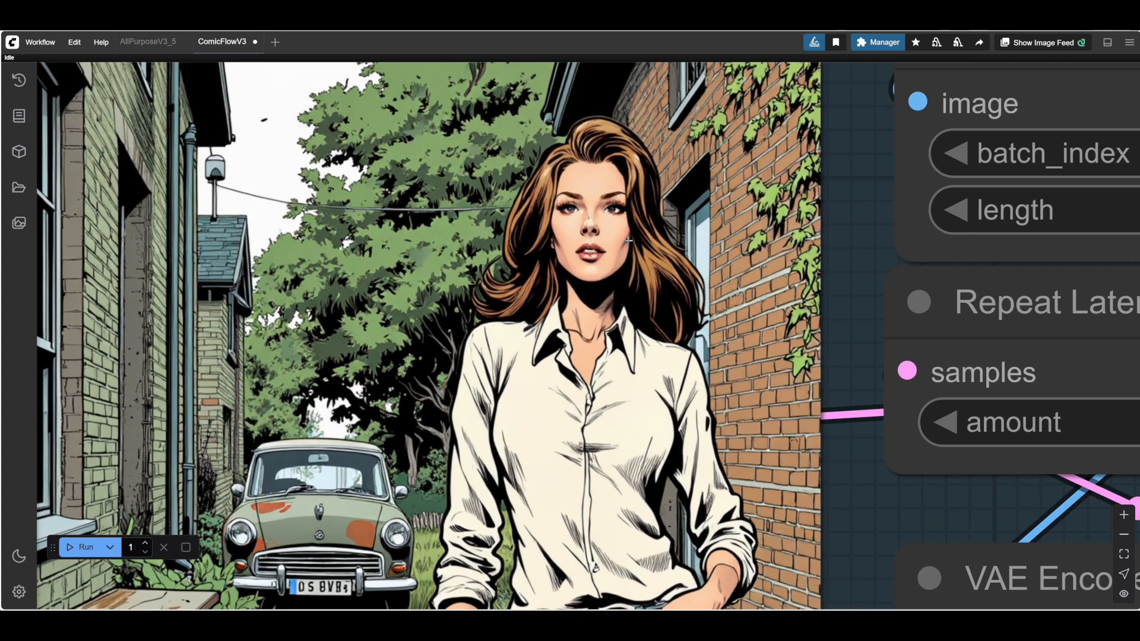
scroll(629, 240, down, 6)
scroll(628, 240, up, 5)
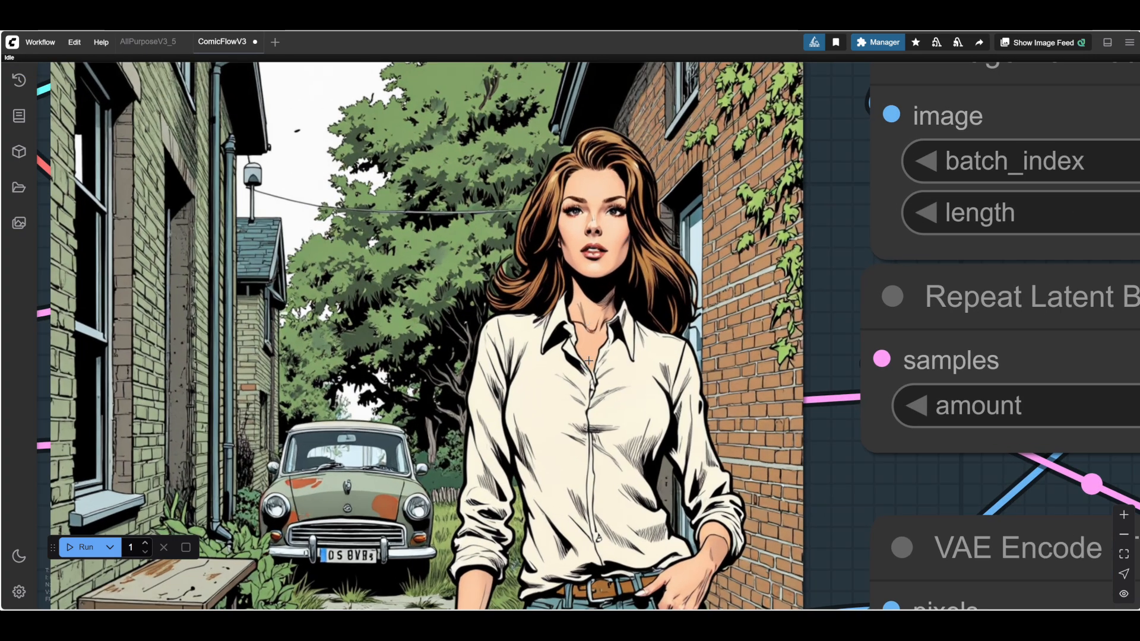
scroll(294, 232, down, 6)
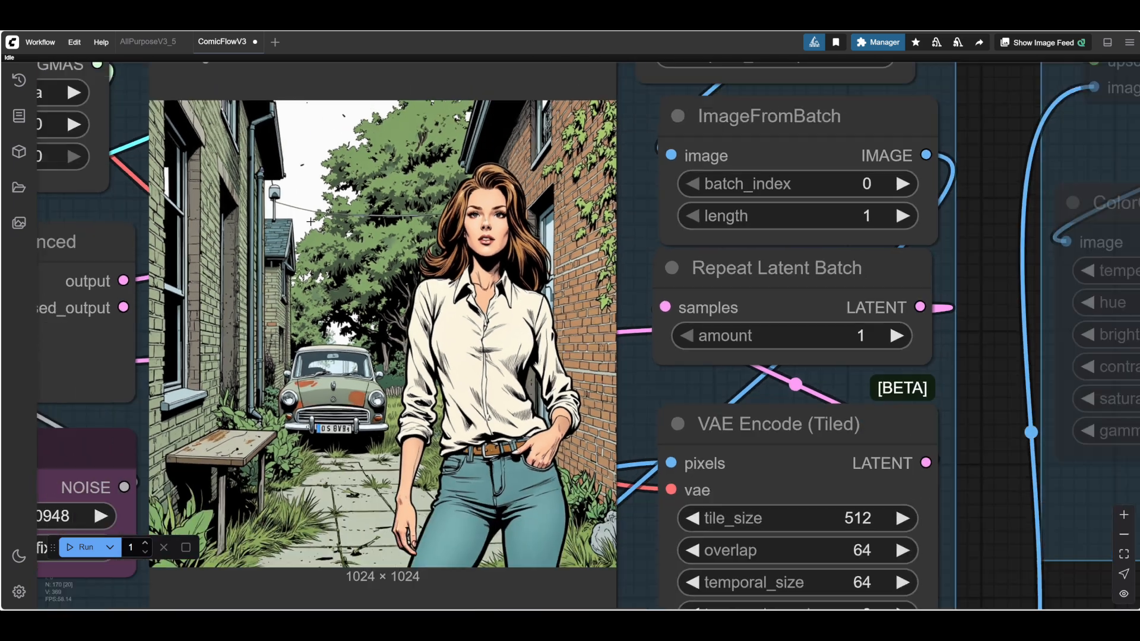
scroll(240, 209, up, 3)
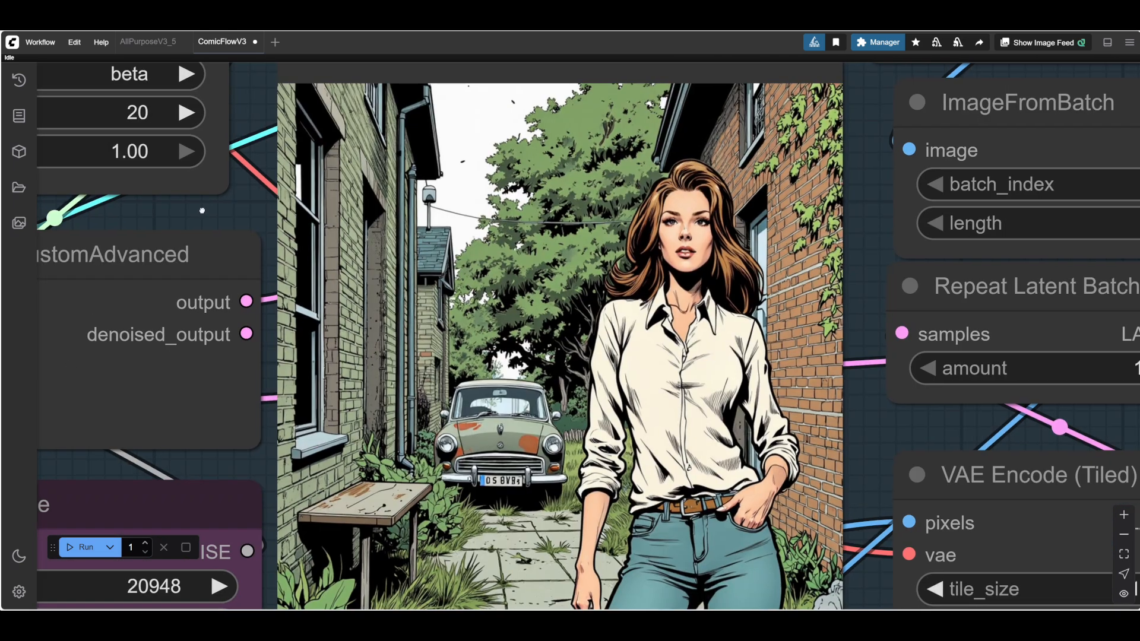
Disable the komicz and Inkpunk_Flux LoRAs and add Amedia\OilPaintZV1.safetensors to the Power Lora Loader.
drag(241, 209, 239, 205)
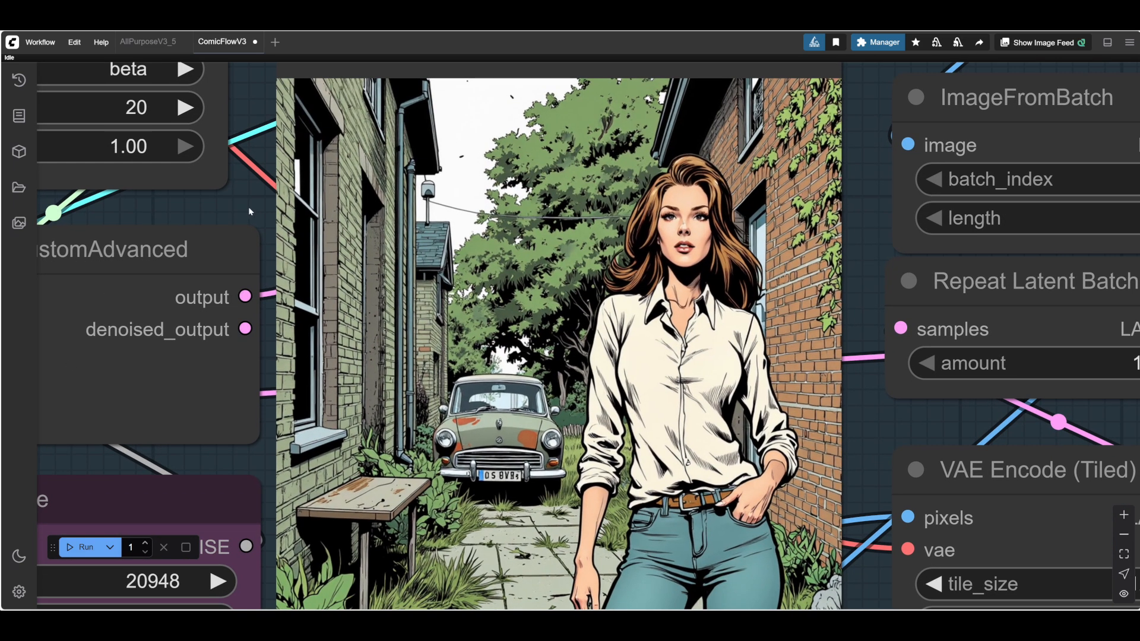
scroll(249, 211, down, 3)
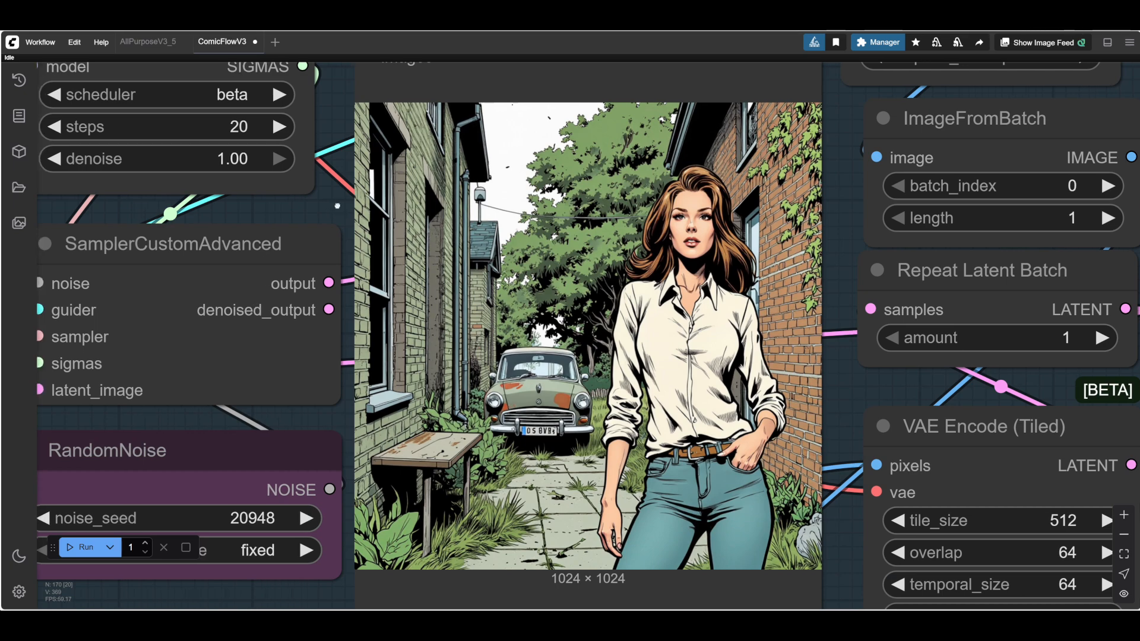
drag(333, 208, 408, 211)
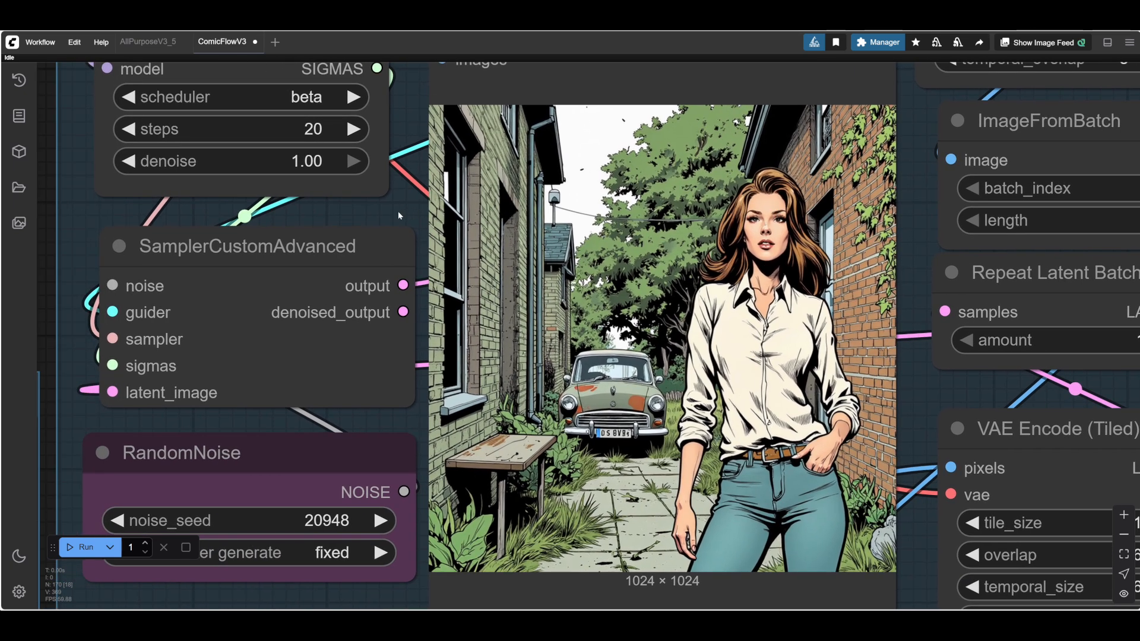
scroll(241, 209, left, 5)
drag(254, 187, 749, 336)
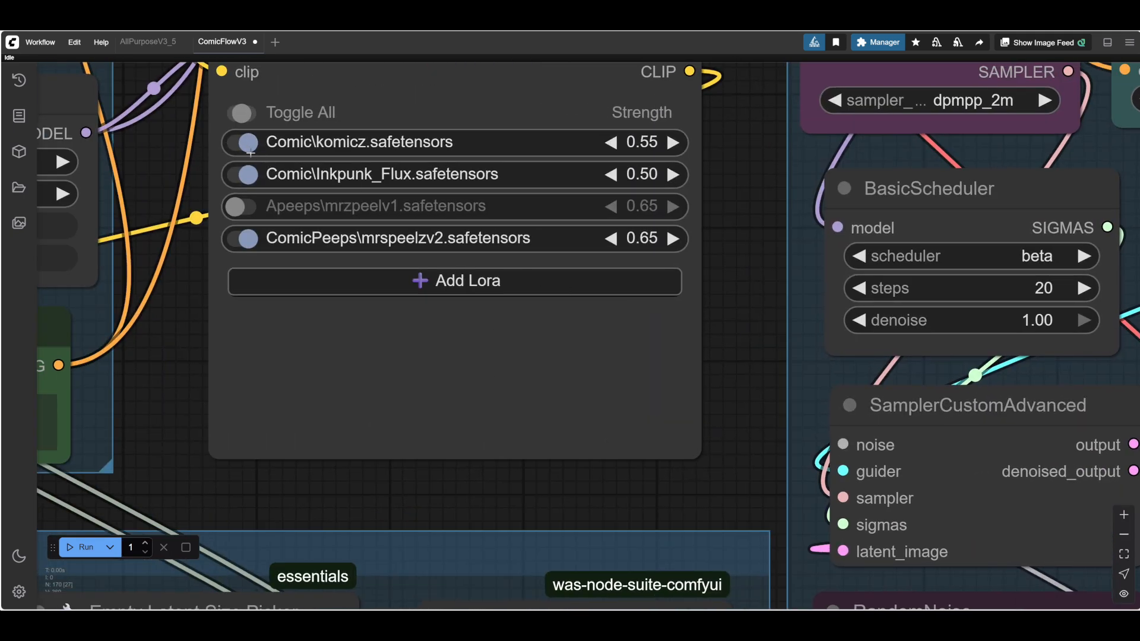
click(432, 285)
scroll(434, 294, down, 2)
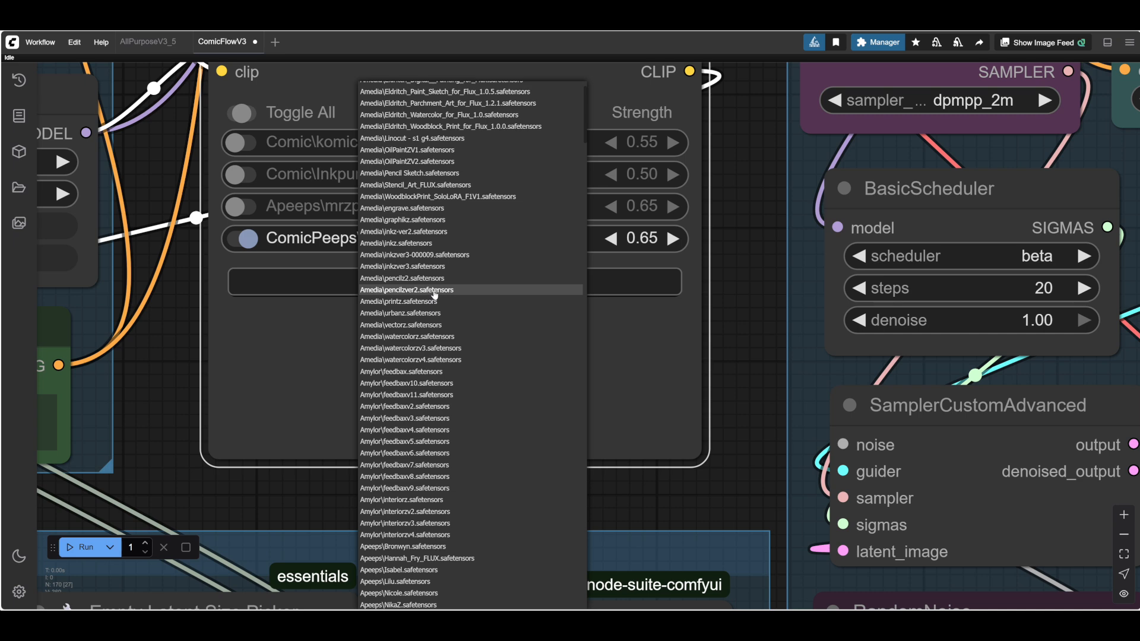
click(407, 150)
Set the strength of Amedia\OilPaintZV1.safetensors to 0.65 and that of ComicPeeps\mrspeelzv2.safetensors to 0.55.
click(611, 270)
click(611, 270)
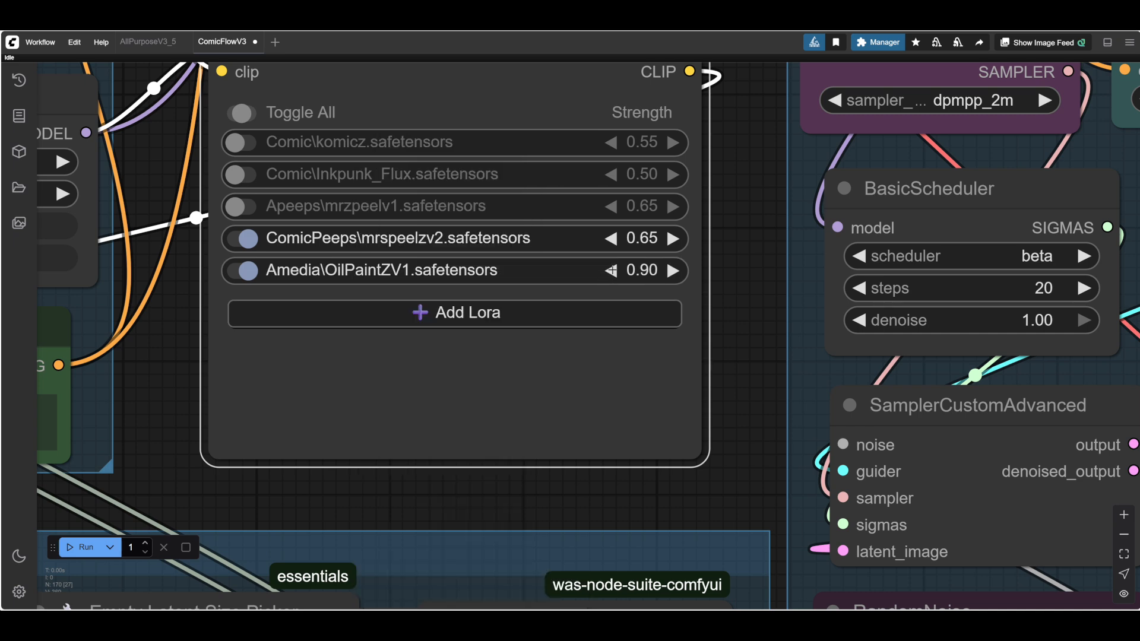
drag(611, 270, 594, 270)
click(611, 238)
click(610, 238)
Make the prompt begin "An oil painting on canvas", remove the pen and ink style wording after "morning light" and generate the image.
scroll(634, 461, left, 10)
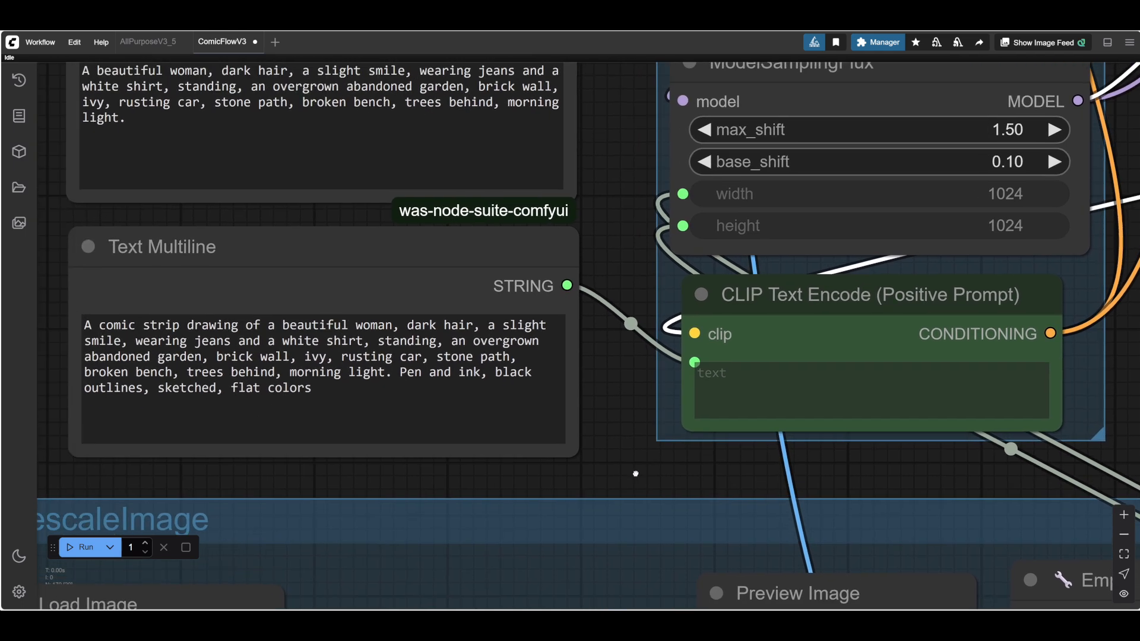
scroll(633, 461, up, 2)
scroll(324, 344, left, 6)
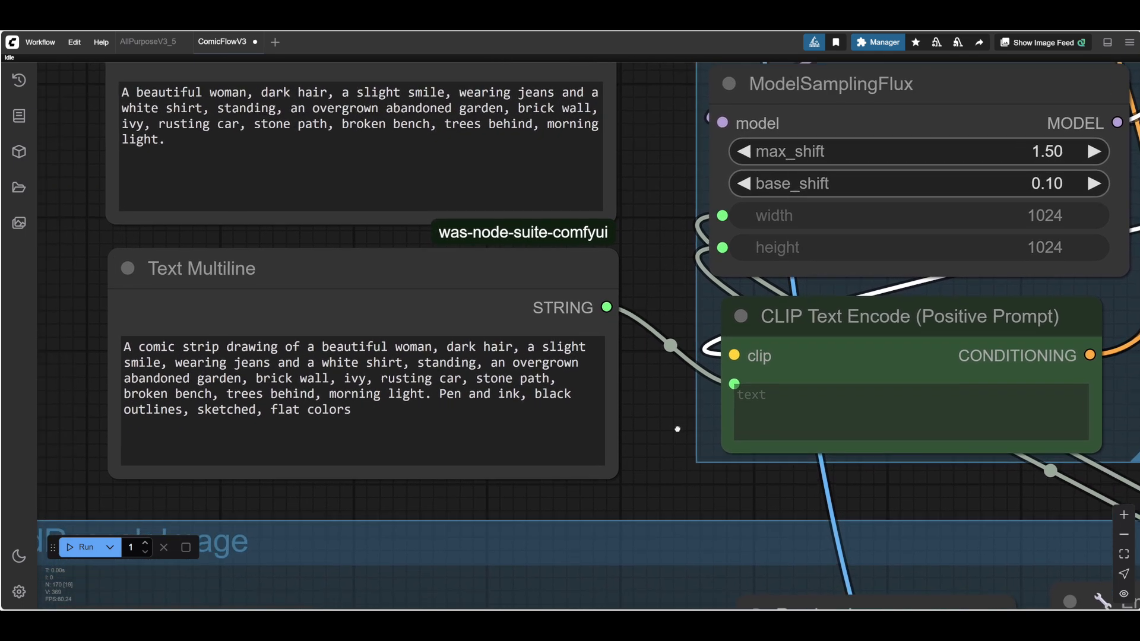
drag(353, 346, 203, 344)
text(An oil painting on canvas)
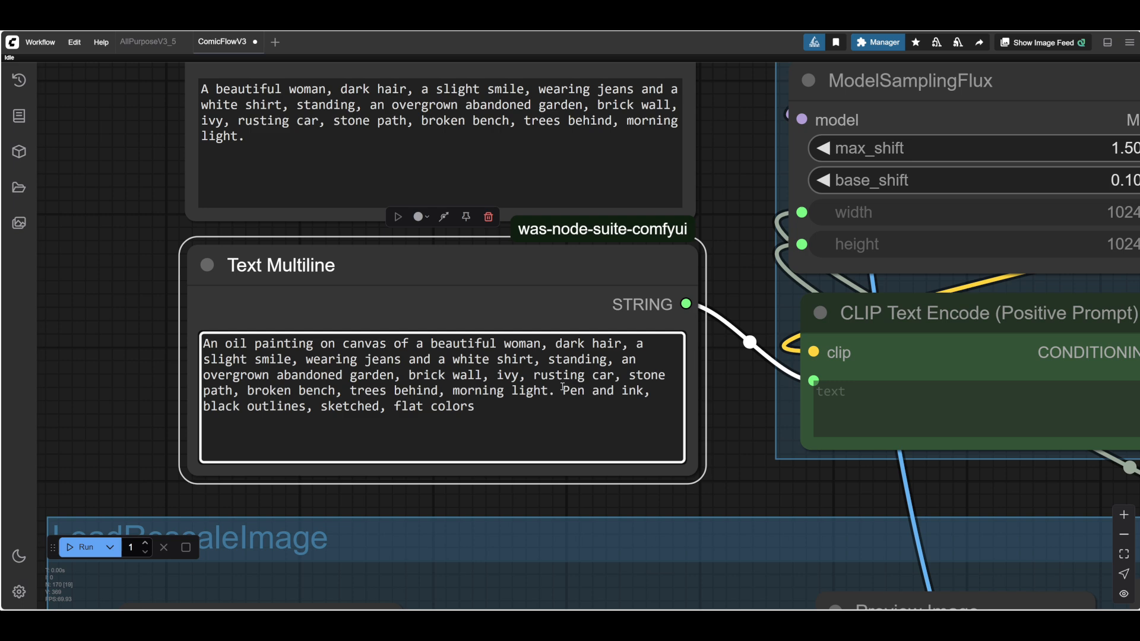
drag(547, 391, 677, 412)
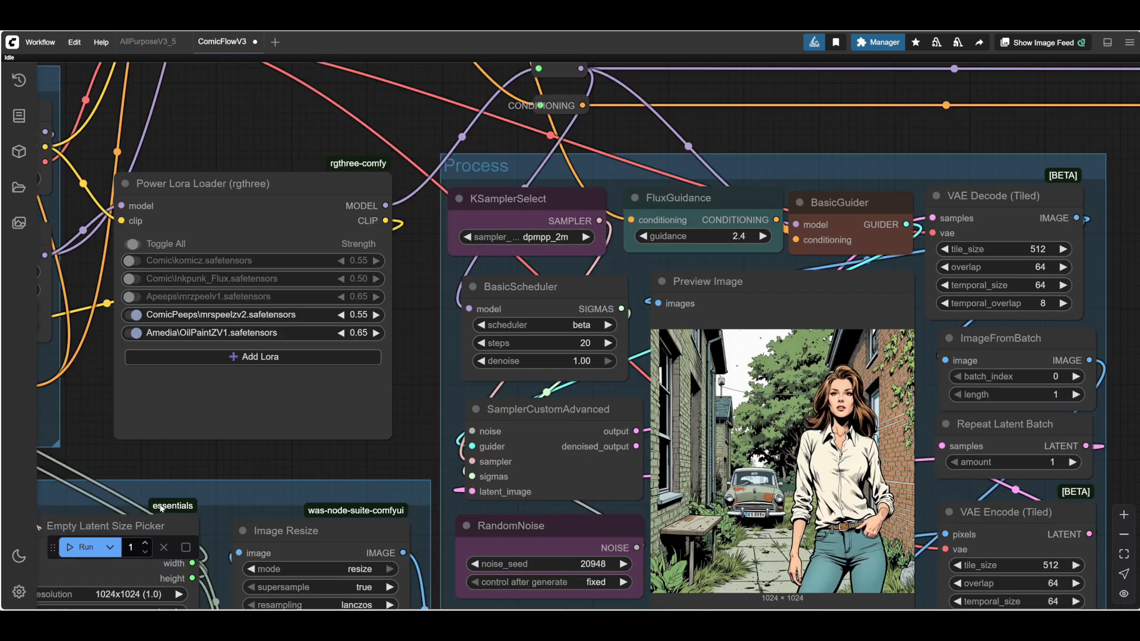
click(86, 547)
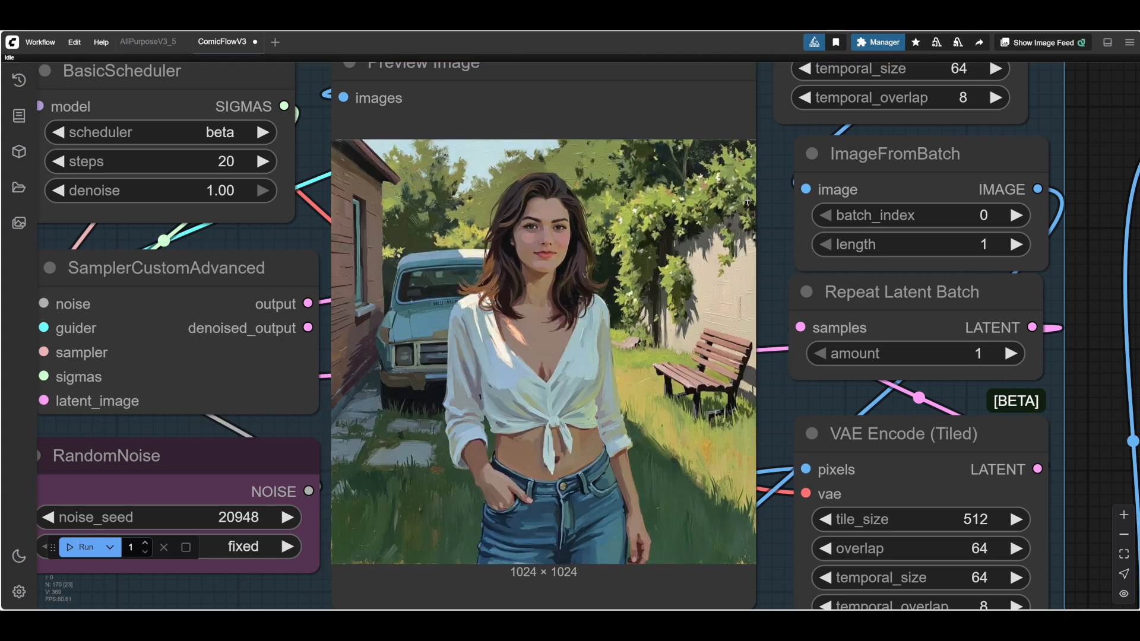
Check the oil painting up close, then extend the end of the prompt with "thick paint impasto".
scroll(639, 254, up, 6)
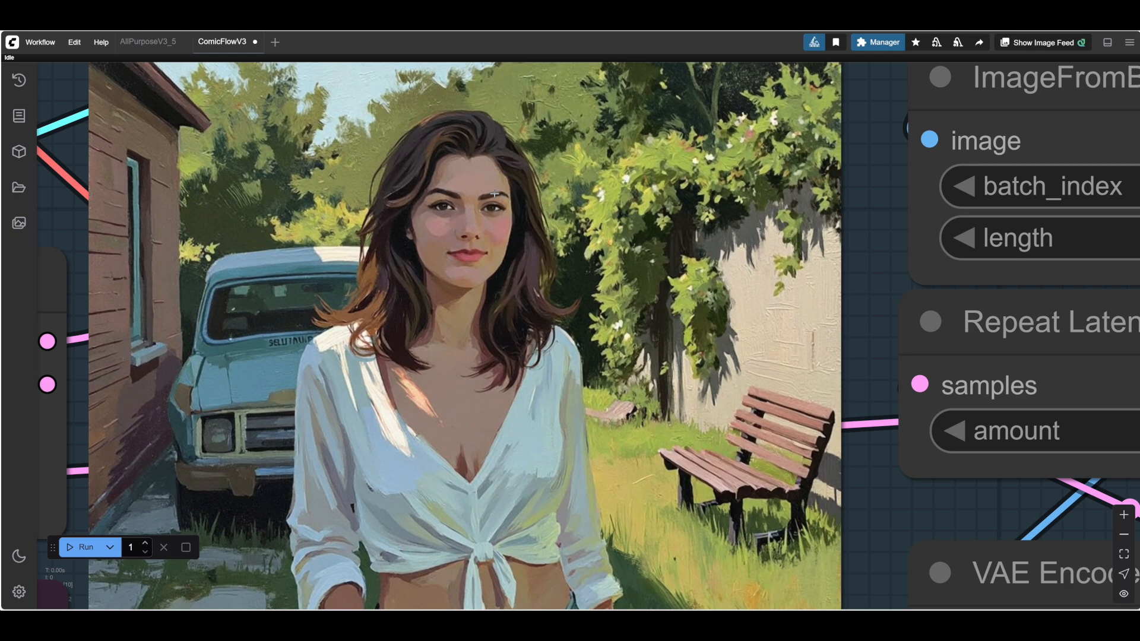
scroll(496, 194, down, 9)
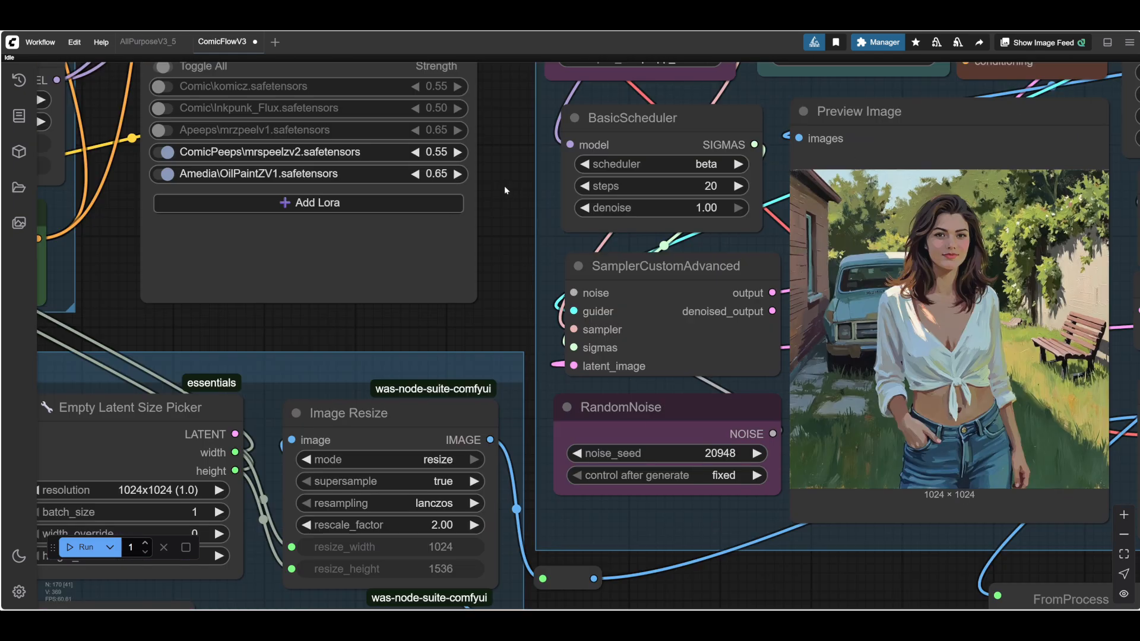
drag(505, 189, 494, 208)
scroll(483, 200, left, 10)
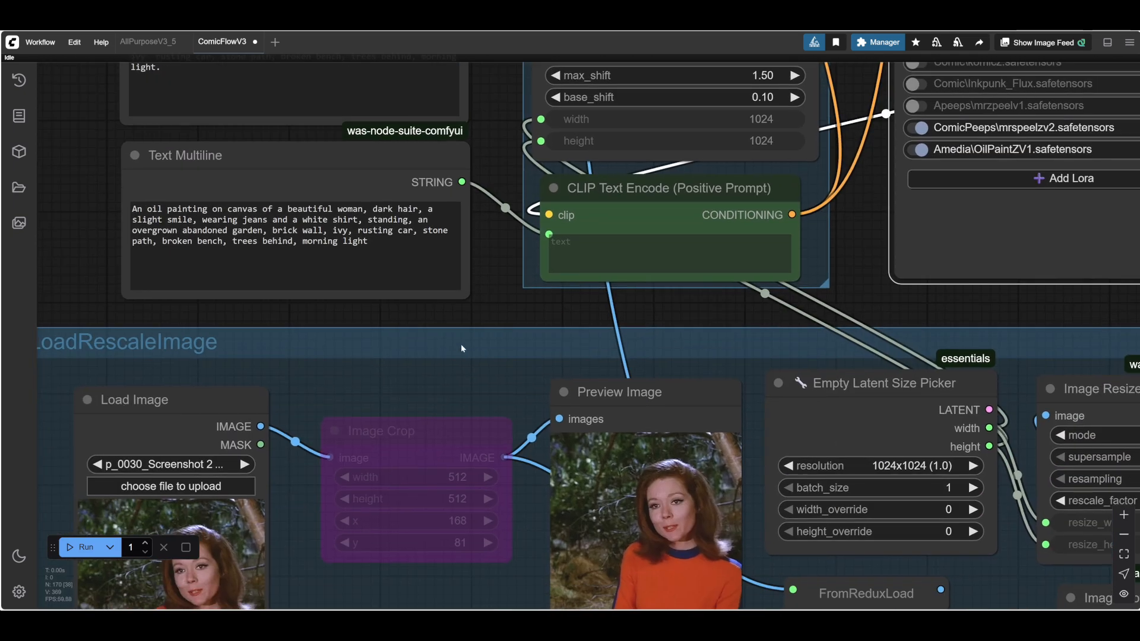
scroll(516, 377, up, 6)
scroll(515, 370, left, 4)
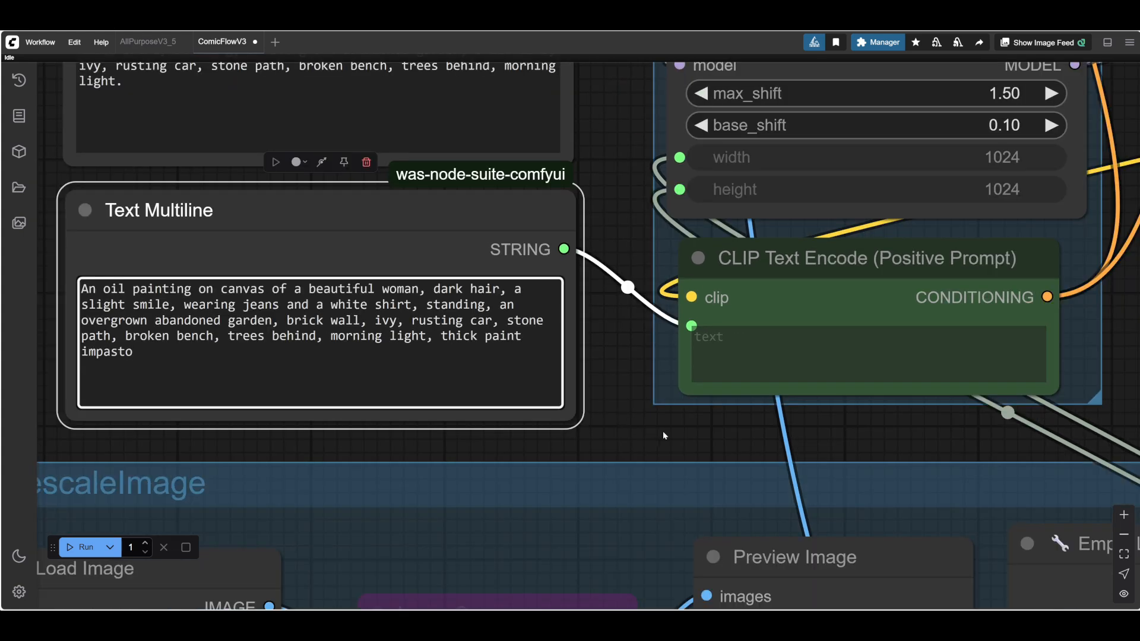
click(663, 431)
Set the Amedia\OilPaintZV1.safetensors strength to 0.75 and regenerate the garden painting.
scroll(663, 431, right, 8)
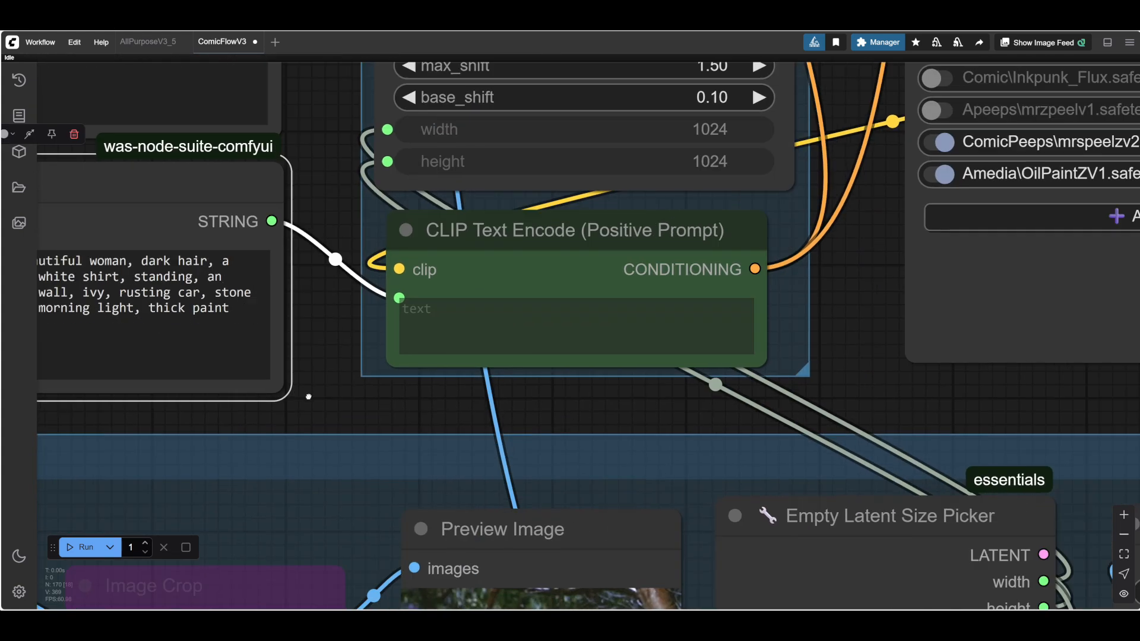
drag(779, 384, 549, 446)
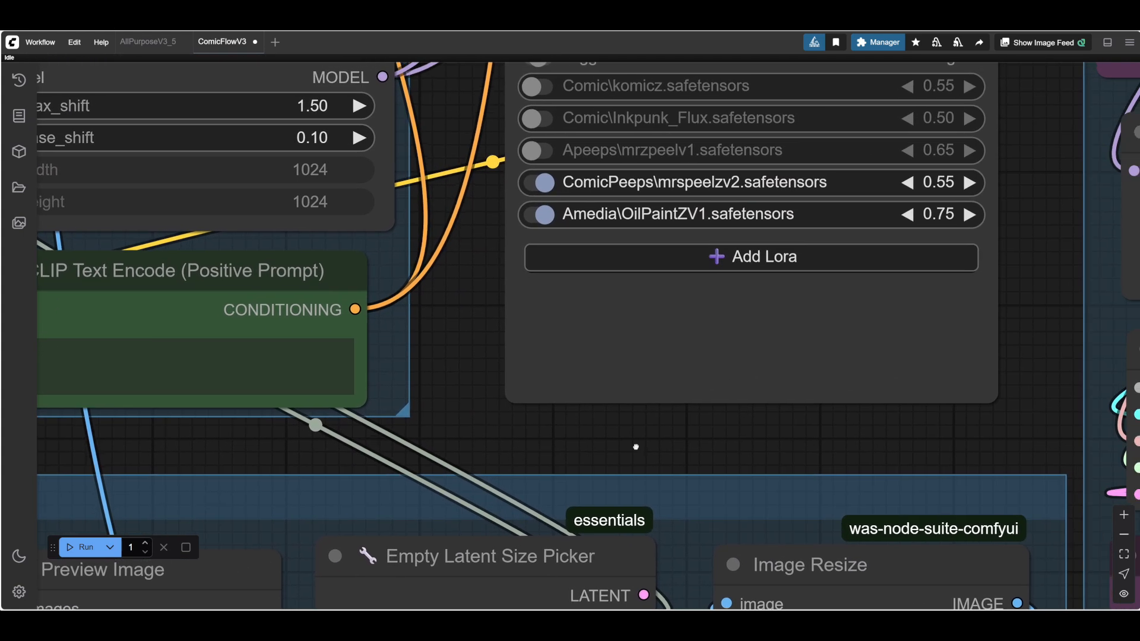
drag(636, 447, 256, 432)
scroll(402, 442, right, 3)
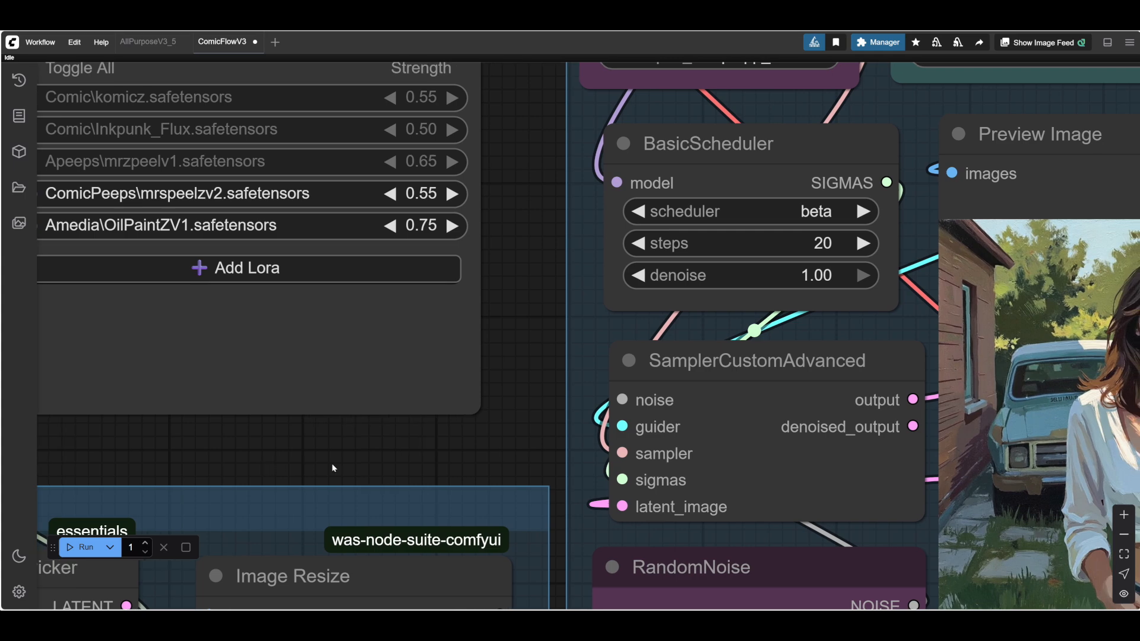
scroll(380, 454, right, 3)
drag(365, 464, 374, 494)
scroll(504, 508, down, 1)
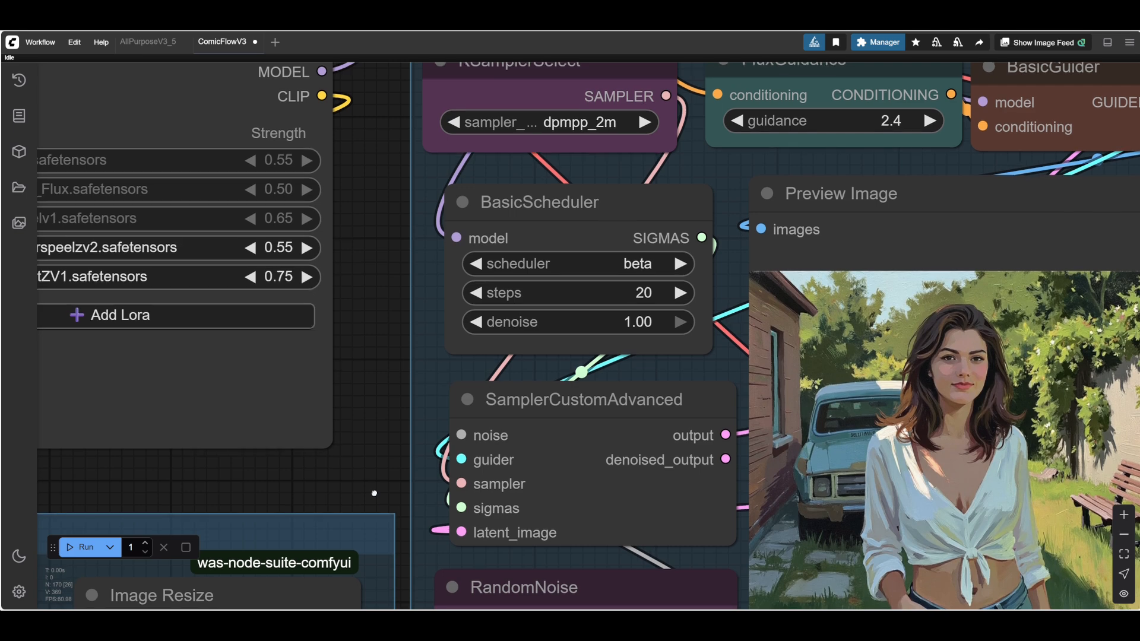
drag(374, 495, 334, 487)
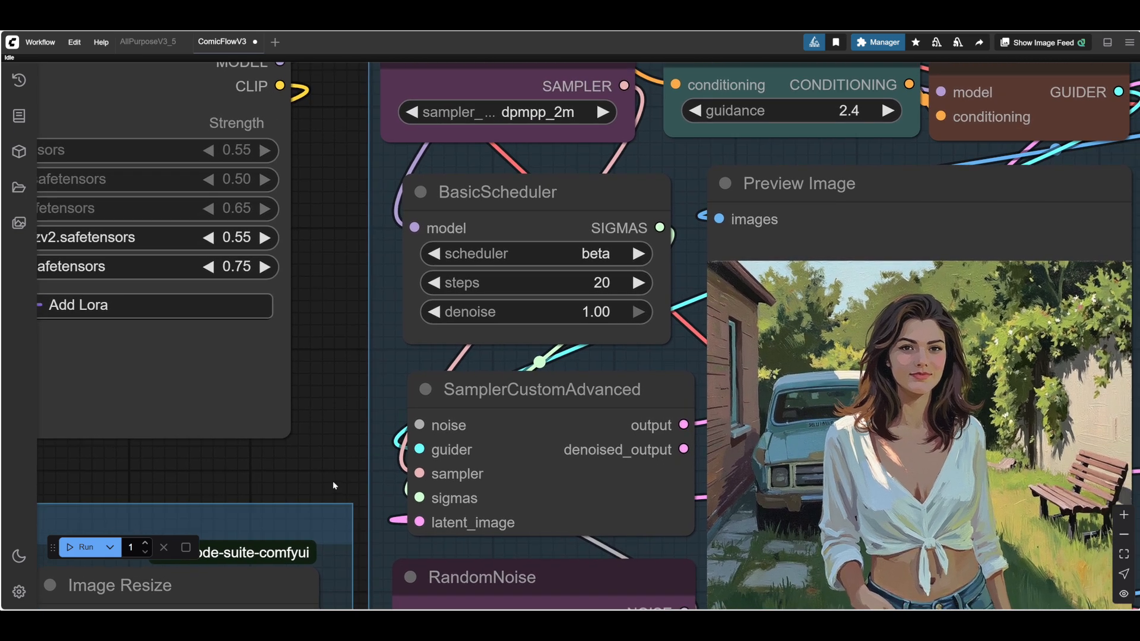
scroll(332, 481, down, 1)
scroll(333, 481, up, 2)
drag(333, 481, 2, 359)
scroll(237, 466, down, 1)
click(82, 555)
Check the regenerated painting, then disable ComicPeeps\mrspeelzv2.safetensors, enable Apeeps\mrzpeelv1.safetensors instead and generate the garden image again.
scroll(108, 426, up, 3)
scroll(108, 426, down, 1)
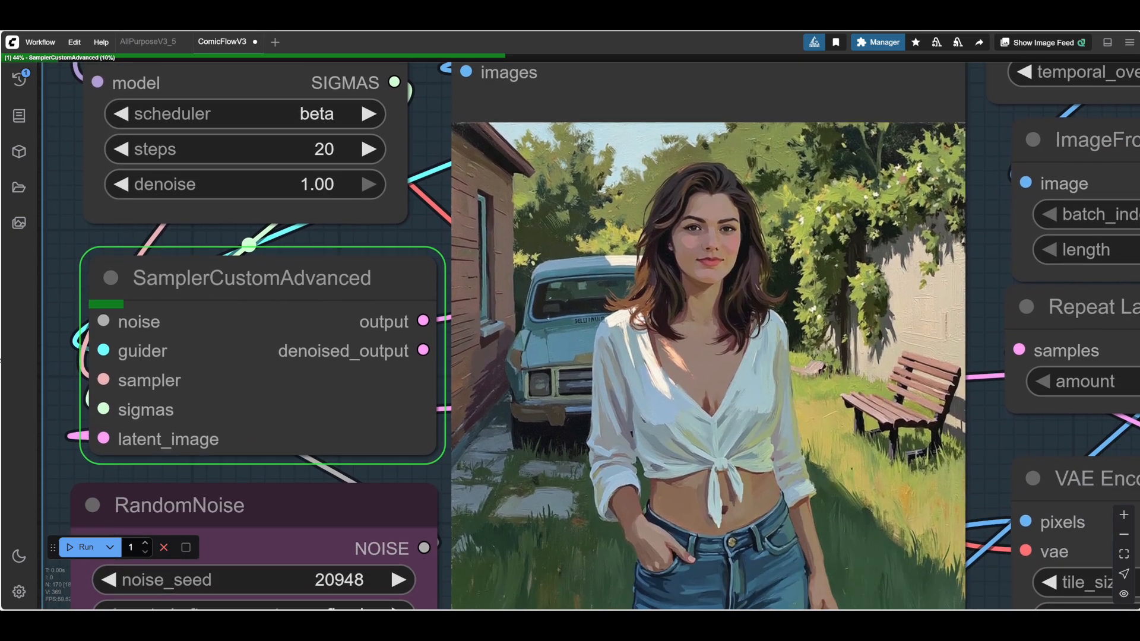
drag(432, 459, 357, 437)
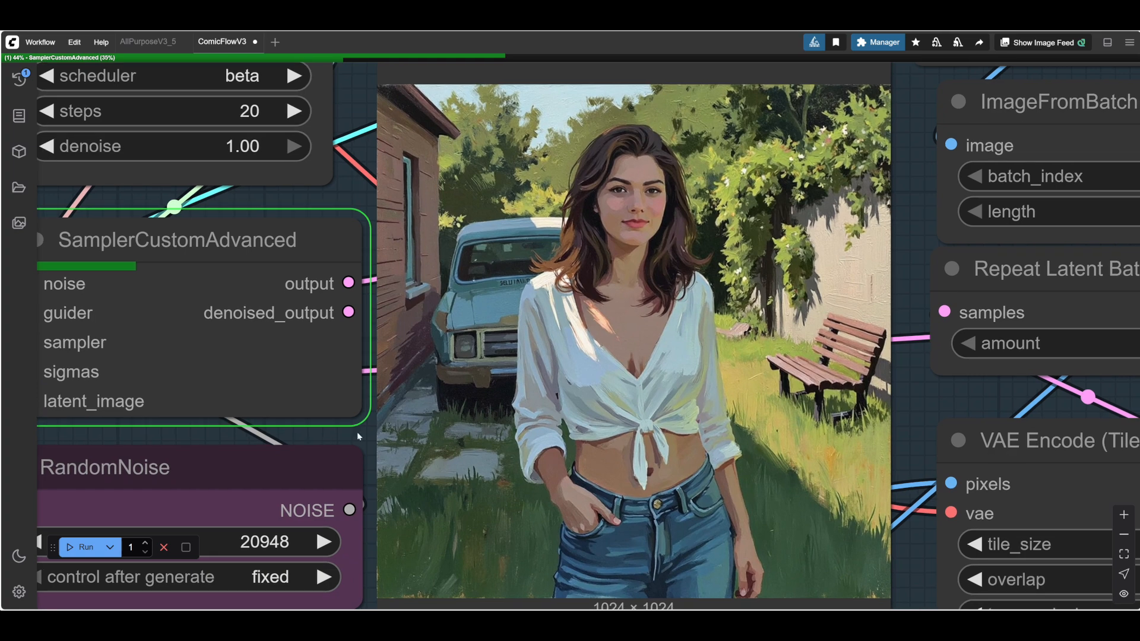
scroll(811, 295, up, 5)
scroll(810, 294, down, 3)
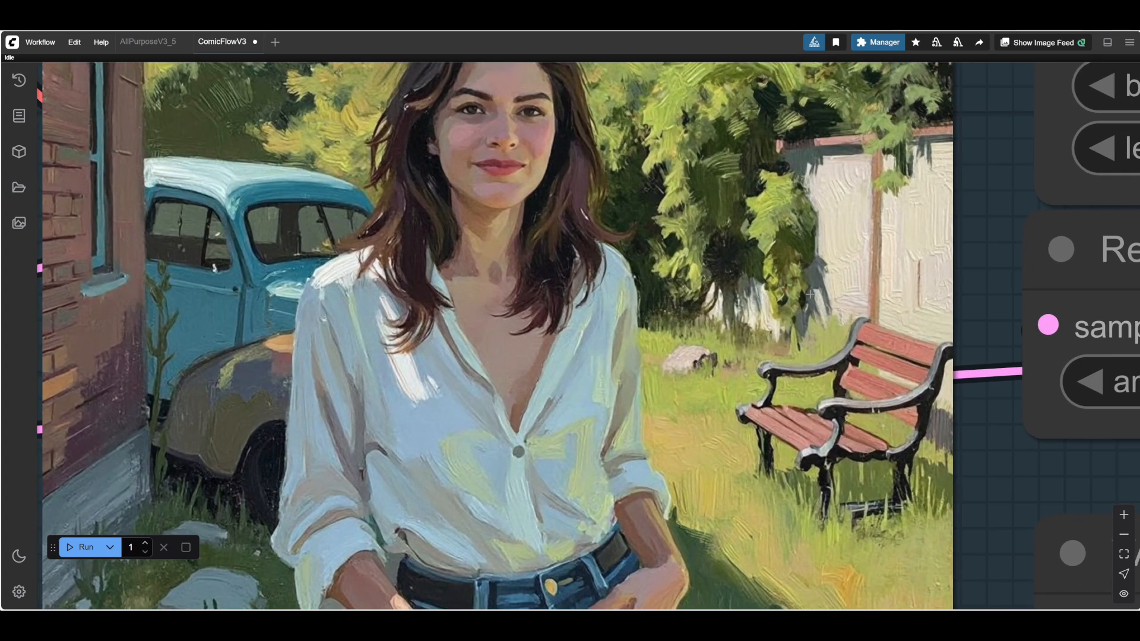
scroll(683, 204, down, 4)
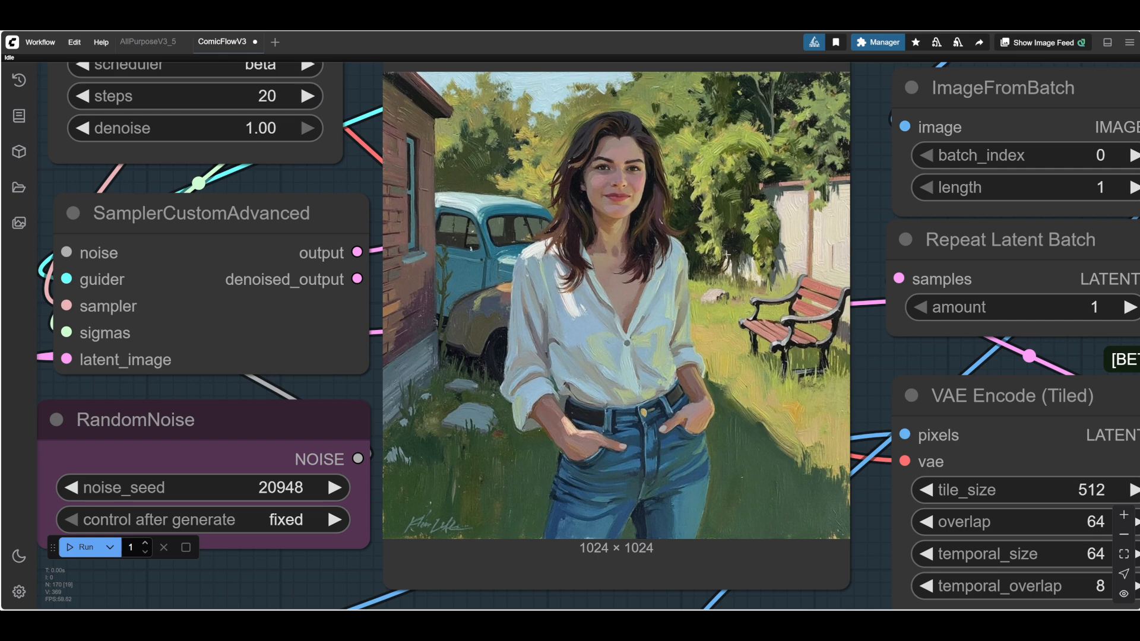
drag(310, 565, 739, 540)
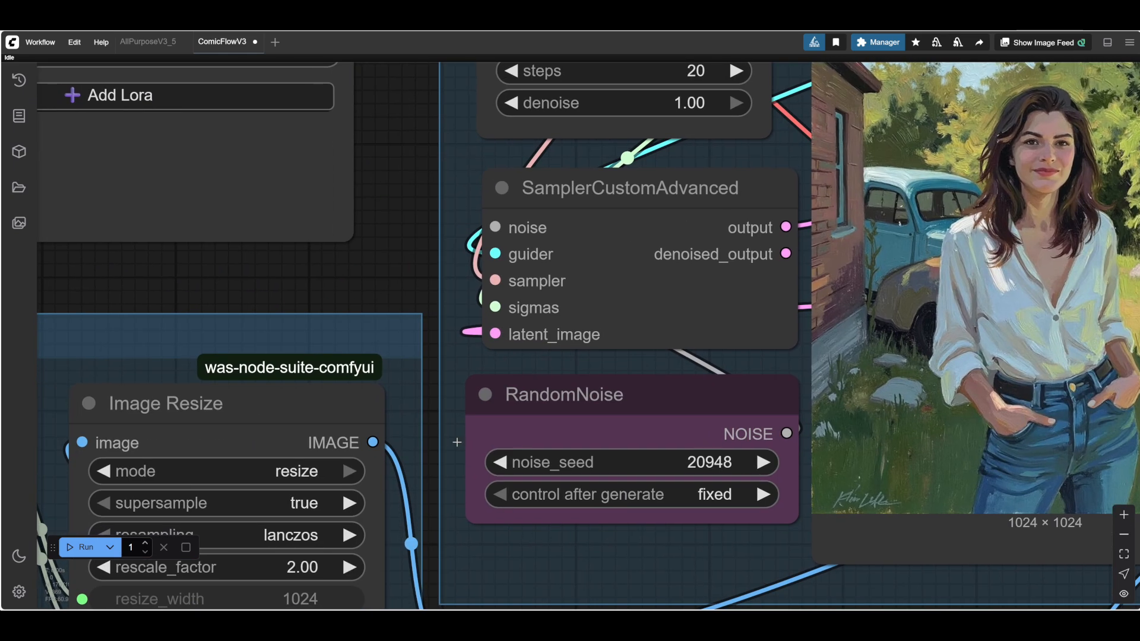
drag(347, 297, 828, 482)
click(382, 173)
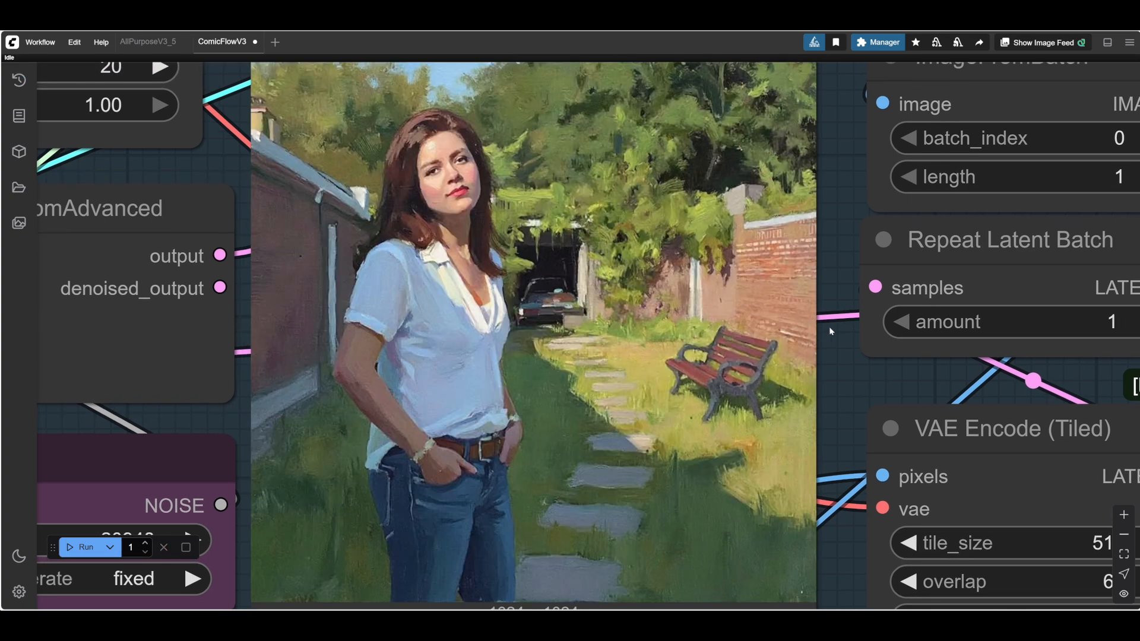
Disable the Apeeps\mrzpeelv1 LoRA, enable komicz, Inkpunk_Flux and mrspeelzv2 alongside OilPaintZV1, and generate the garden image.
scroll(516, 160, up, 2)
scroll(471, 152, down, 4)
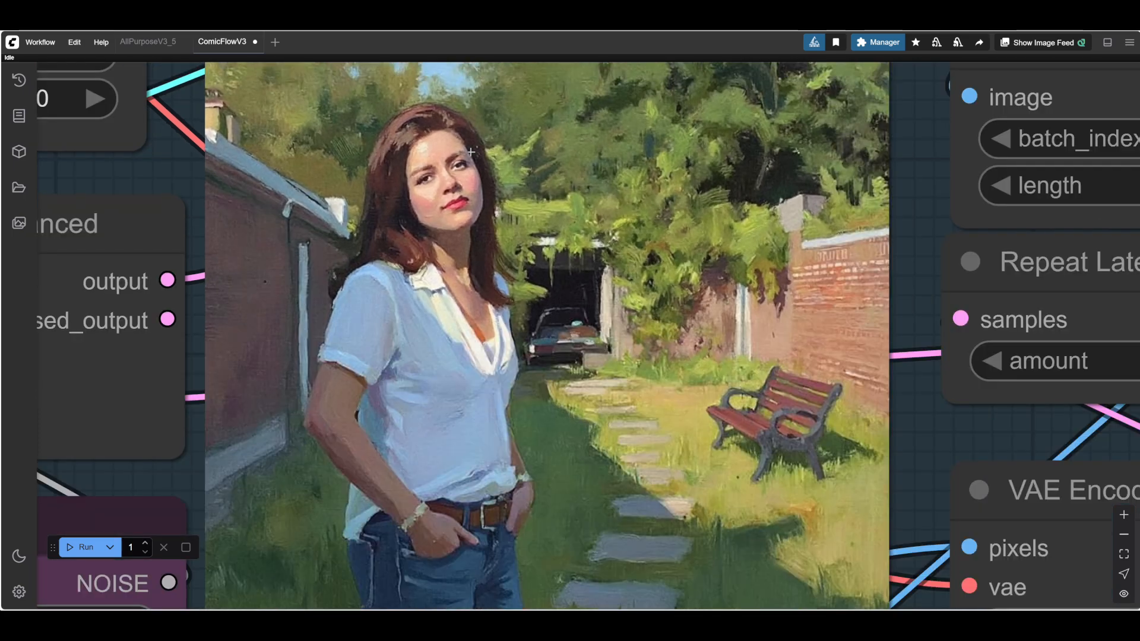
scroll(471, 152, down, 1)
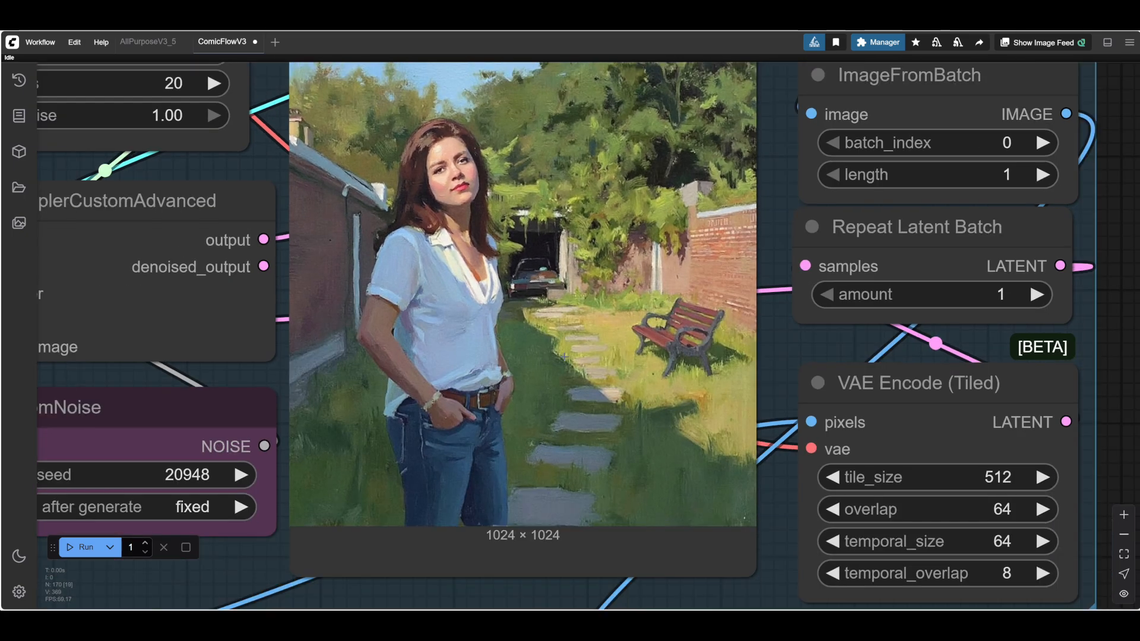
scroll(786, 310, up, 1)
drag(786, 310, 1081, 336)
scroll(919, 327, down, 2)
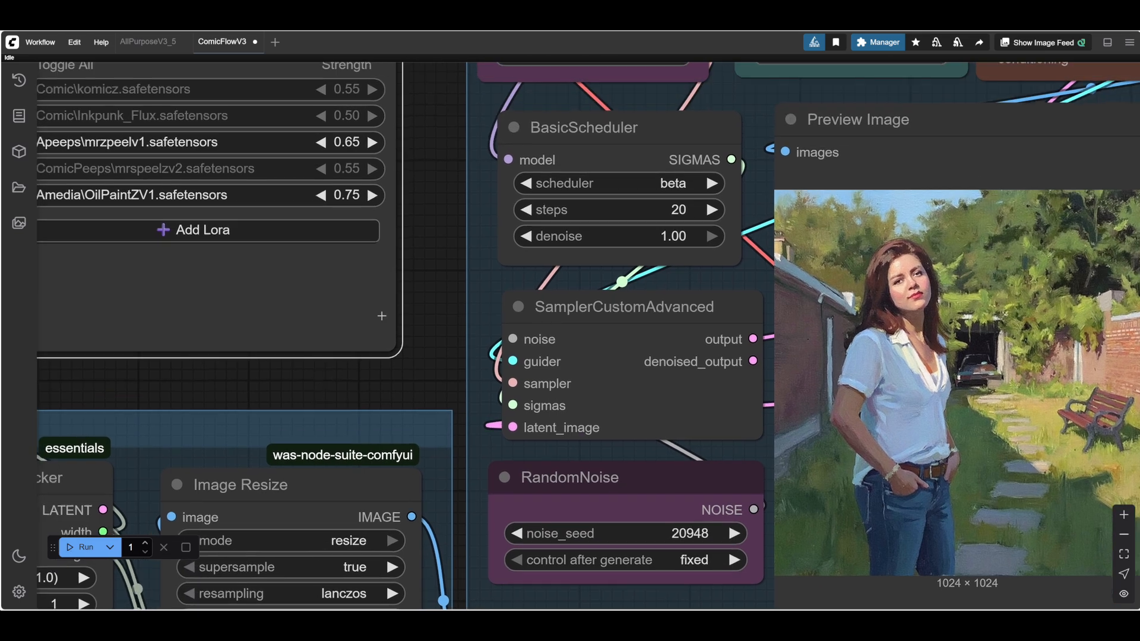
scroll(452, 253, down, 1)
scroll(314, 249, up, 1)
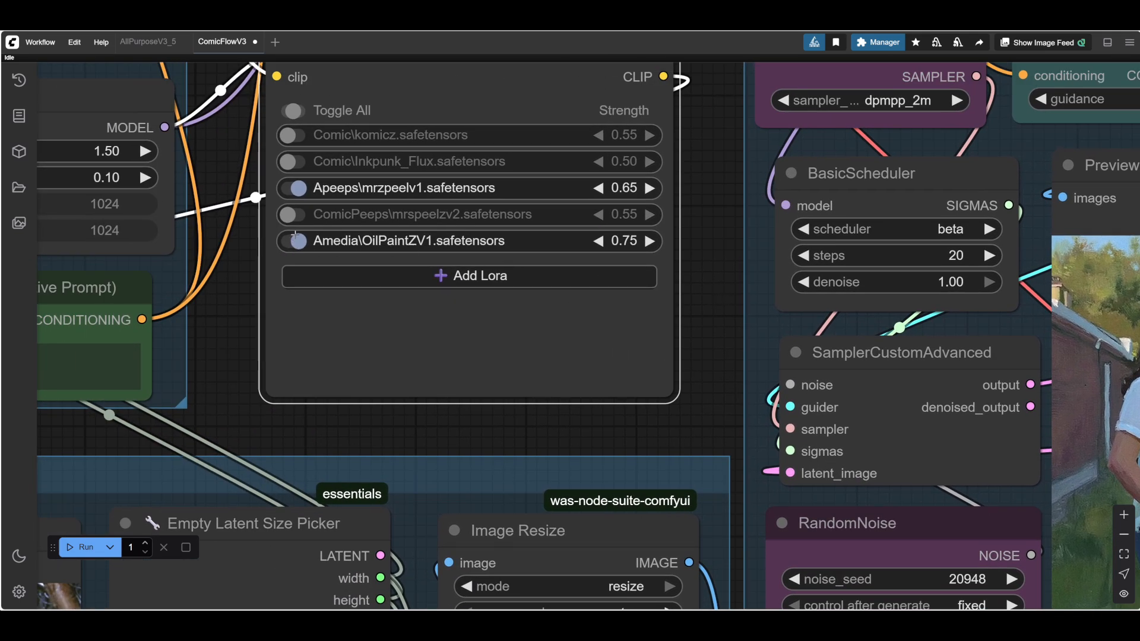
key(ctrl+z)
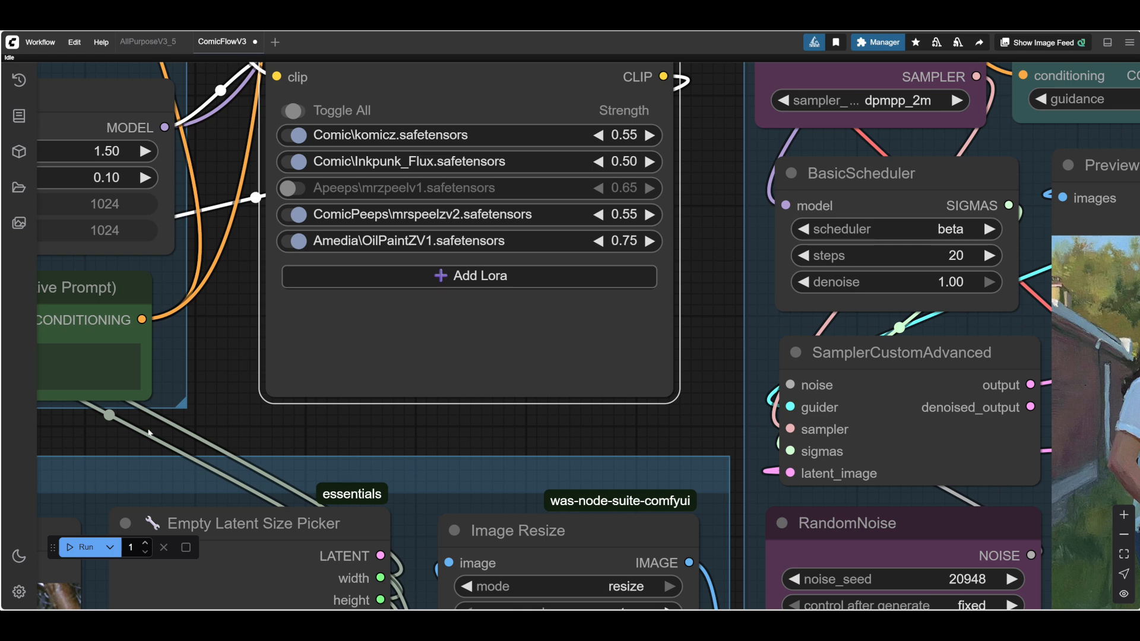
click(86, 547)
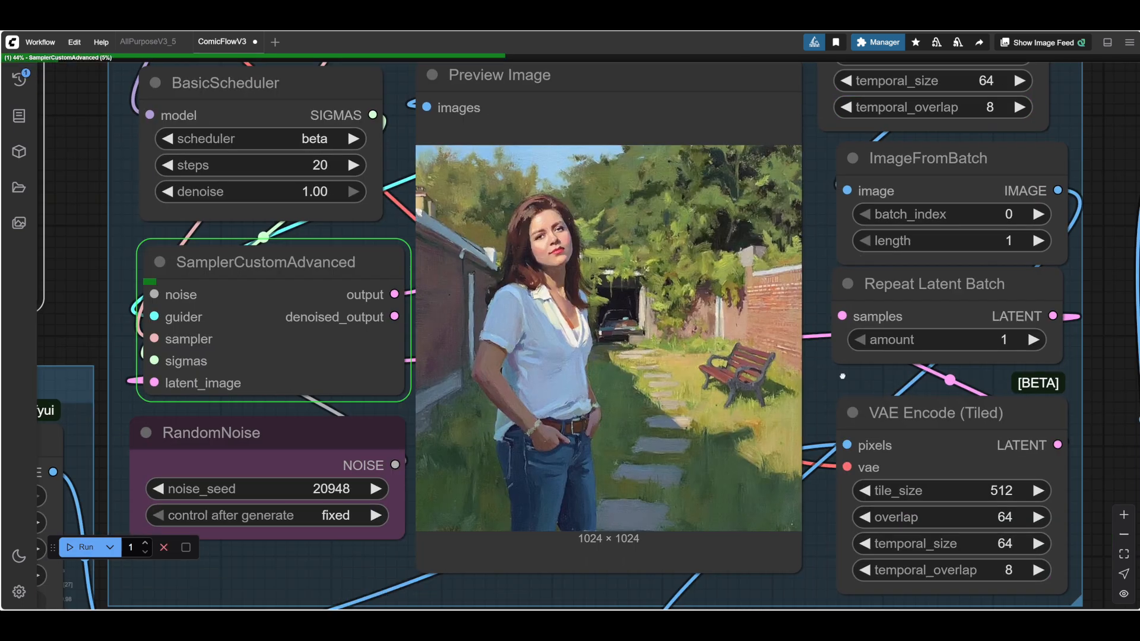
scroll(749, 391, up, 2)
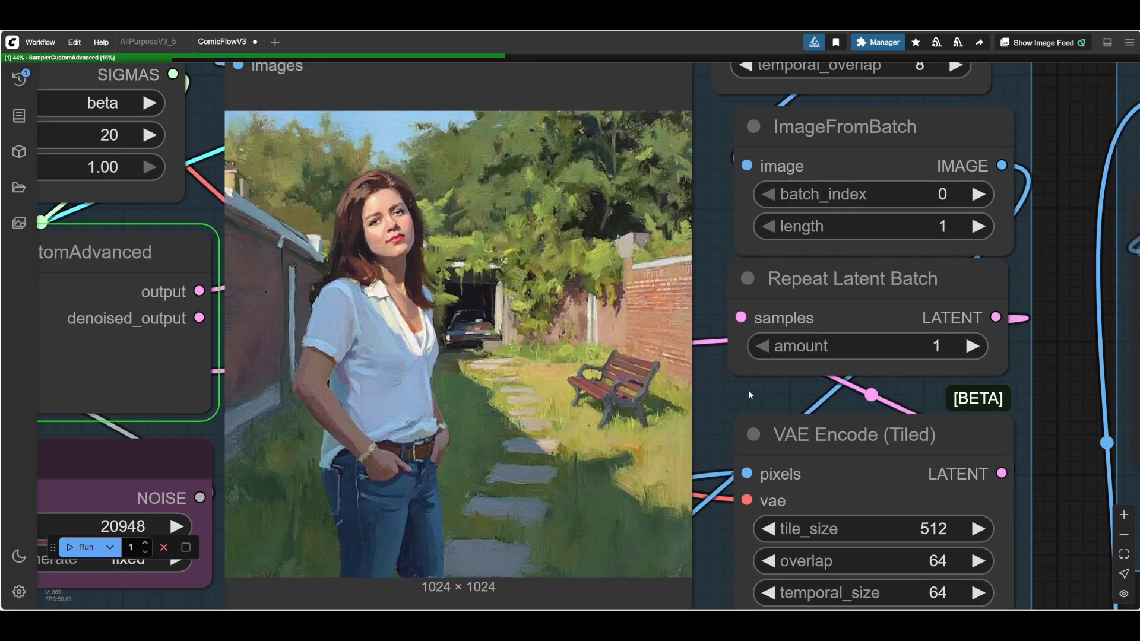
drag(741, 392, 862, 384)
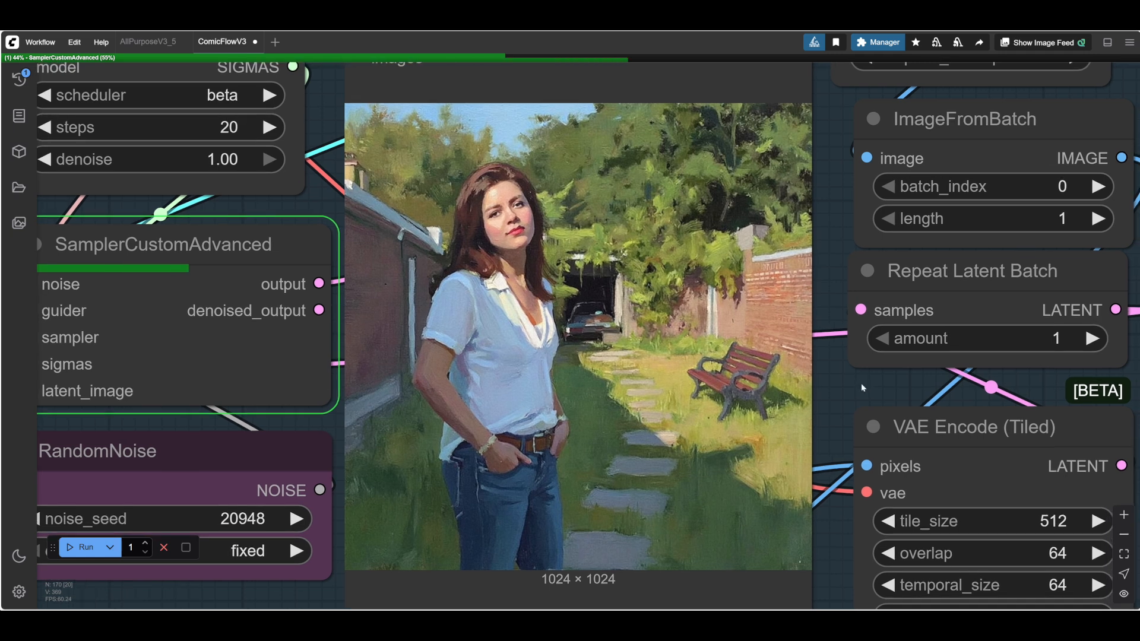
drag(869, 387, 854, 385)
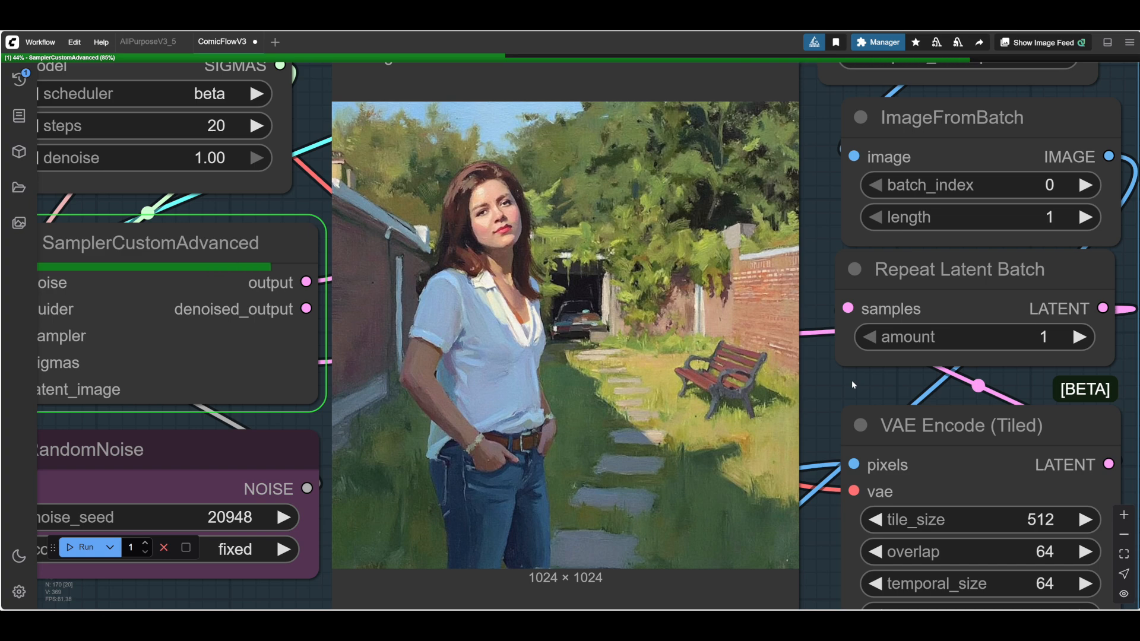
Examine the newly generated garden image up close and as a whole, checking the woman's face and hair, the car and the painted background.
scroll(870, 376, up, 4)
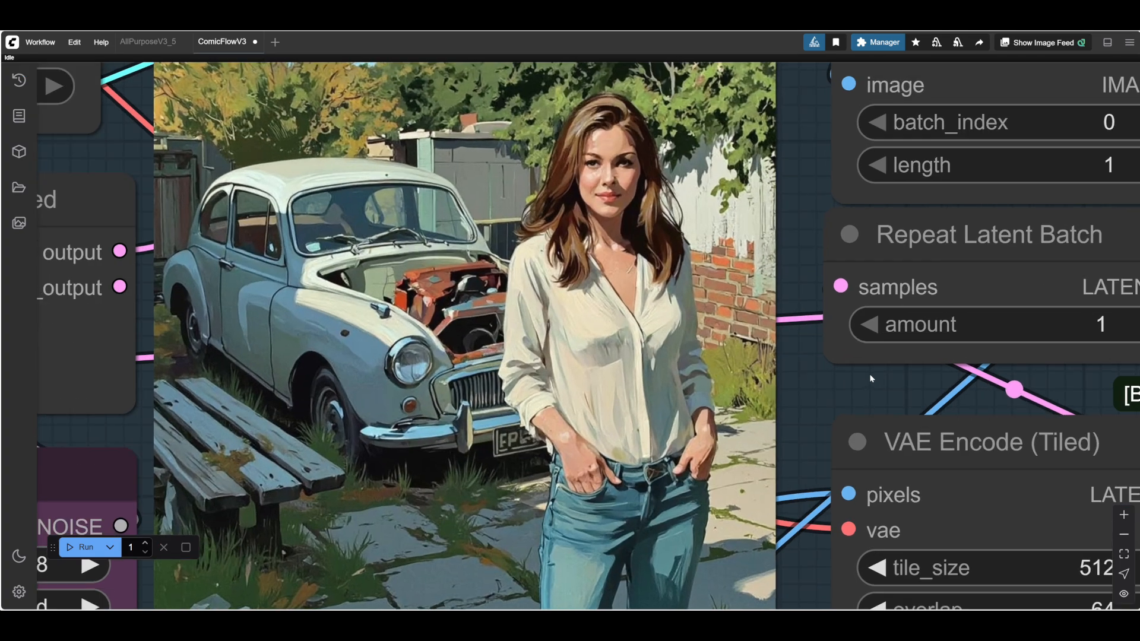
scroll(867, 371, down, 2)
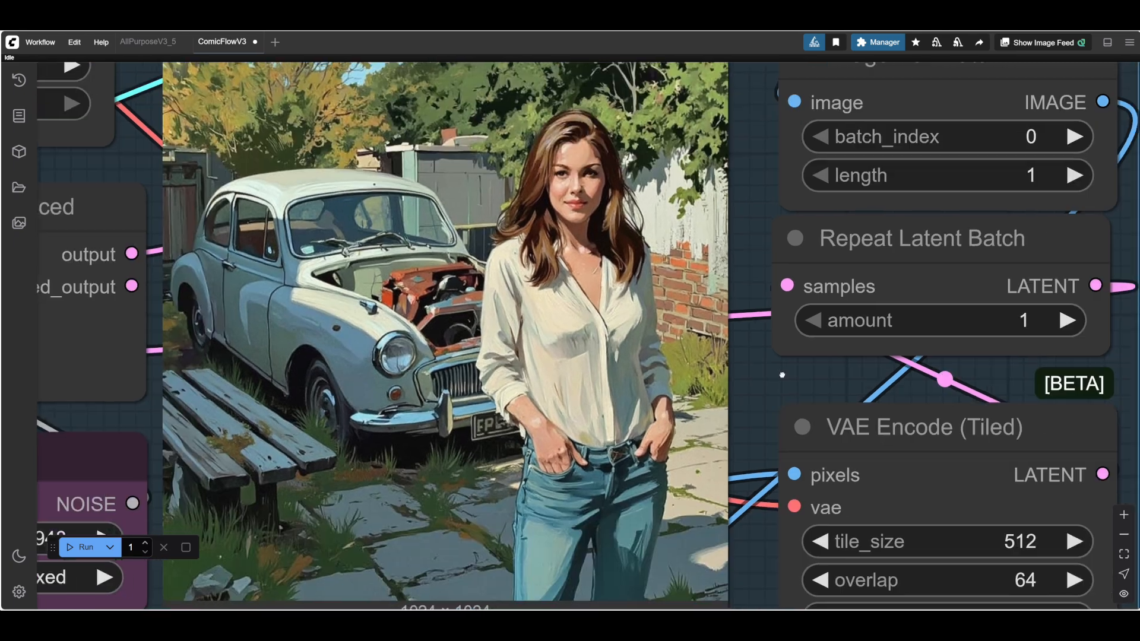
scroll(723, 222, up, 3)
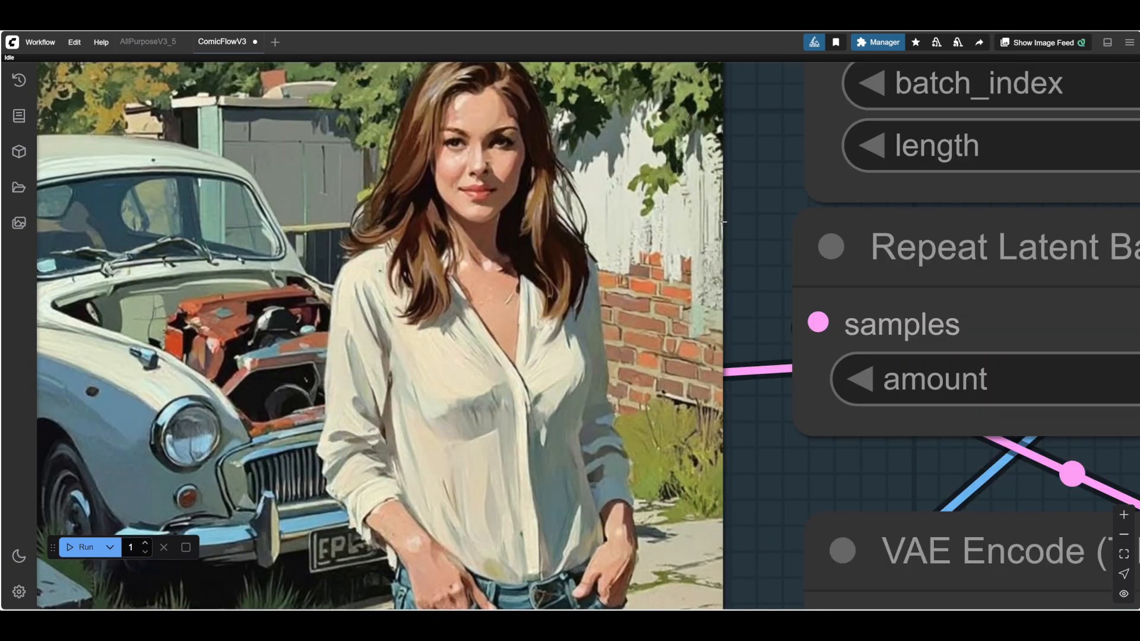
scroll(723, 221, down, 3)
scroll(746, 220, left, 4)
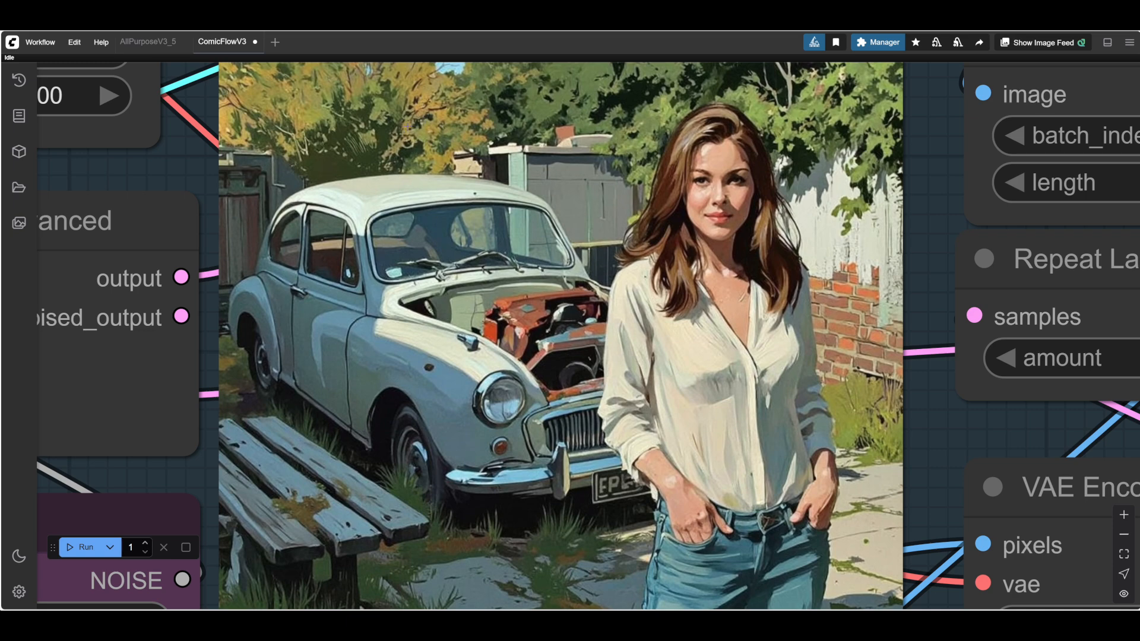
scroll(404, 157, up, 4)
scroll(404, 161, down, 7)
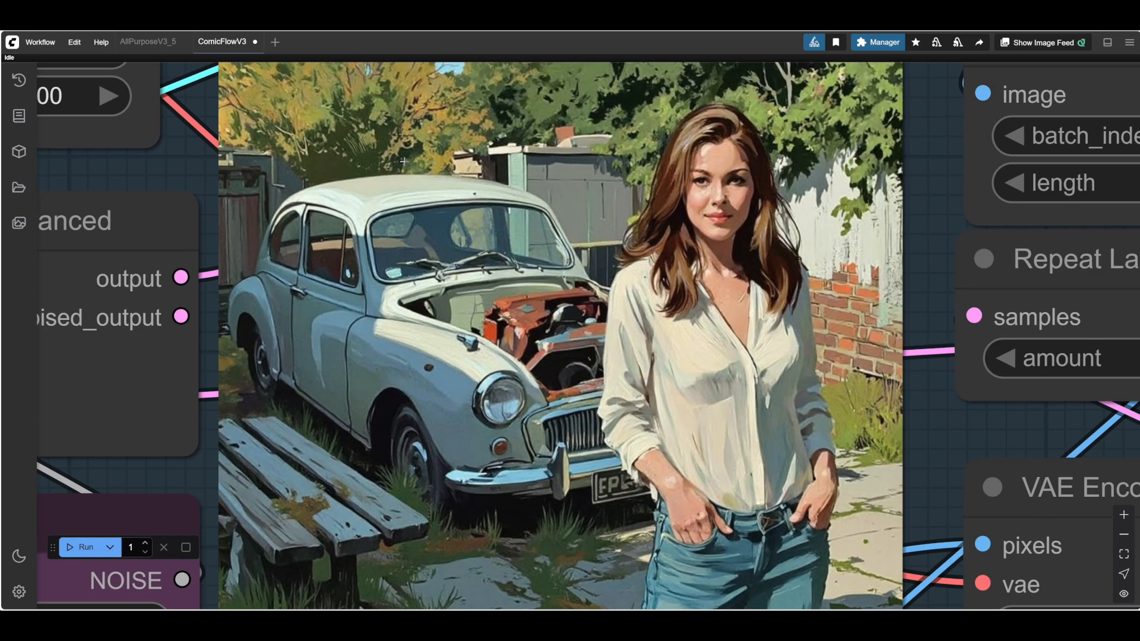
drag(829, 366, 601, 394)
scroll(437, 211, up, 6)
scroll(437, 212, up, 1)
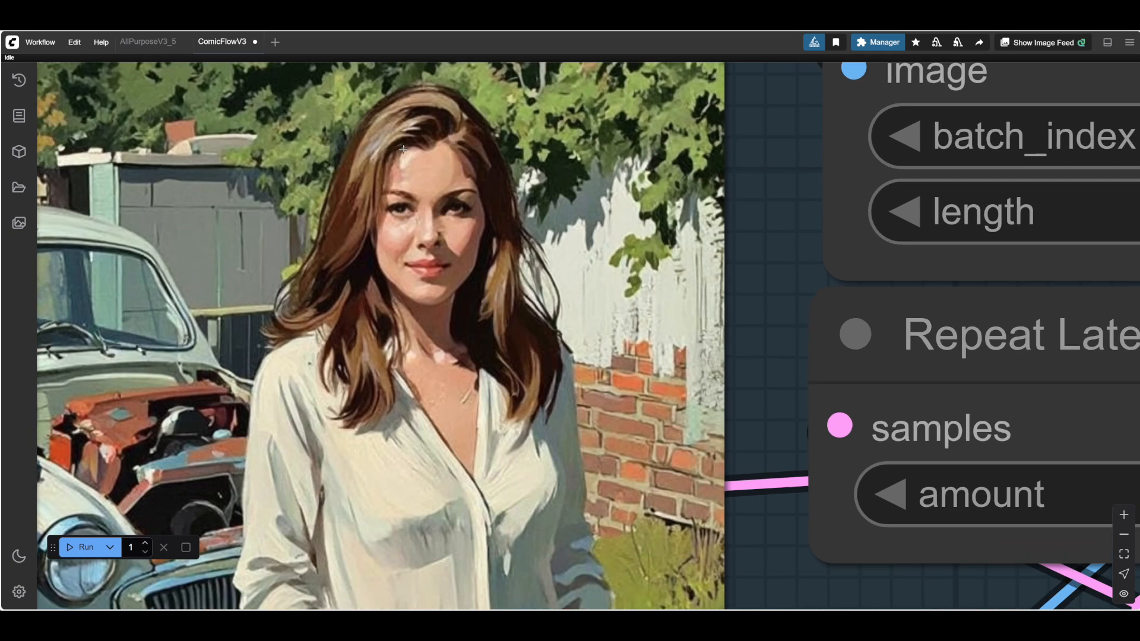
scroll(769, 314, down, 2)
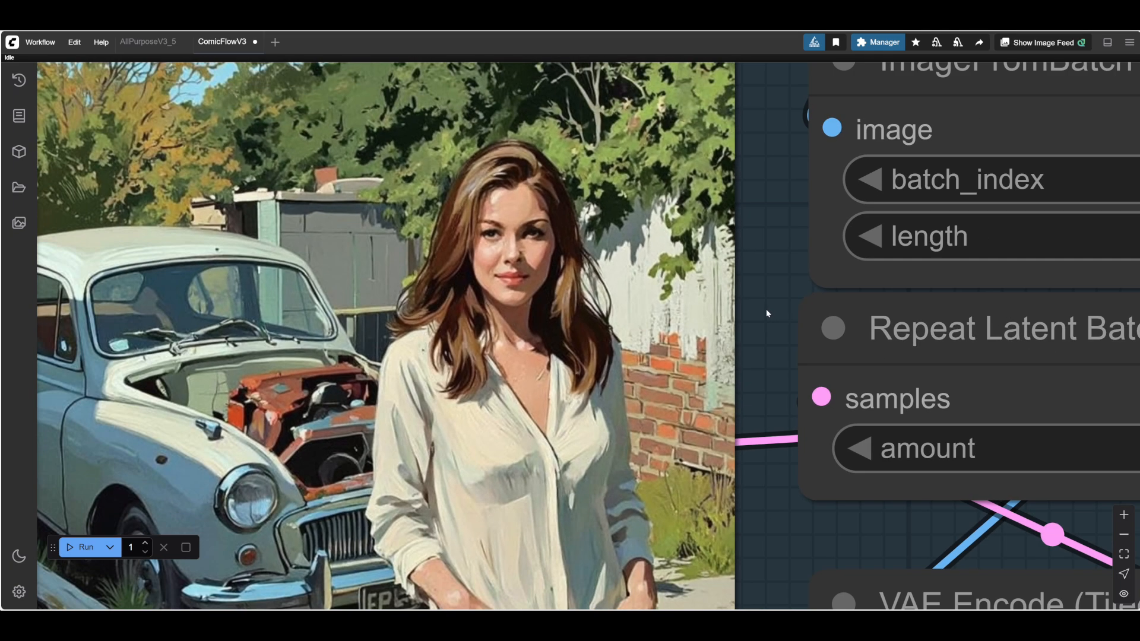
drag(792, 515, 771, 397)
scroll(790, 440, down, 2)
scroll(659, 434, down, 1)
scroll(773, 423, down, 2)
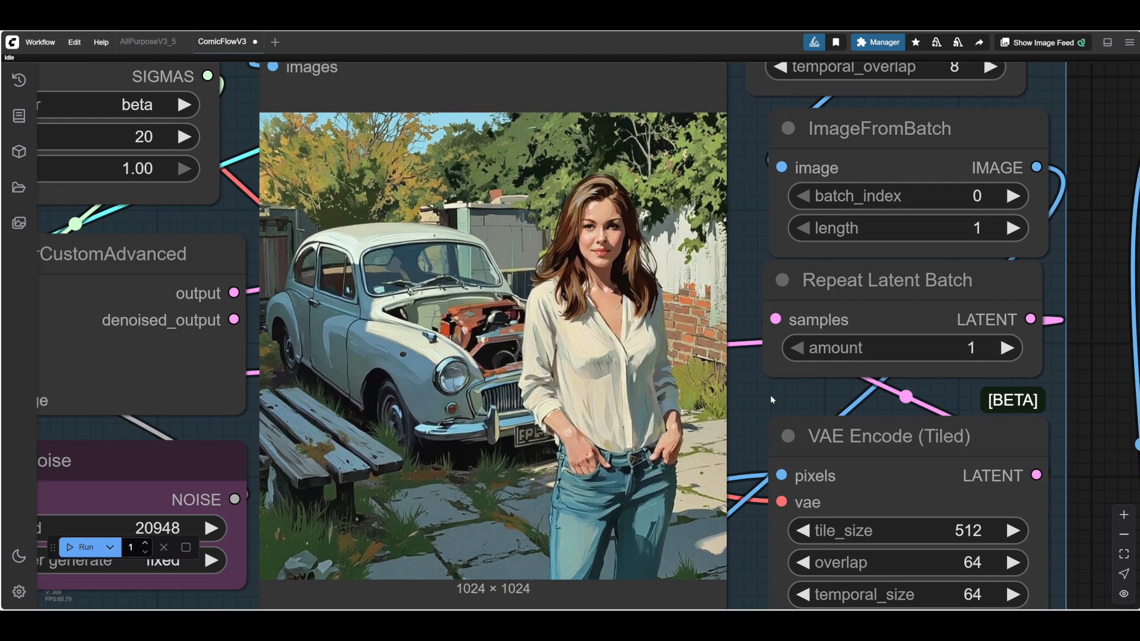
drag(771, 394, 755, 367)
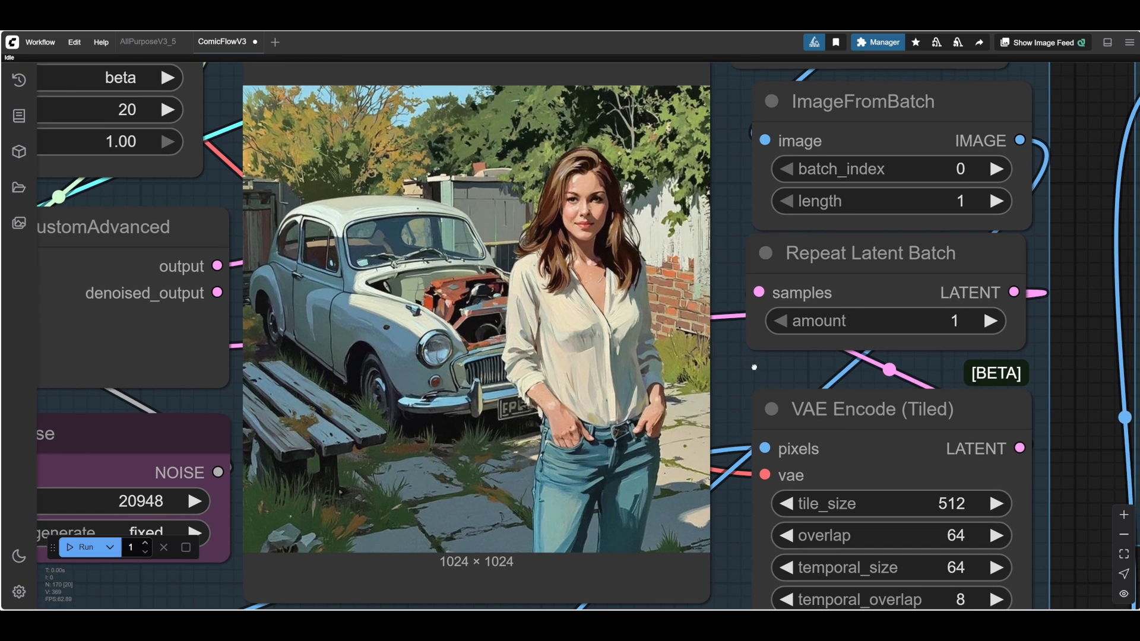